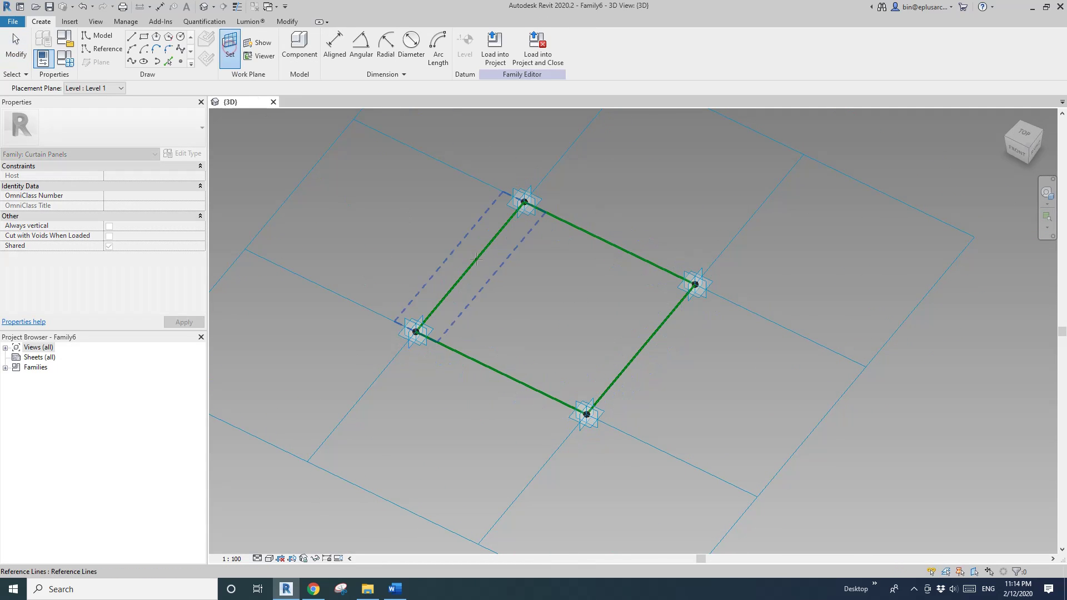
Set a reference line's plane as the work plane and add an aligned dimension between the two corner points of that panel edge
click(490, 371)
key(Tab)
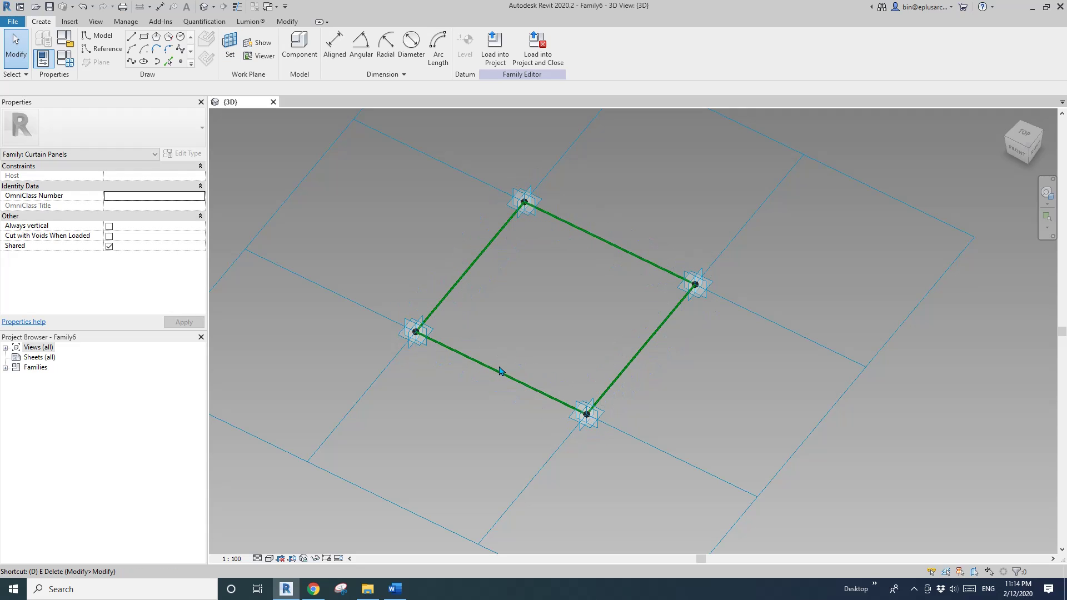
key(i)
scroll(414, 332, up, 2)
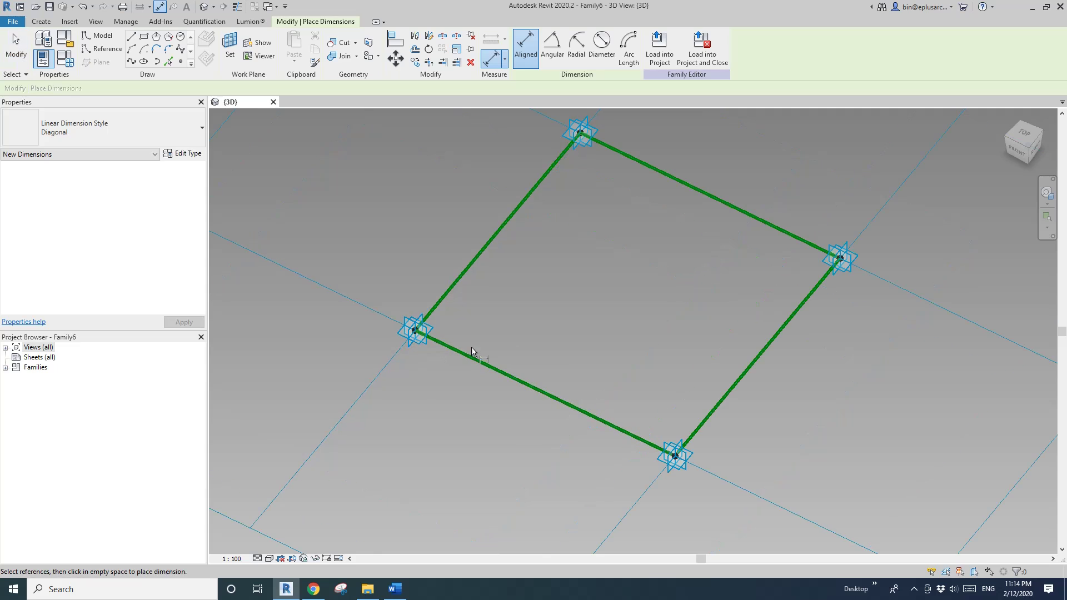
click(416, 331)
click(675, 456)
scroll(530, 458, down, 1)
click(526, 466)
scroll(552, 453, down, 1)
middle_drag(571, 459, 416, 356)
Set the adjacent reference line's plane as the work plane and add an aligned dimension between that edge's two corner points
click(230, 44)
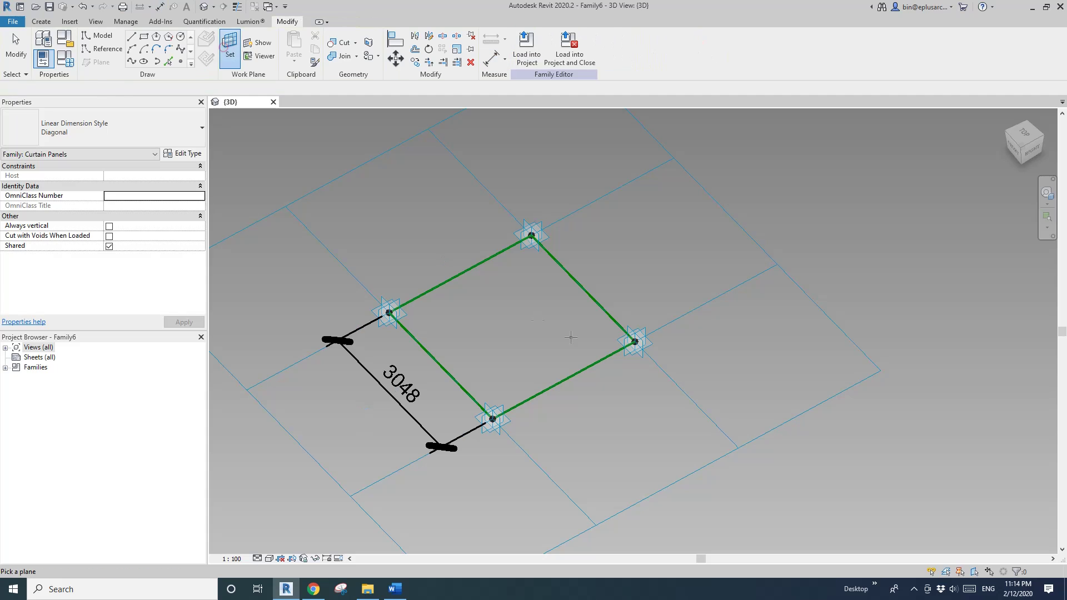
key(d)
key(i)
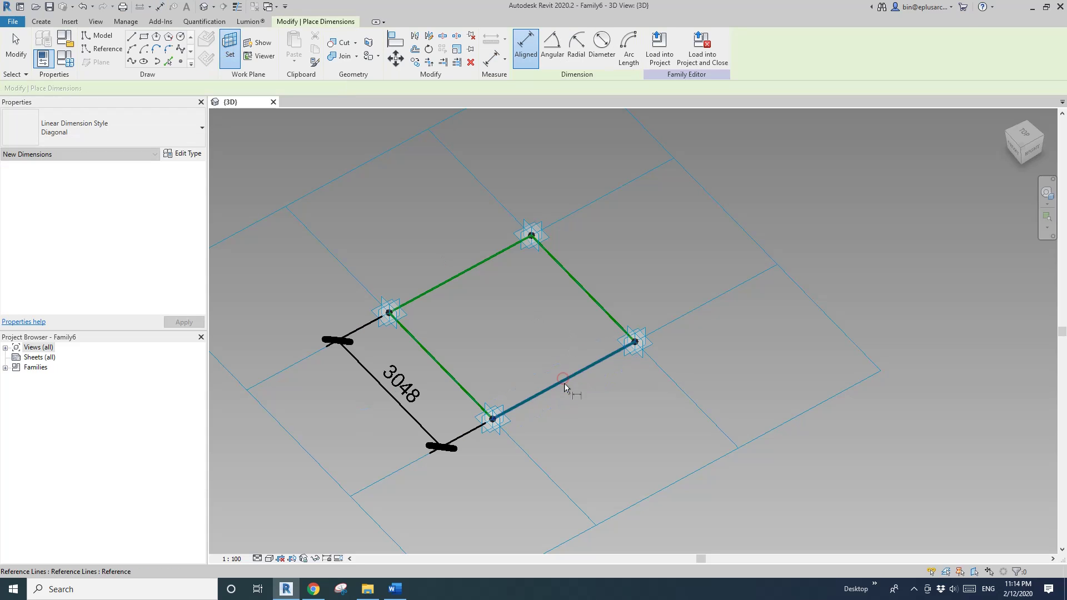
click(637, 345)
click(493, 421)
click(594, 437)
key(Escape)
Label the first edge dimension with a new instance reporting parameter named L1
click(389, 386)
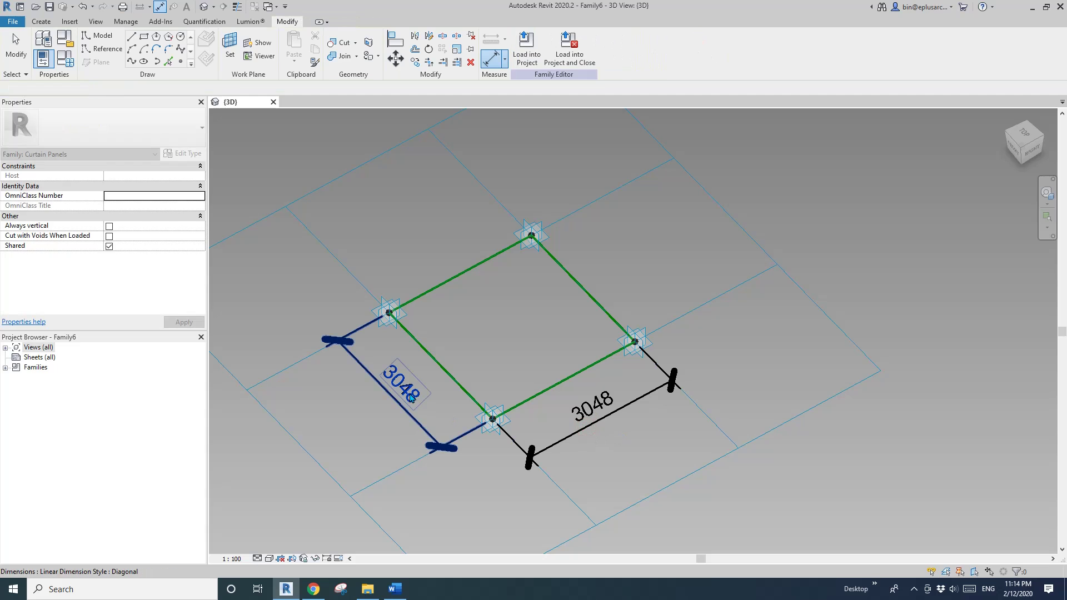
scroll(325, 388, up, 2)
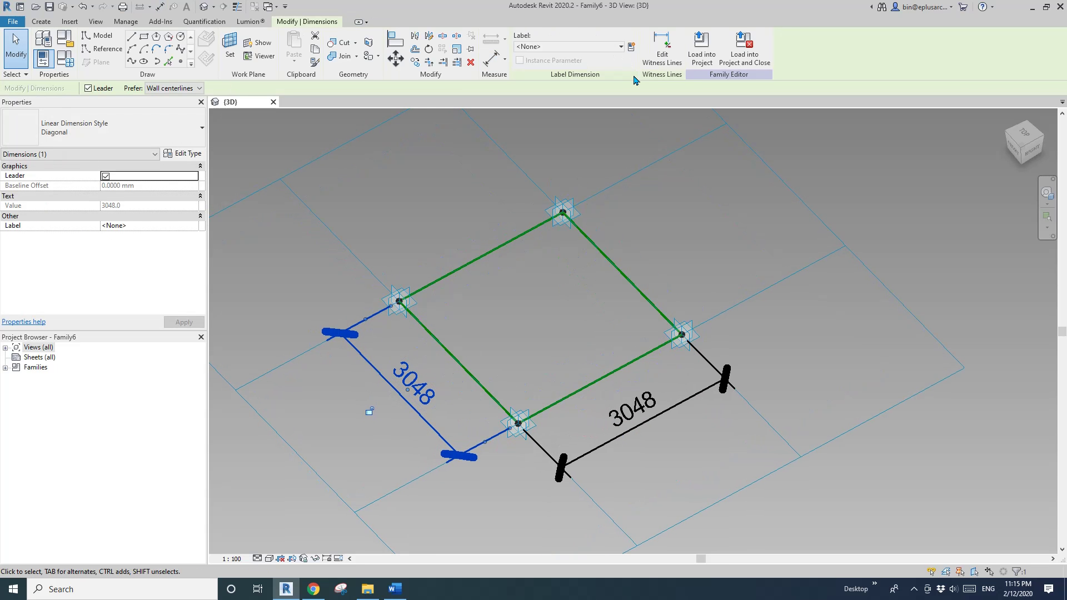
click(632, 47)
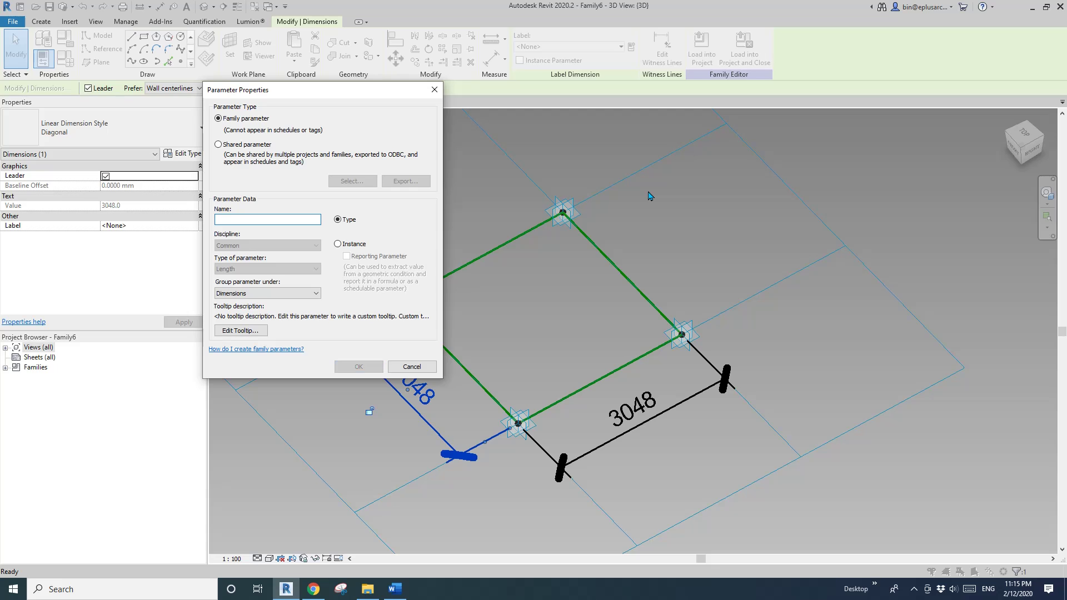
click(356, 243)
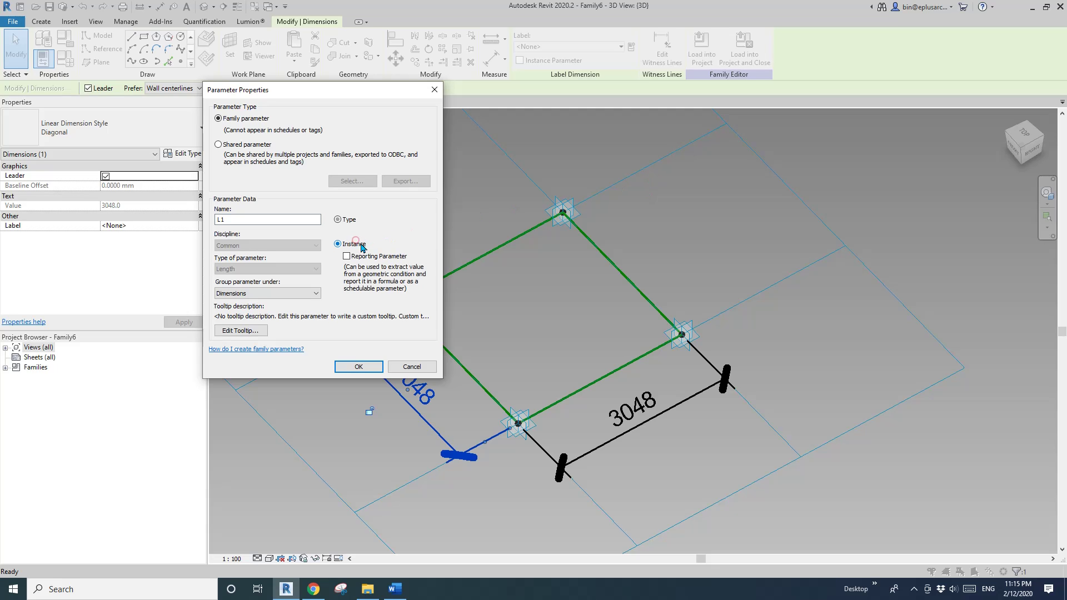
key(Return)
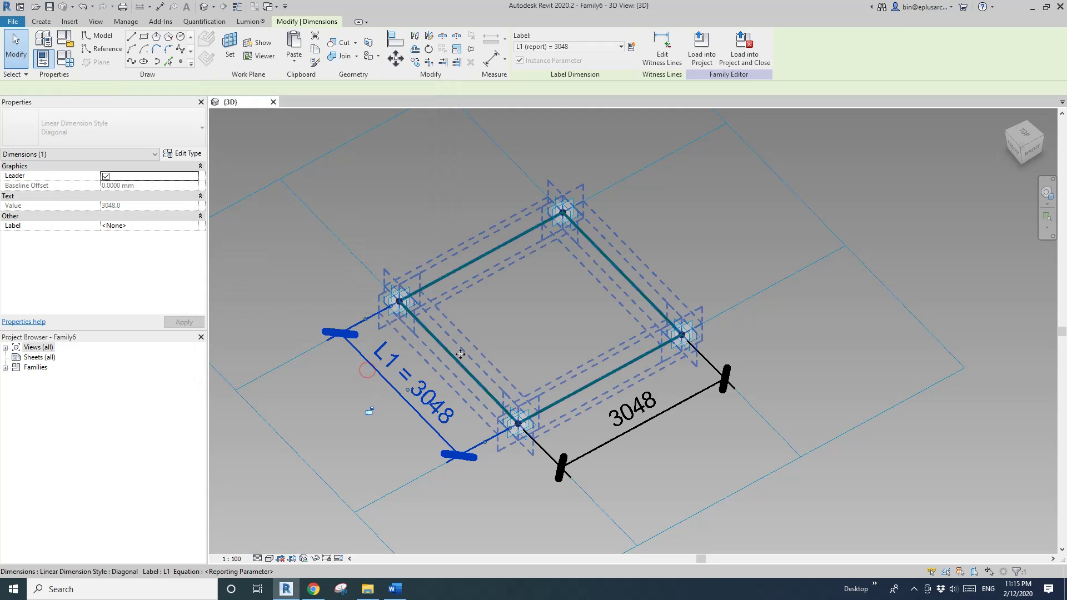
key(Escape)
Label the second edge dimension with a new instance parameter named L2
click(640, 414)
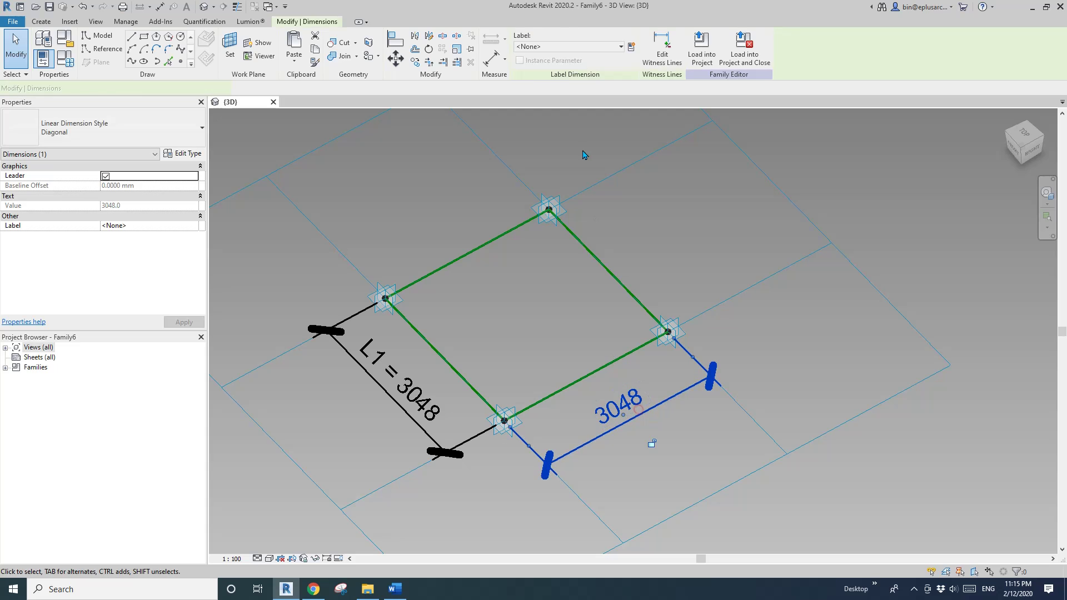
click(632, 48)
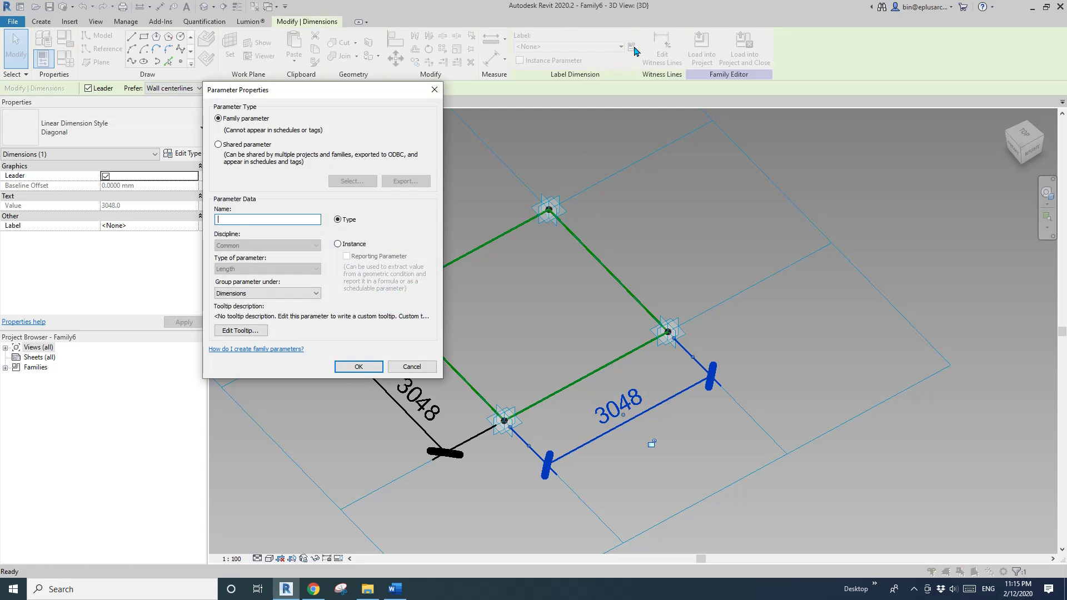
click(354, 244)
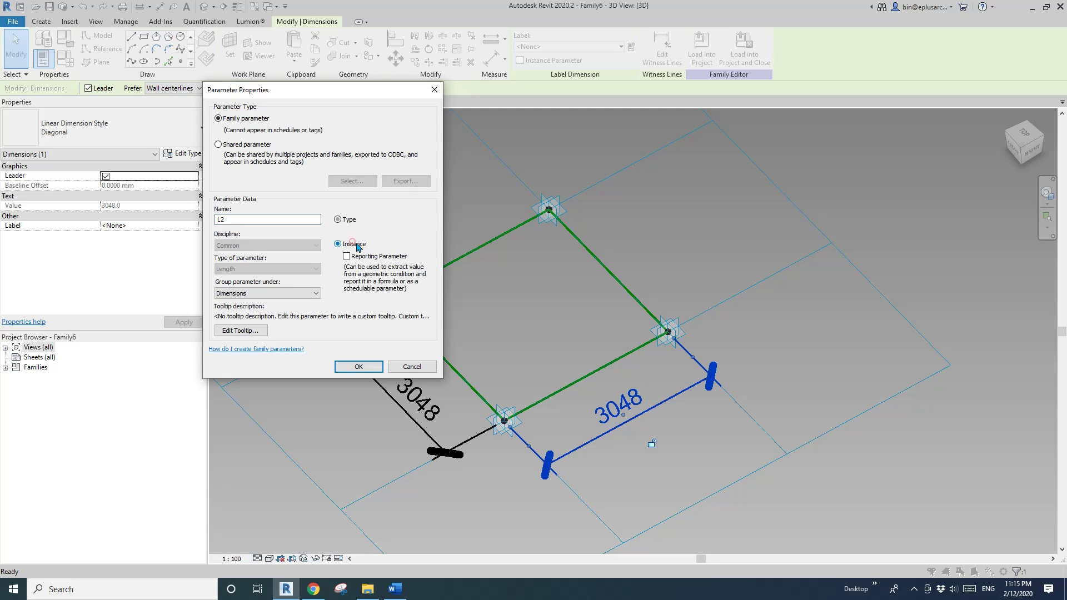
click(363, 371)
middle_drag(532, 314, 653, 306)
key(Escape)
Create a flat surface form from the four reference lines of the panel
click(599, 241)
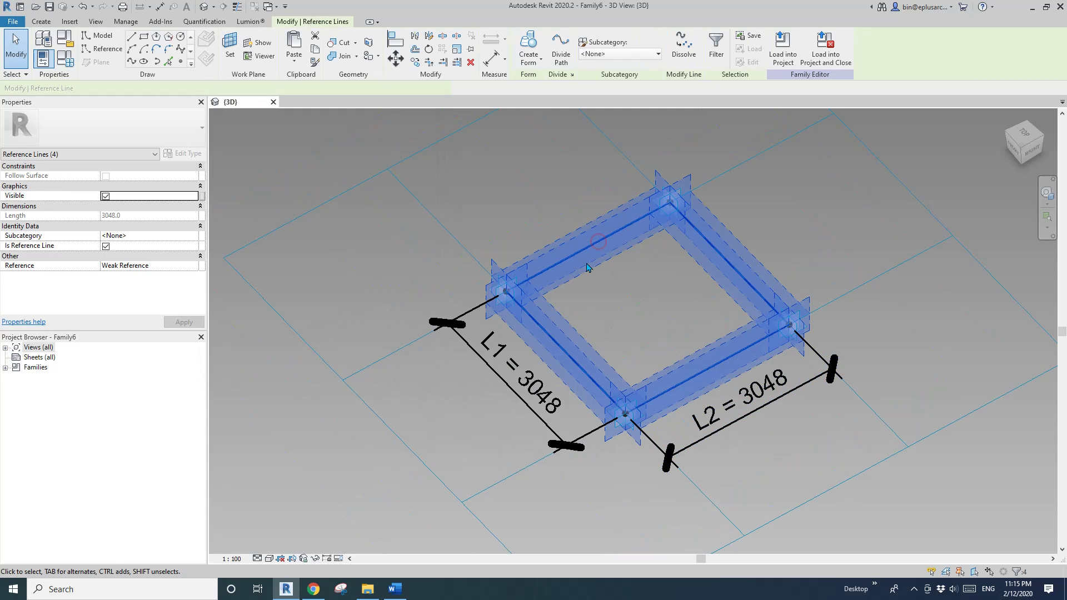
click(538, 65)
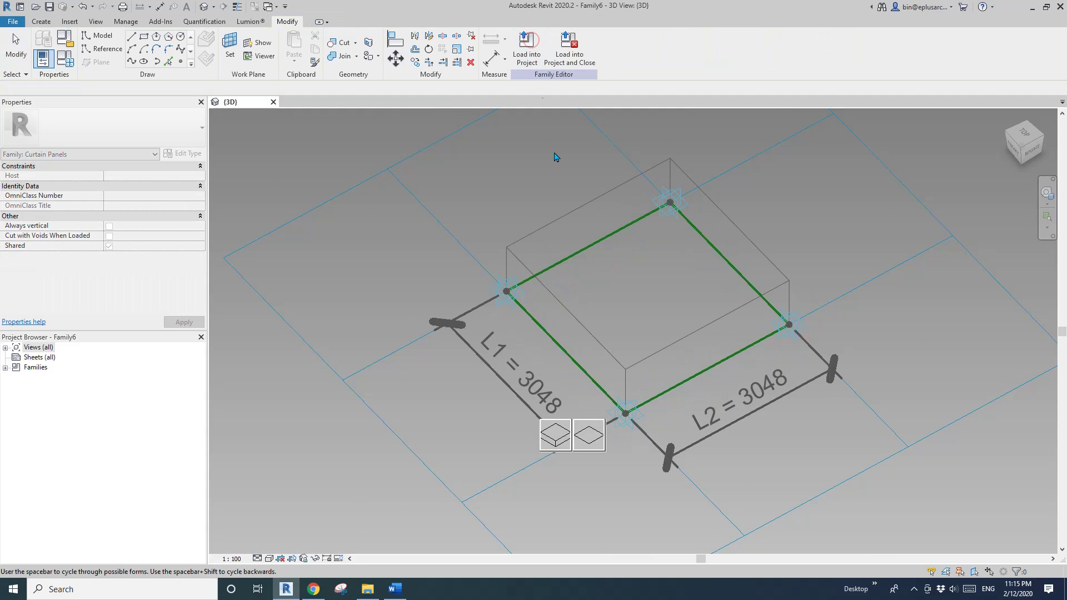
click(590, 434)
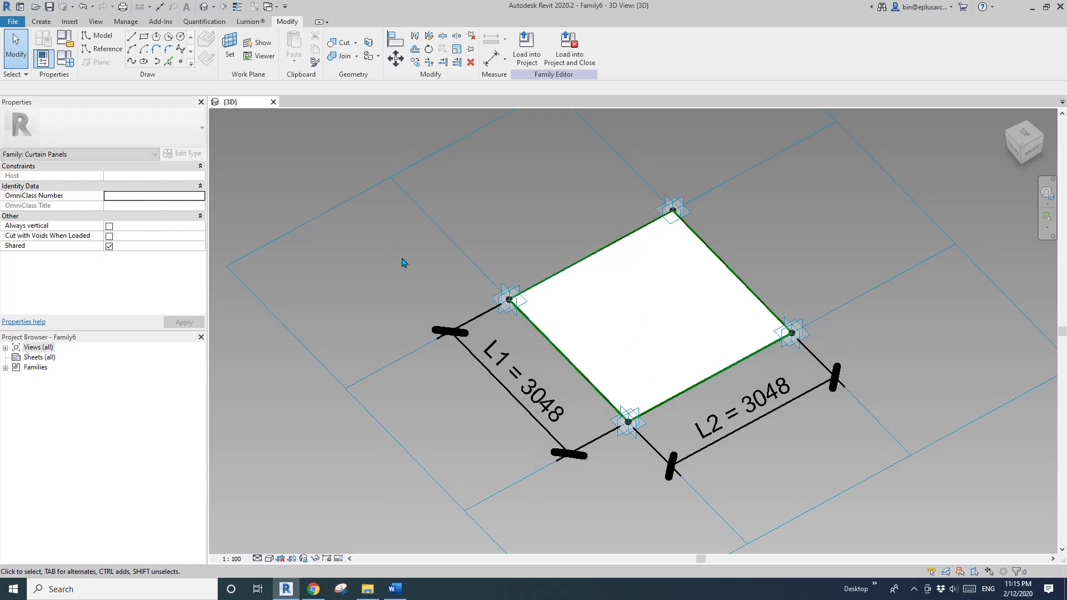
Start a new conceptual mass family from the mass template
click(13, 24)
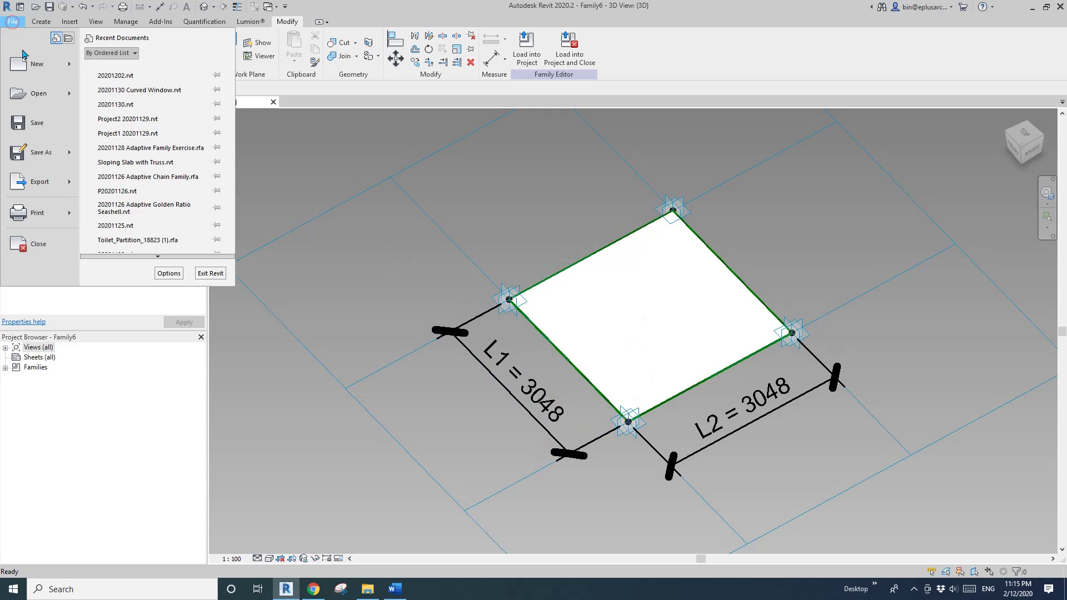
click(70, 65)
click(128, 139)
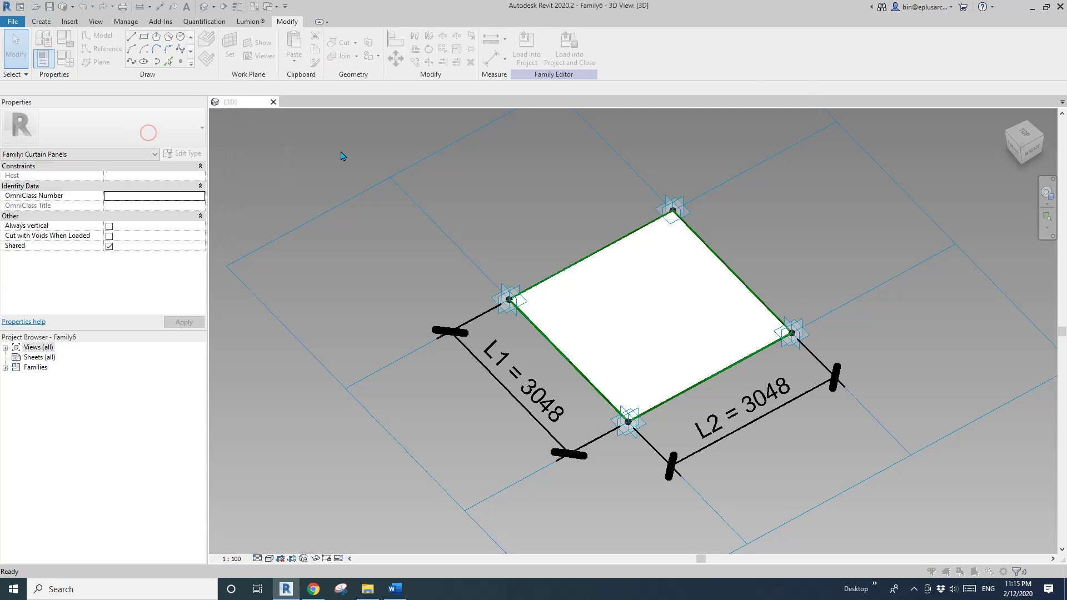
click(475, 132)
double_click(476, 132)
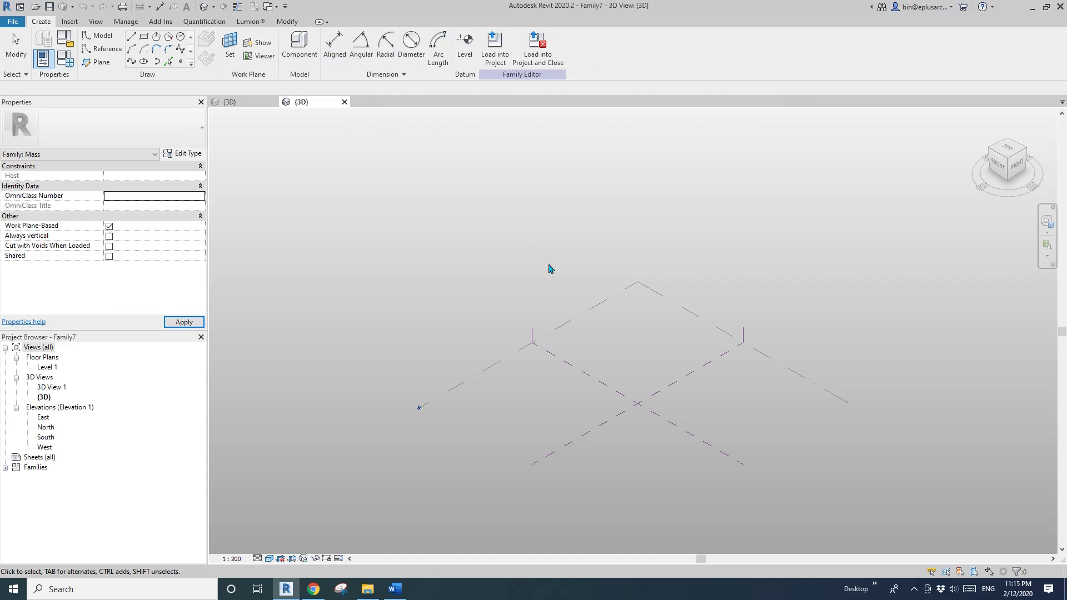
Draw a curved three-point spline reference line on Level 1, on the far side of the centre plane
shift+middle_drag(550, 267, 560, 398)
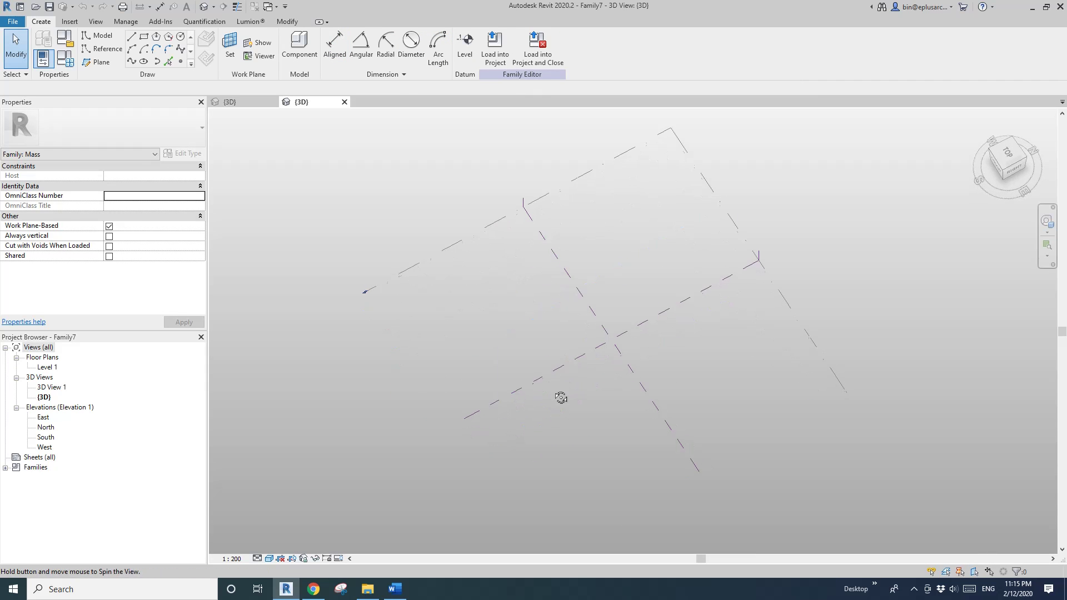
click(102, 49)
click(131, 61)
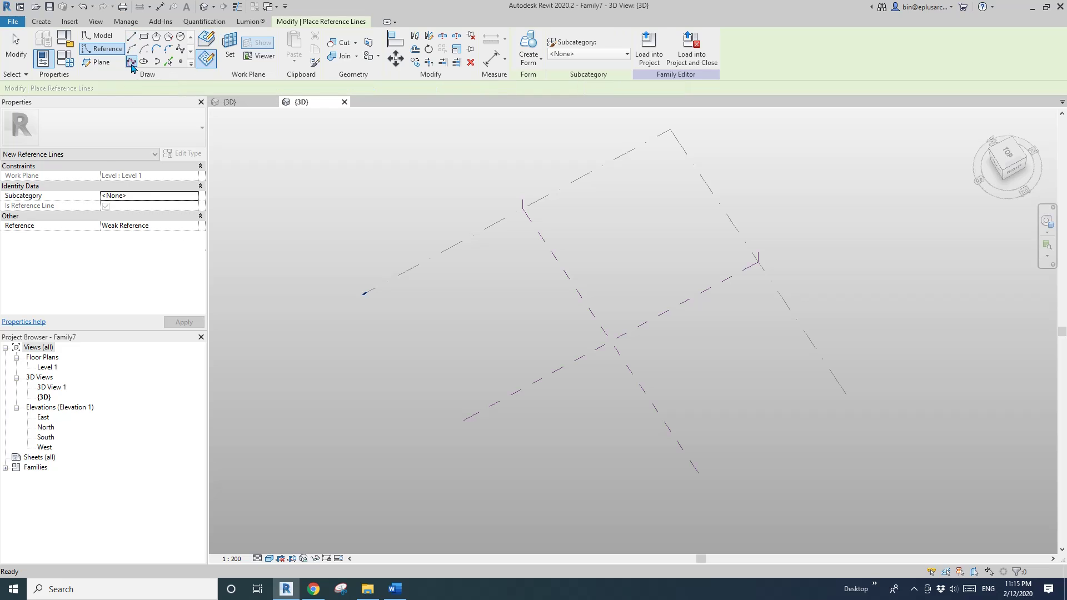
click(501, 349)
click(548, 303)
click(661, 282)
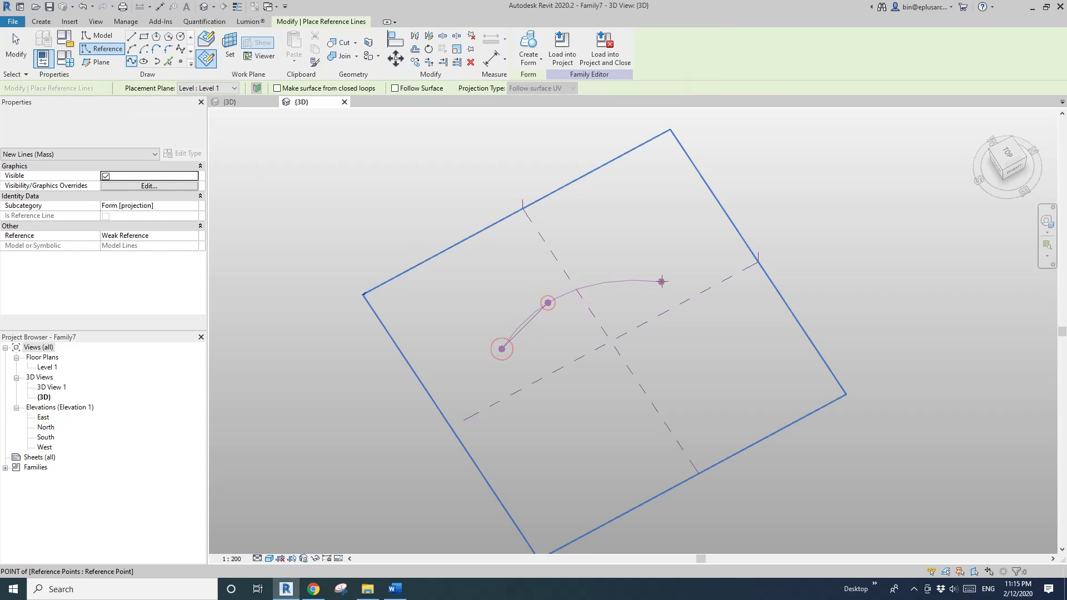
Draw two more three-point spline reference lines, a nearly straight one near the centre and one curving outward on the near side
click(512, 368)
click(566, 343)
click(659, 305)
click(658, 306)
key(Escape)
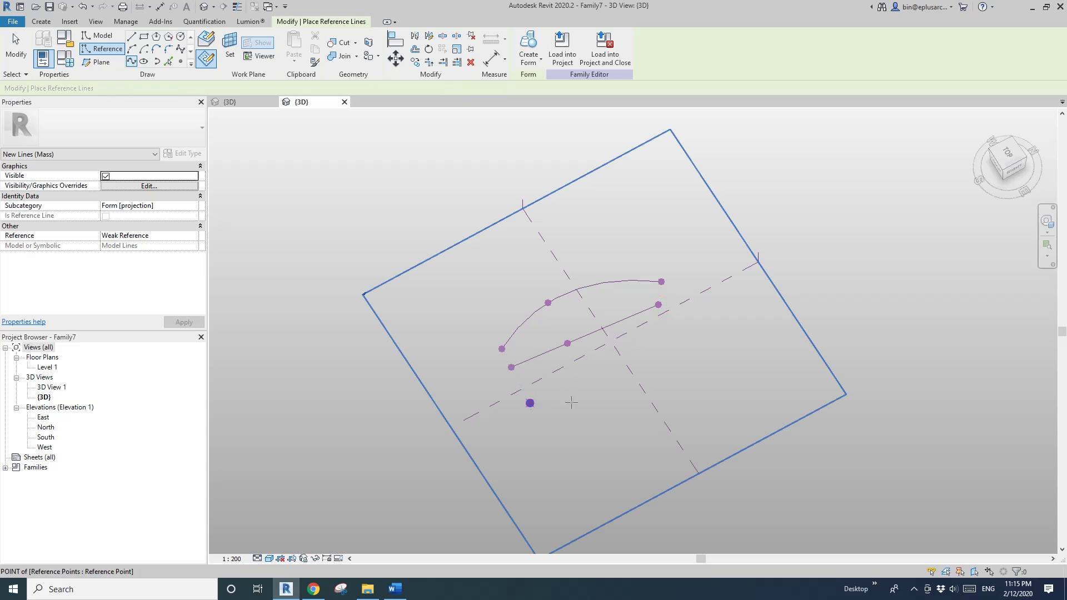
click(688, 351)
key(Escape)
key(Escape)
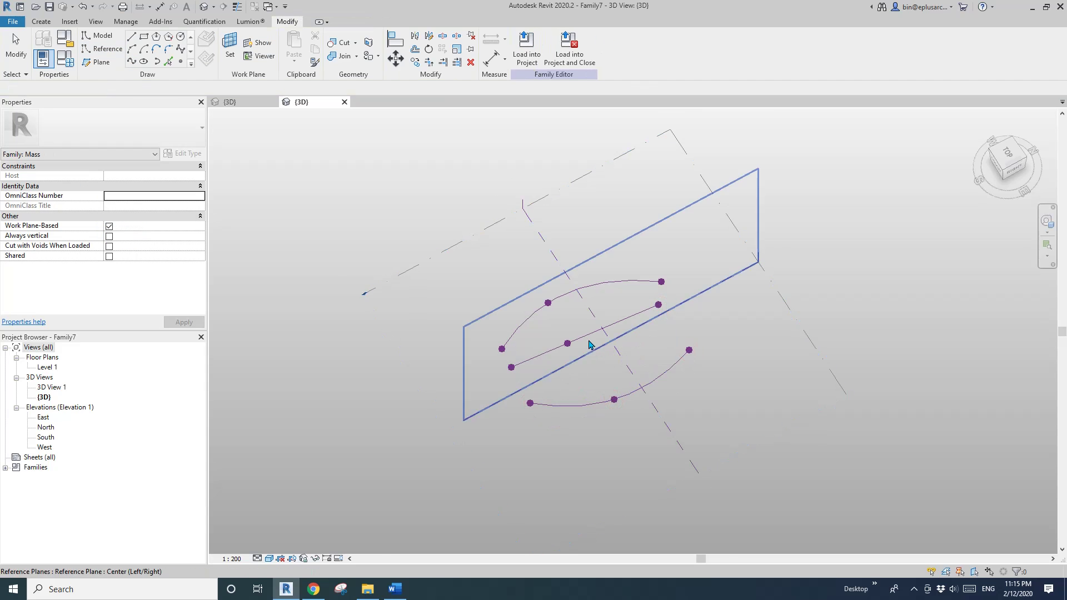
Create a surface form through the three spline reference lines
scroll(588, 340, up, 3)
shift+middle_drag(592, 377, 638, 303)
click(647, 324)
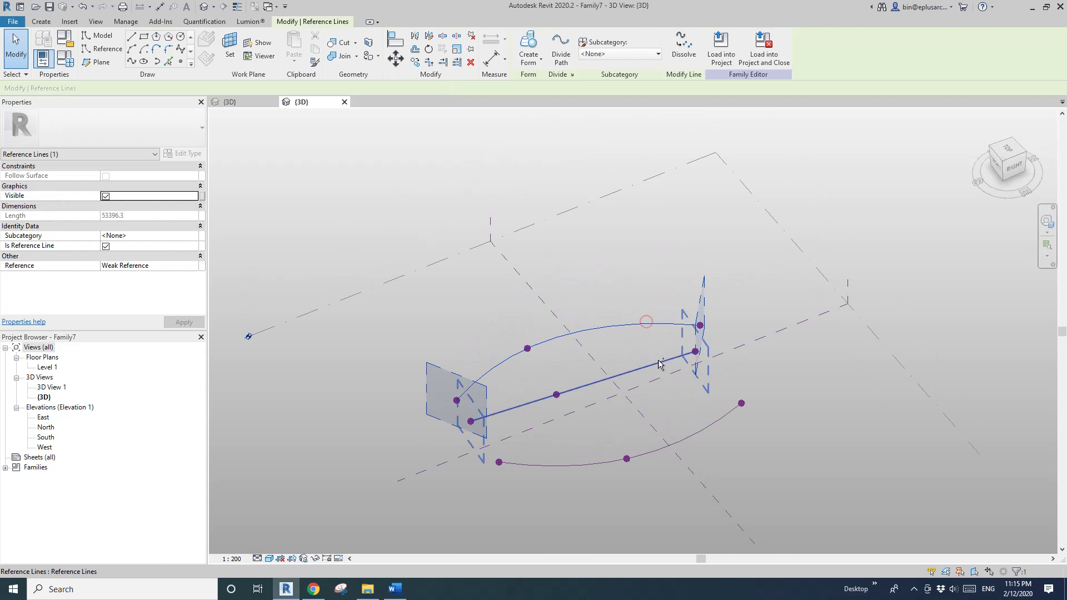
ctrl+click(658, 362)
ctrl+click(717, 421)
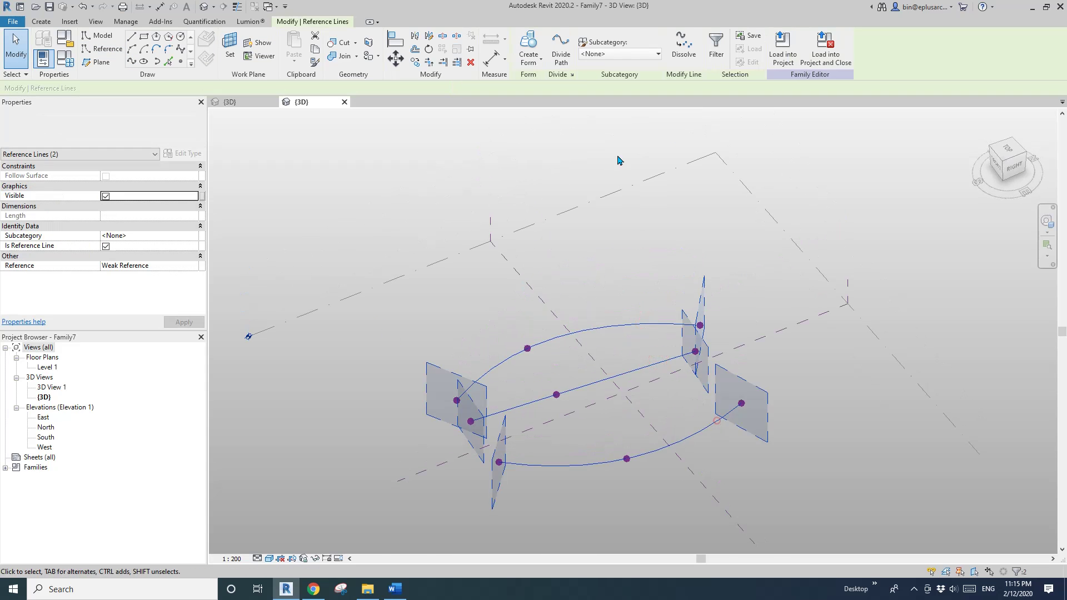
click(535, 47)
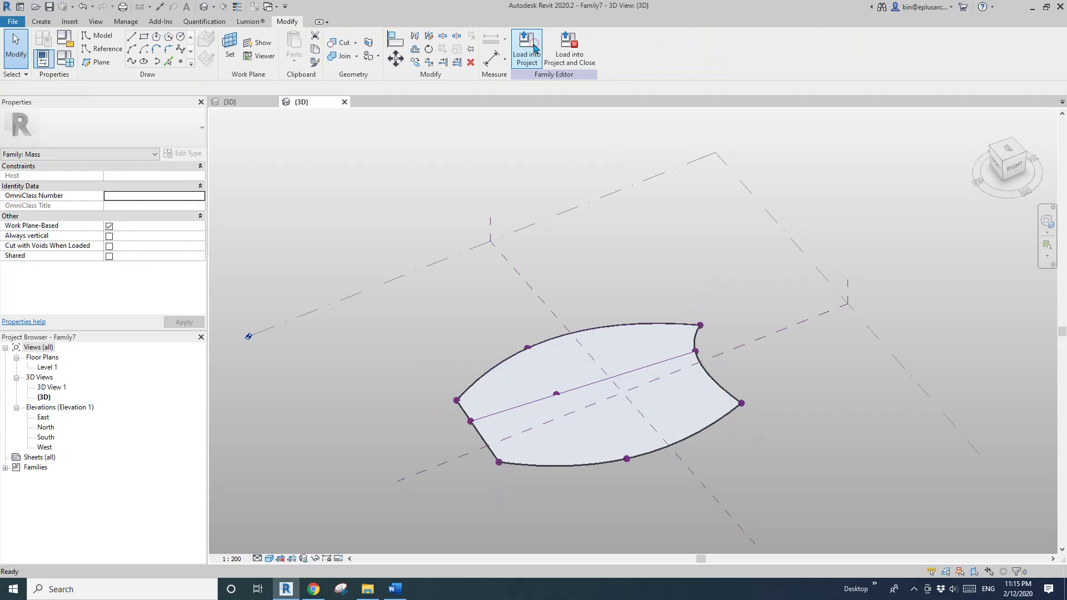
Raise the midpoint of the central spline vertically to bulge the surface into a dome
click(556, 396)
click(556, 396)
click(557, 395)
click(557, 395)
scroll(558, 404, up, 2)
shift+middle_drag(560, 419, 584, 414)
drag(535, 259, 588, 412)
drag(559, 372, 559, 326)
Move the two outer corner points at one end of the surface inward to narrow that end
shift+middle_drag(612, 432, 765, 305)
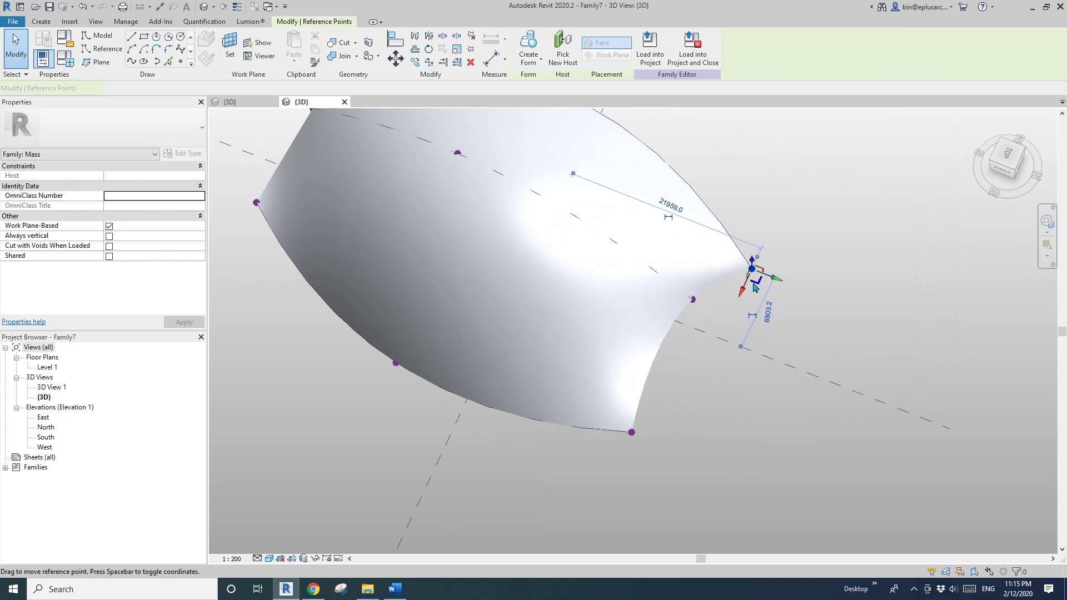
drag(754, 287, 717, 291)
click(638, 436)
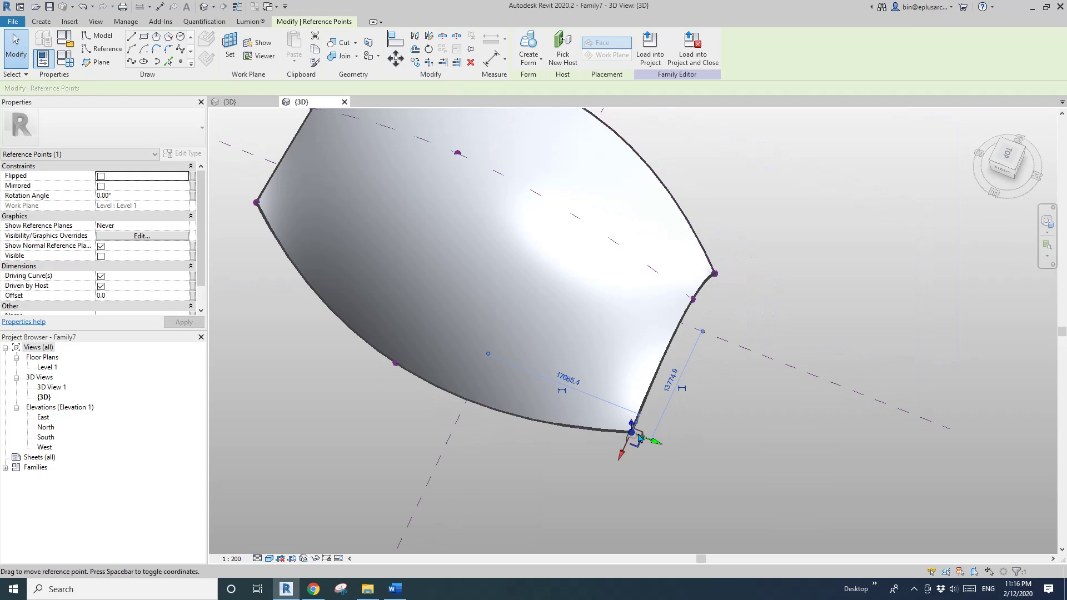
drag(637, 447, 681, 357)
Move the two outer corner points at the opposite end of the surface inward toward the central spline
shift+middle_drag(714, 369, 925, 290)
click(580, 534)
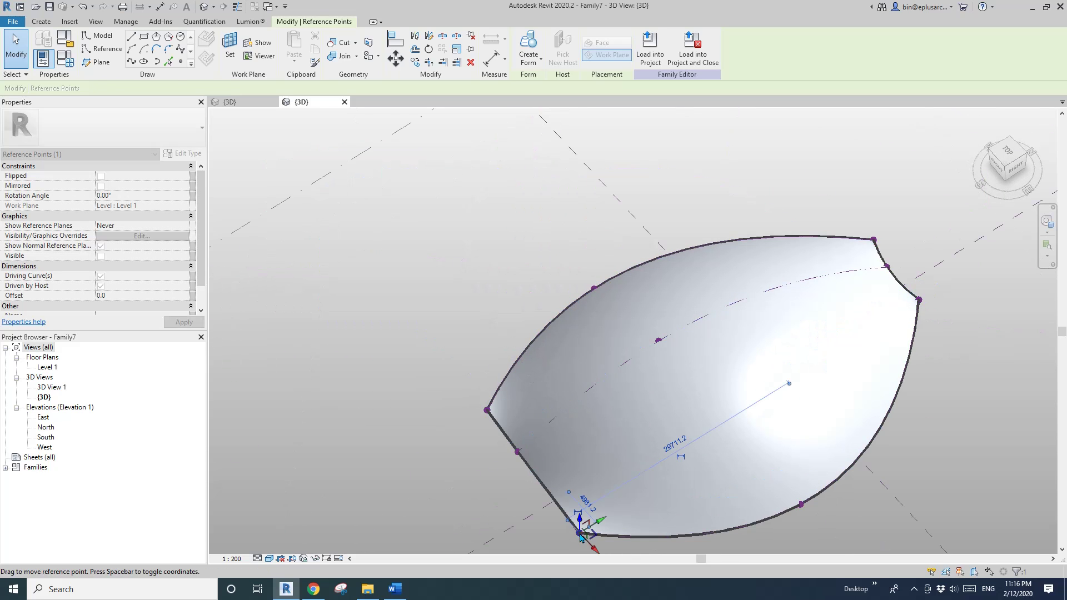
drag(593, 551, 502, 433)
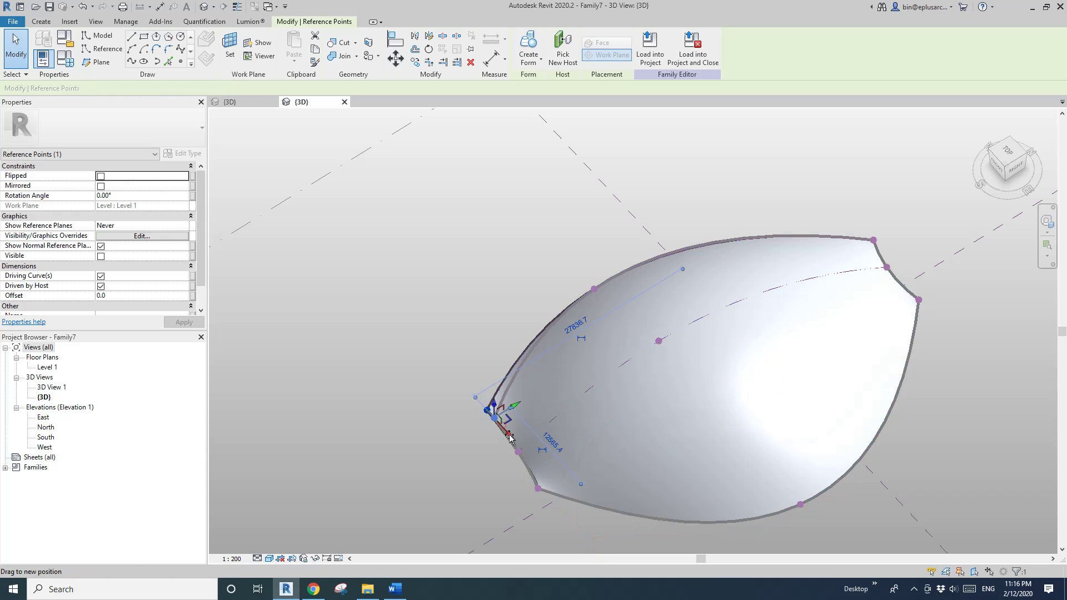
key(Escape)
Divide the domed form's surface into a UV grid
shift+middle_drag(500, 429, 630, 343)
click(645, 363)
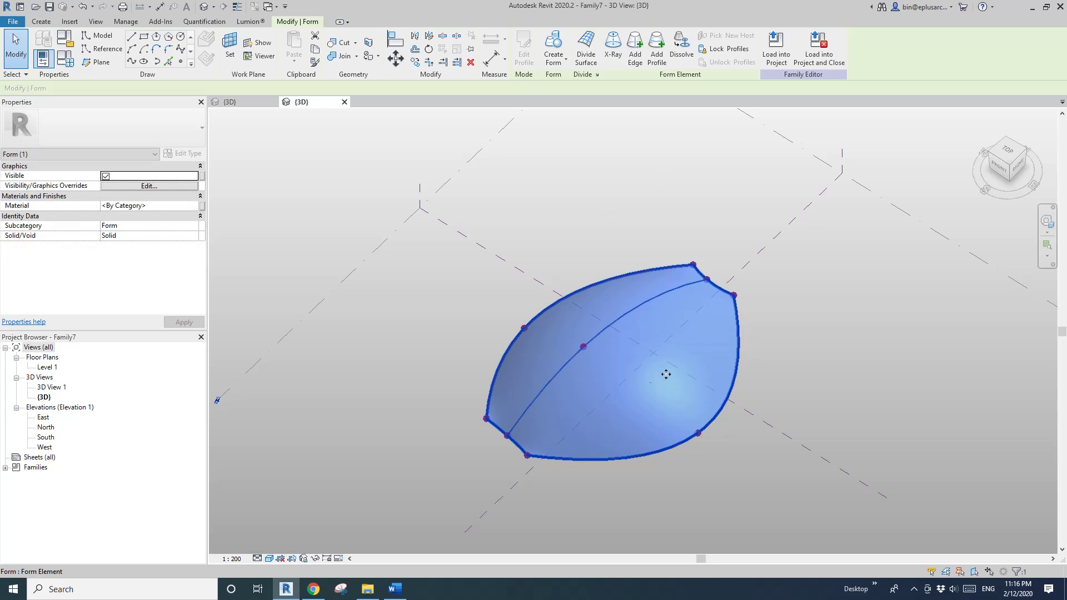
click(589, 52)
shift+middle_drag(691, 388, 566, 455)
scroll(566, 455, up, 2)
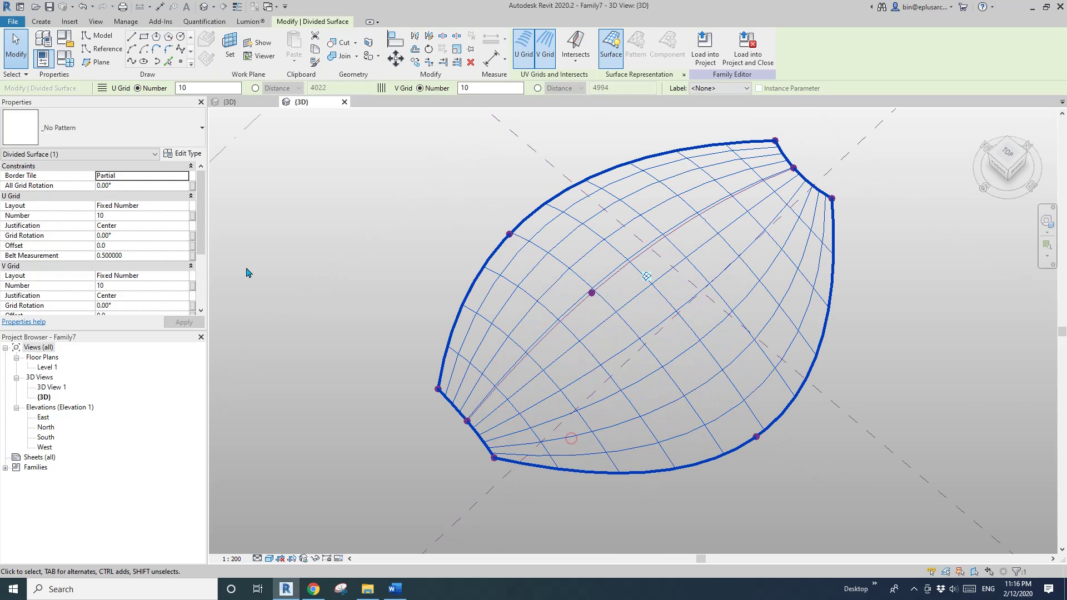
Set the divided surface's V grid number to 15
click(128, 286)
text(15)
scroll(544, 389, down, 1)
shift+middle_drag(543, 391, 557, 443)
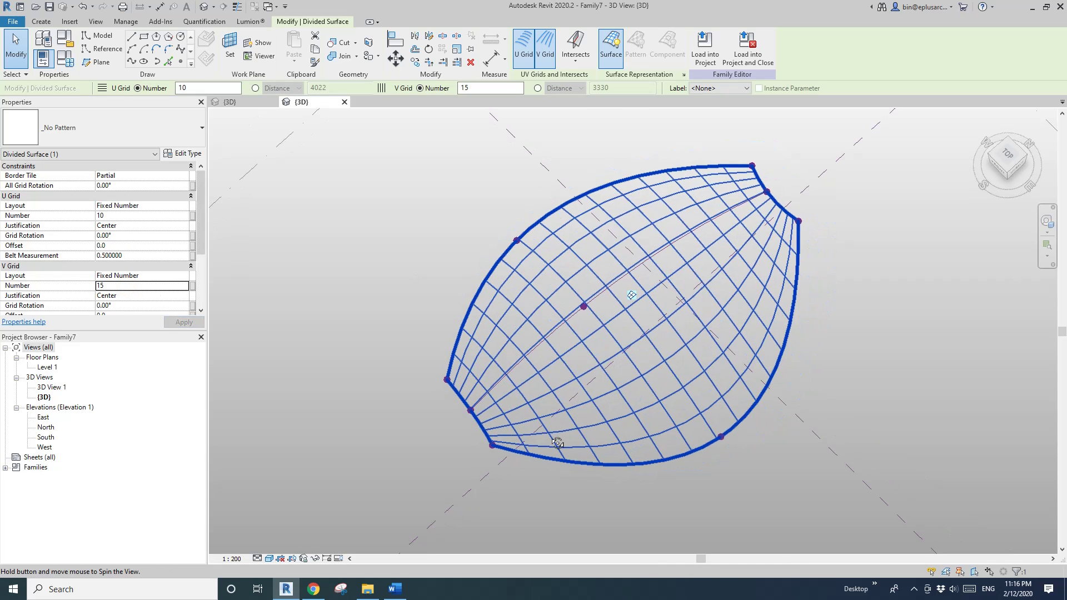
shift+middle_drag(638, 369, 636, 357)
scroll(601, 367, up, 2)
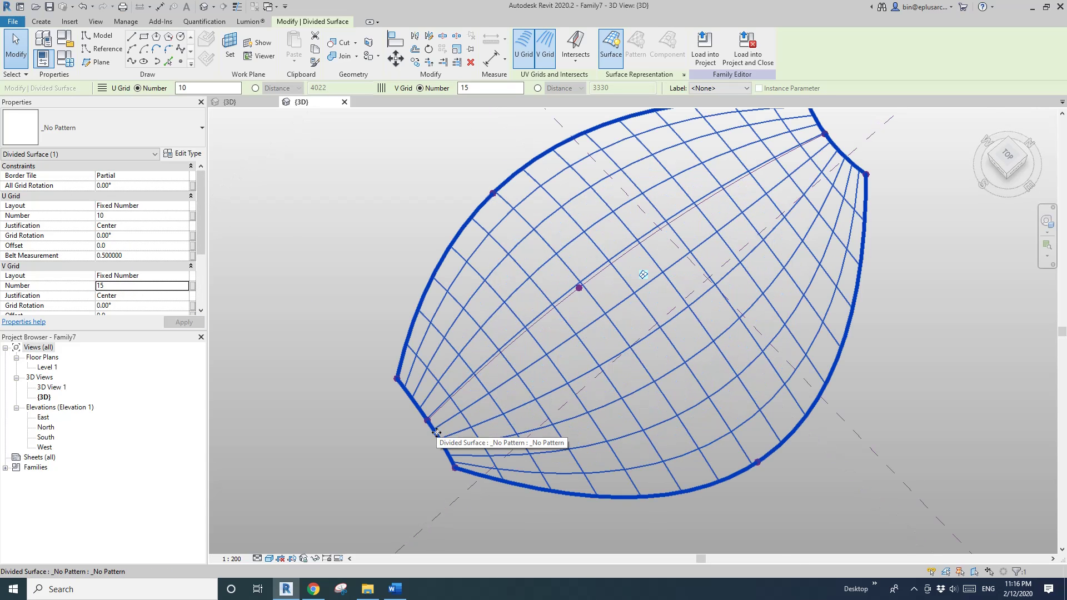
scroll(439, 441, up, 1)
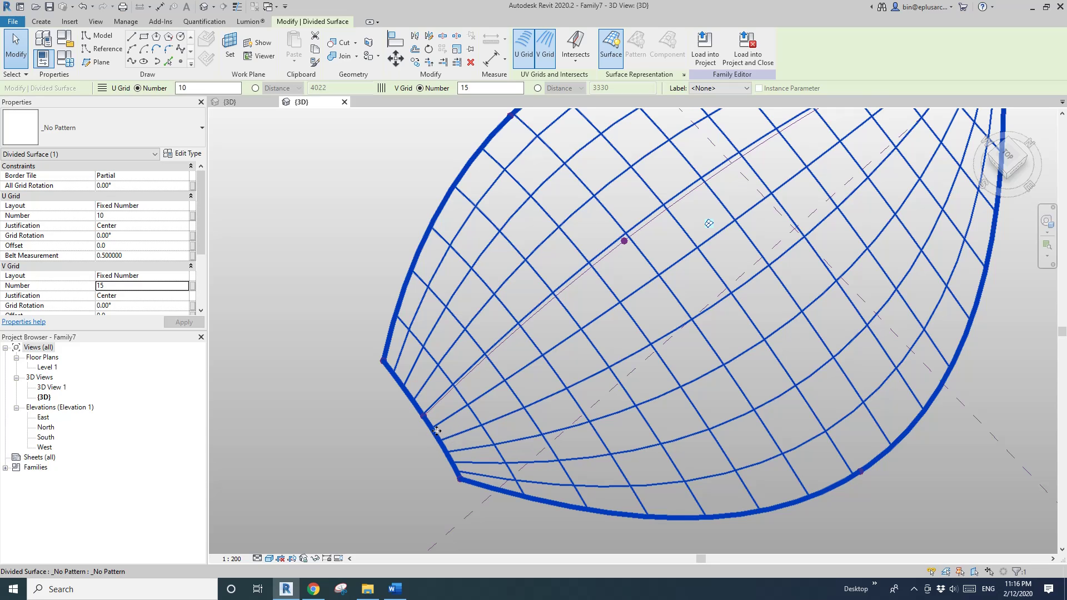
Load the curtain panel family with the L1 and L2 parameters into the conceptual mass family
shift+middle_drag(439, 432, 656, 340)
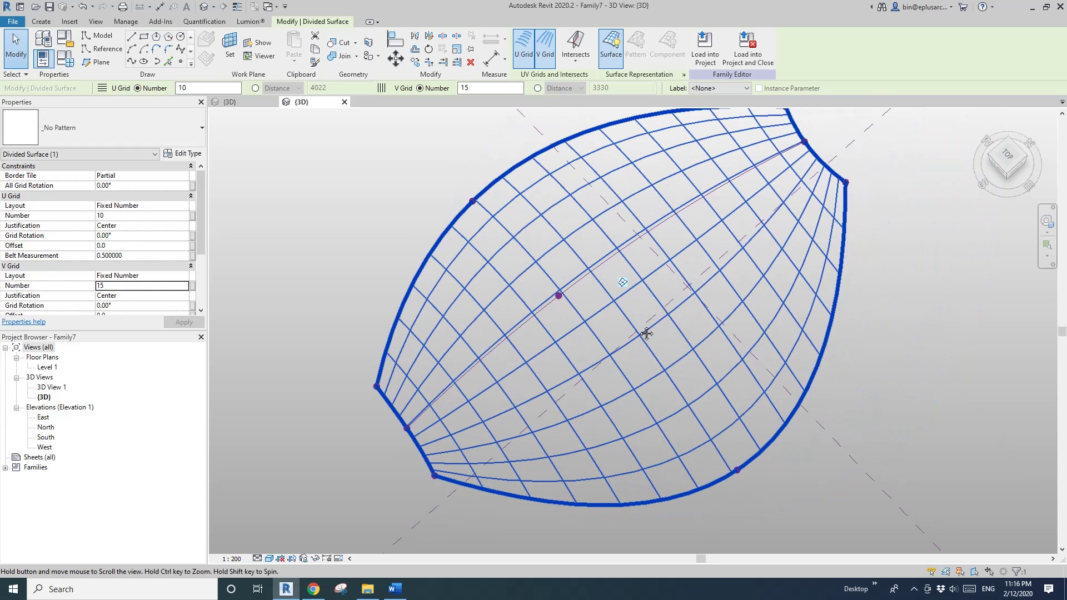
click(374, 193)
click(248, 106)
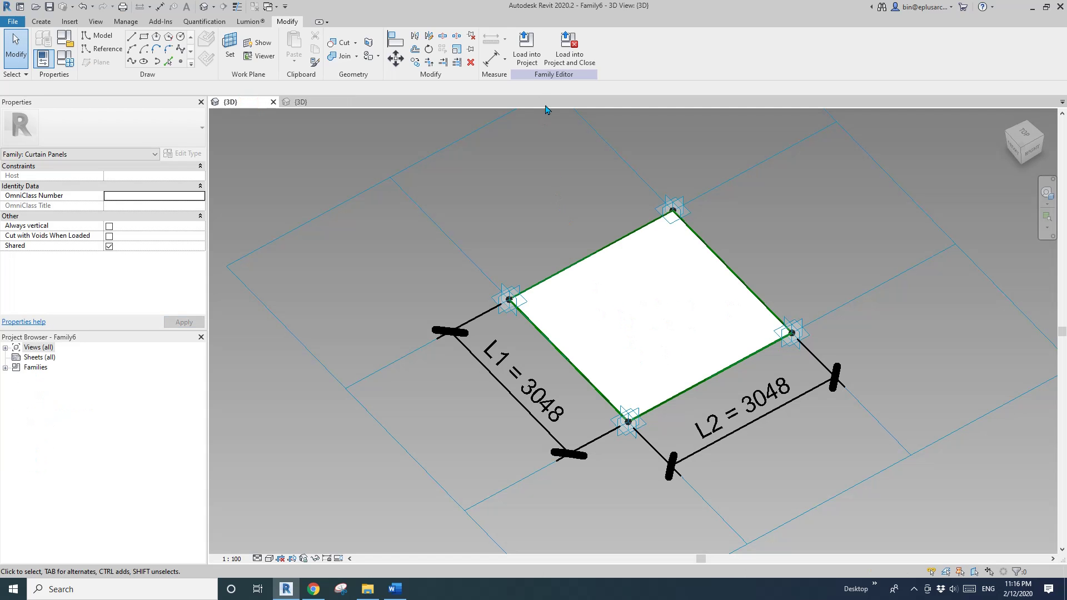
click(527, 50)
Apply the loaded Family6 rectangular panel to the divided surface in place of its empty pattern
scroll(639, 335, up, 2)
middle_drag(634, 341, 616, 329)
click(605, 302)
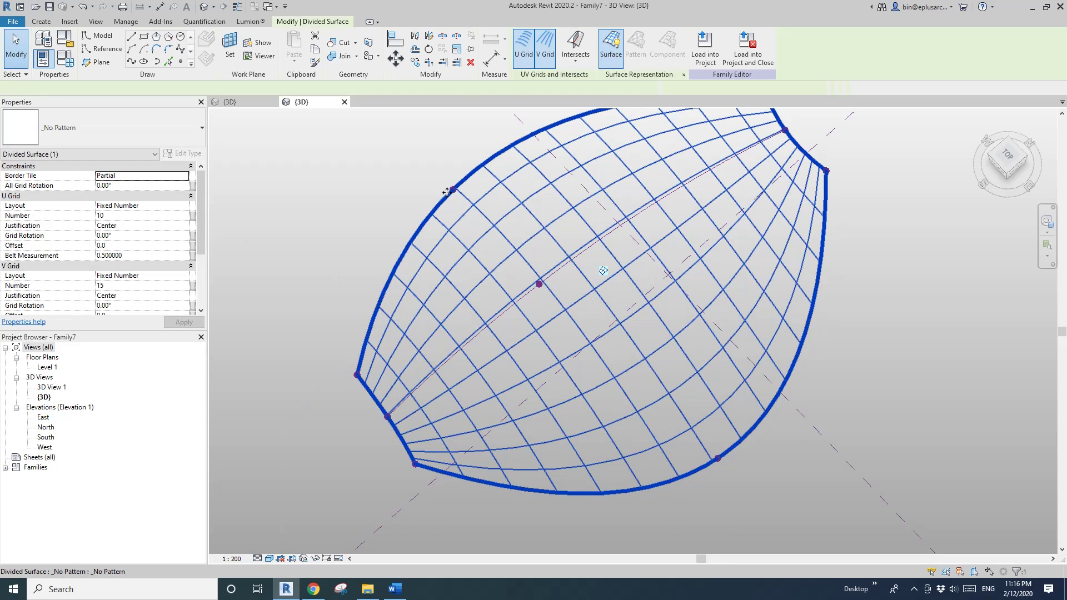
click(140, 132)
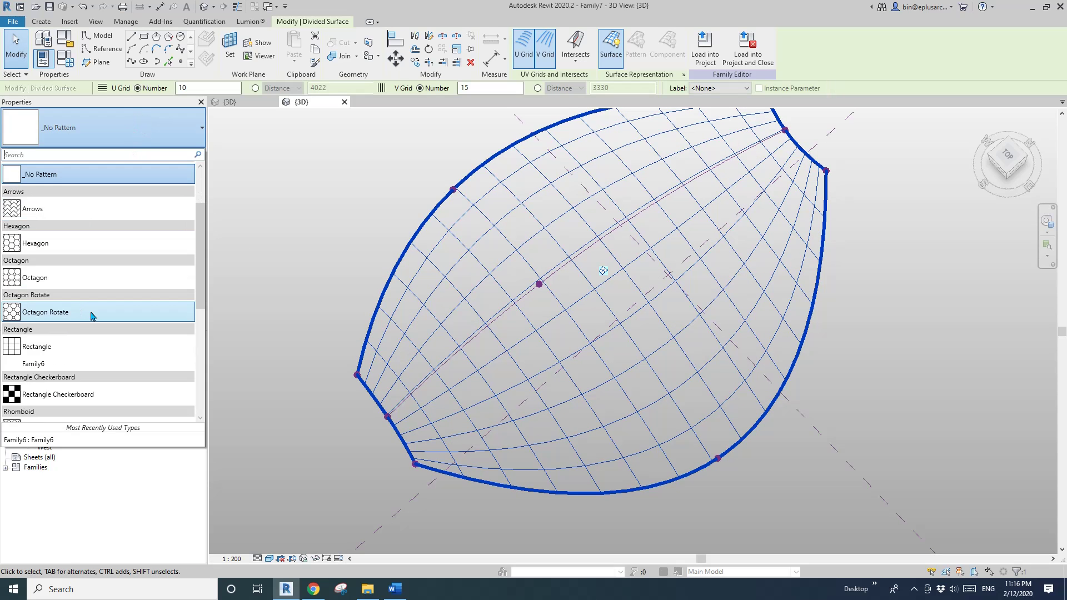
click(68, 367)
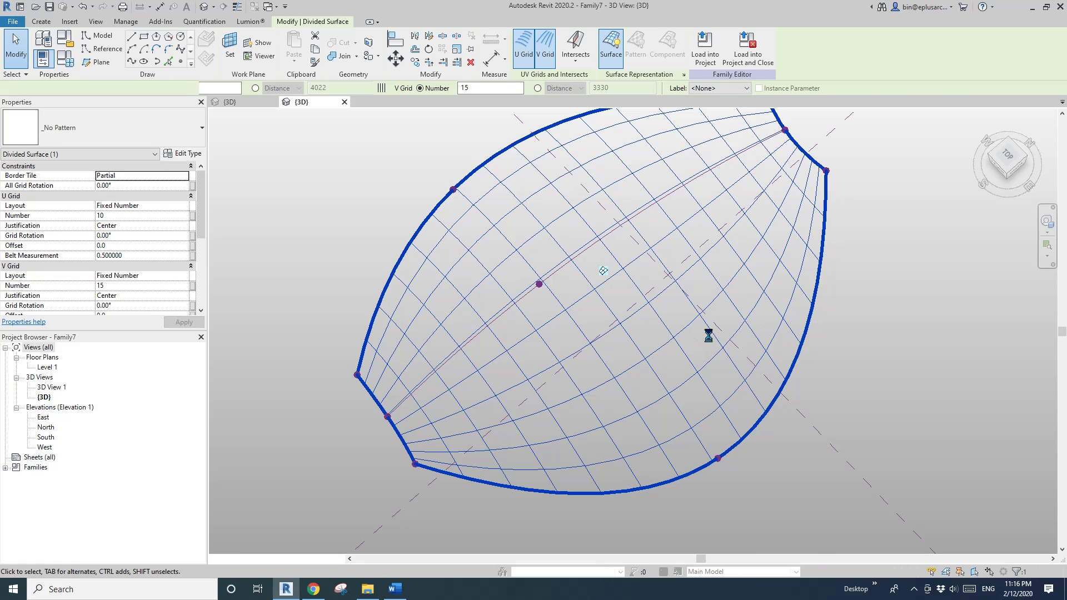
middle_drag(730, 396, 738, 353)
key(Escape)
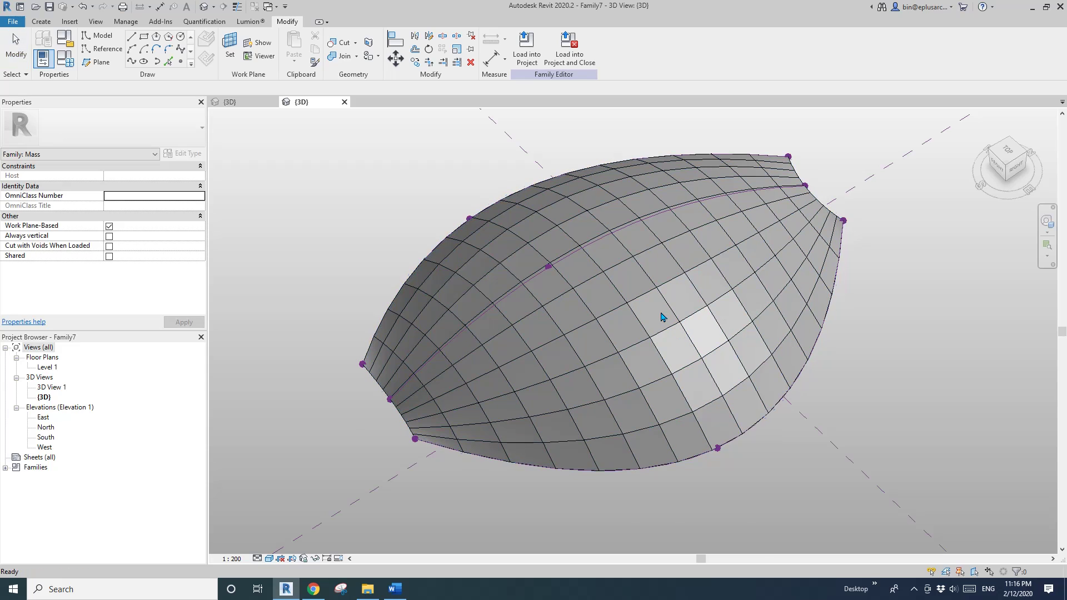
Select a single panel near the middle of the surface and examine its L1 and L2 lengths against the panel family's labelled edges
key(Tab)
key(Tab)
click(661, 317)
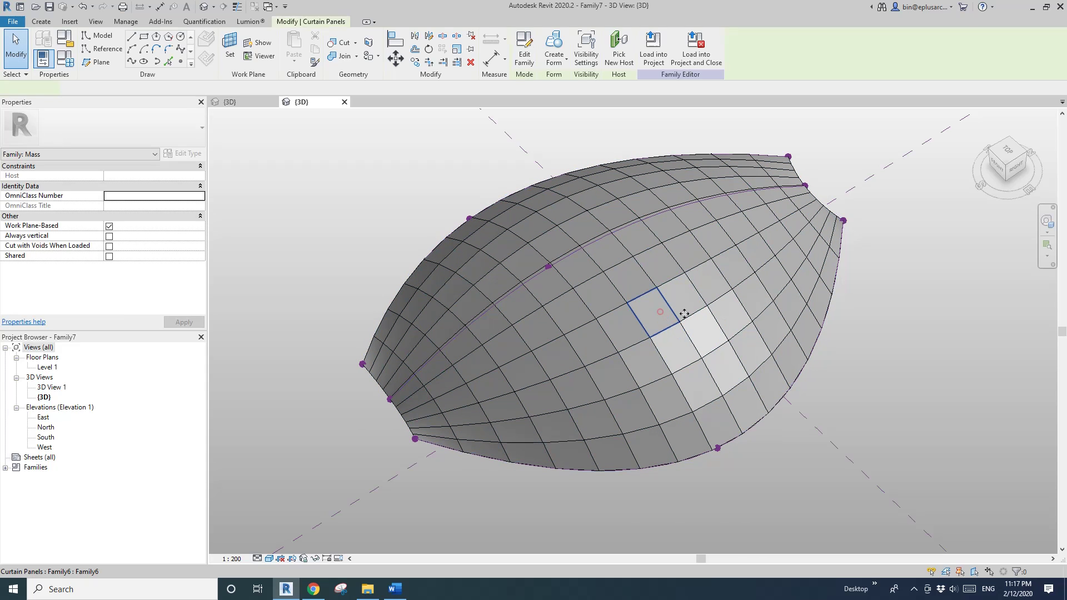
scroll(665, 332, up, 2)
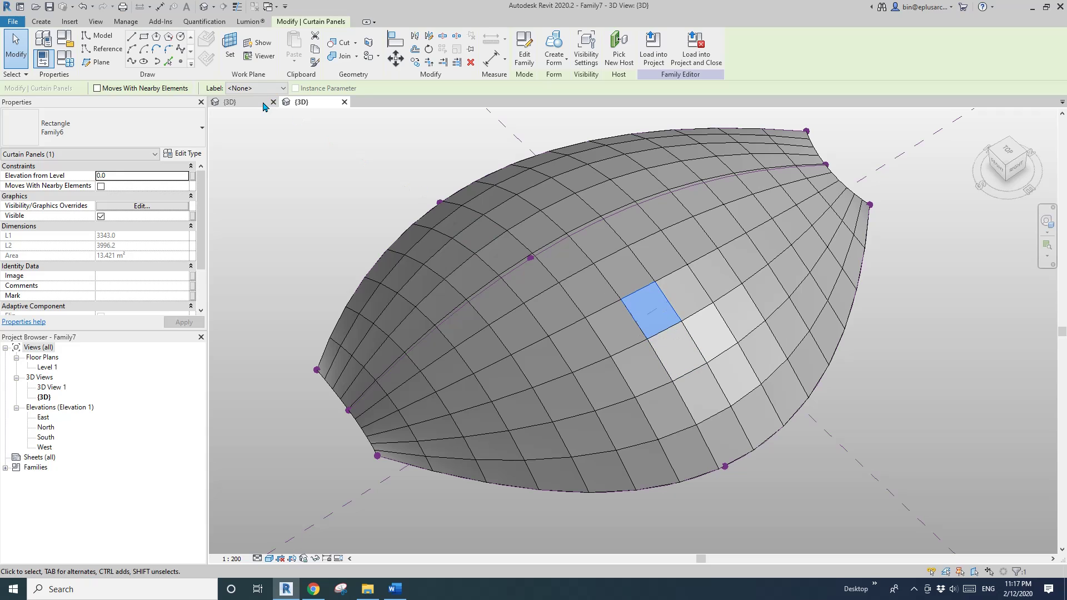
click(261, 102)
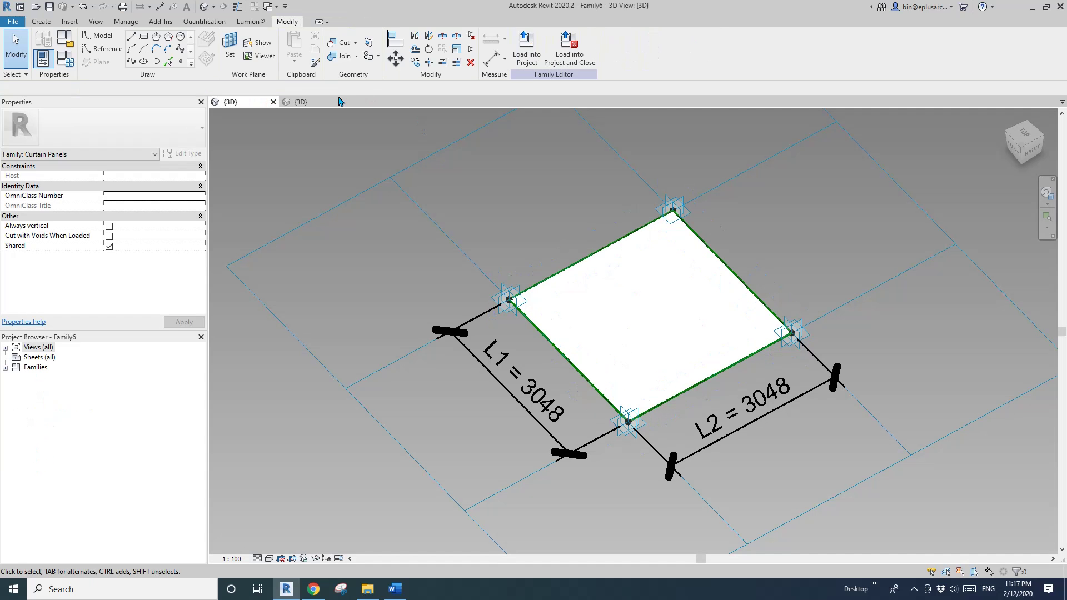
click(341, 101)
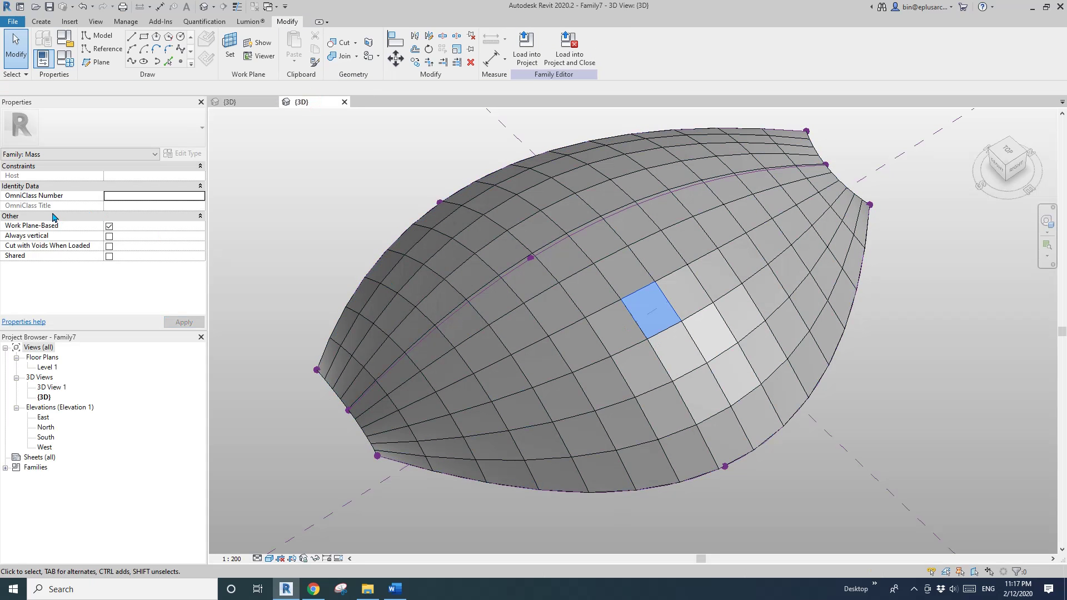
key(Escape)
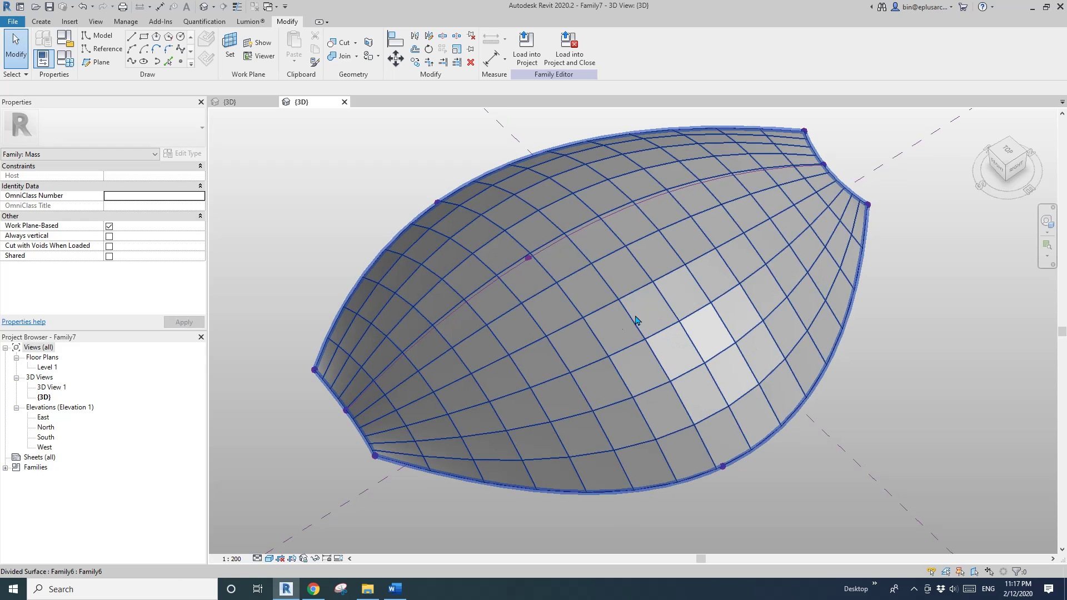
click(643, 315)
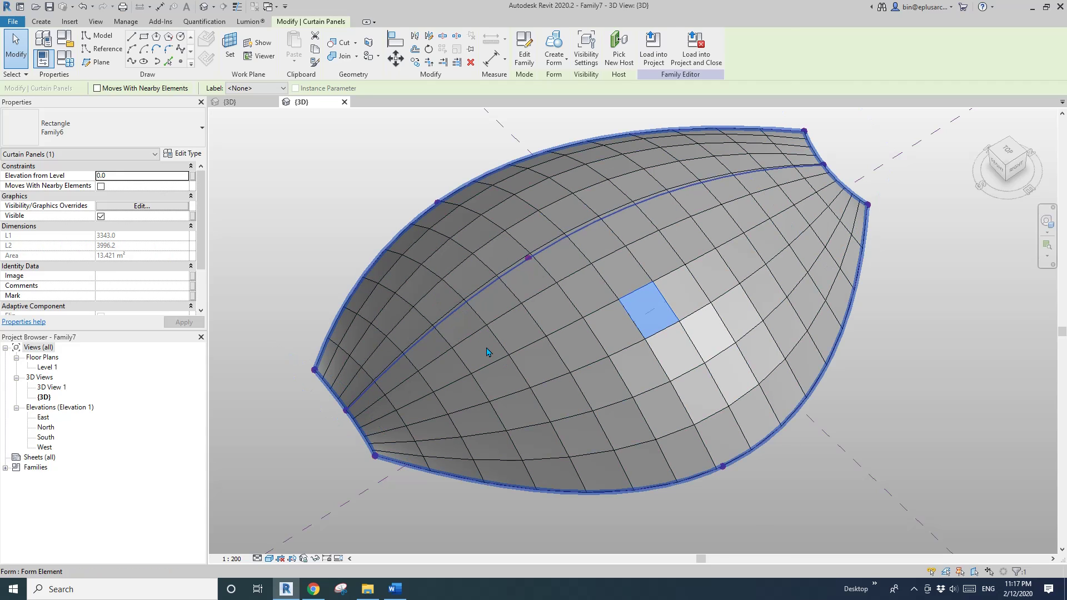
key(Escape)
click(658, 318)
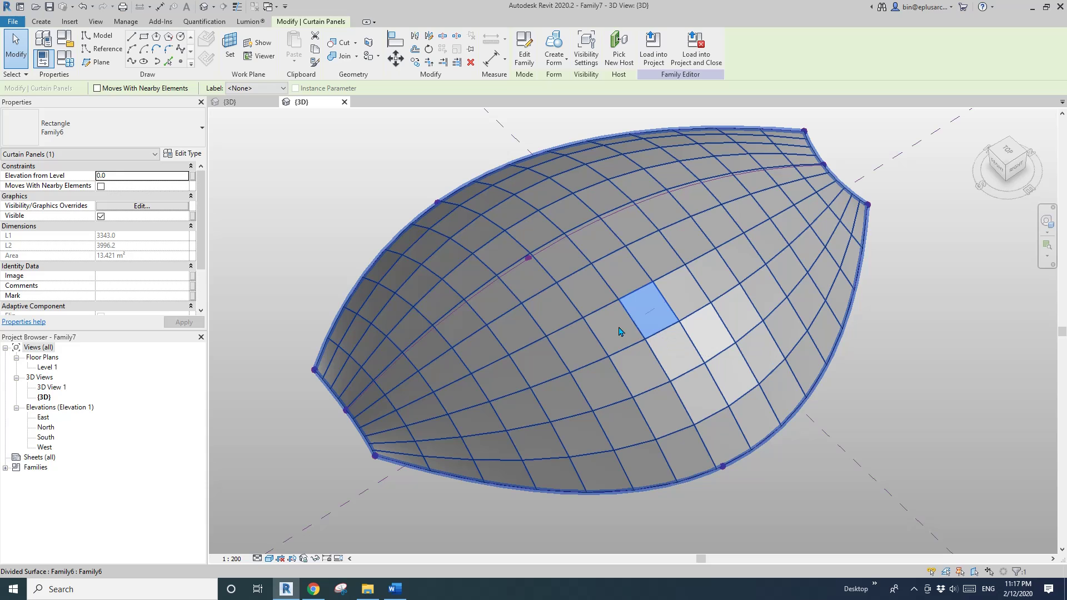
Select a panel at the surface's narrow end and check its L1 and L2 lengths
scroll(381, 416, up, 2)
click(376, 414)
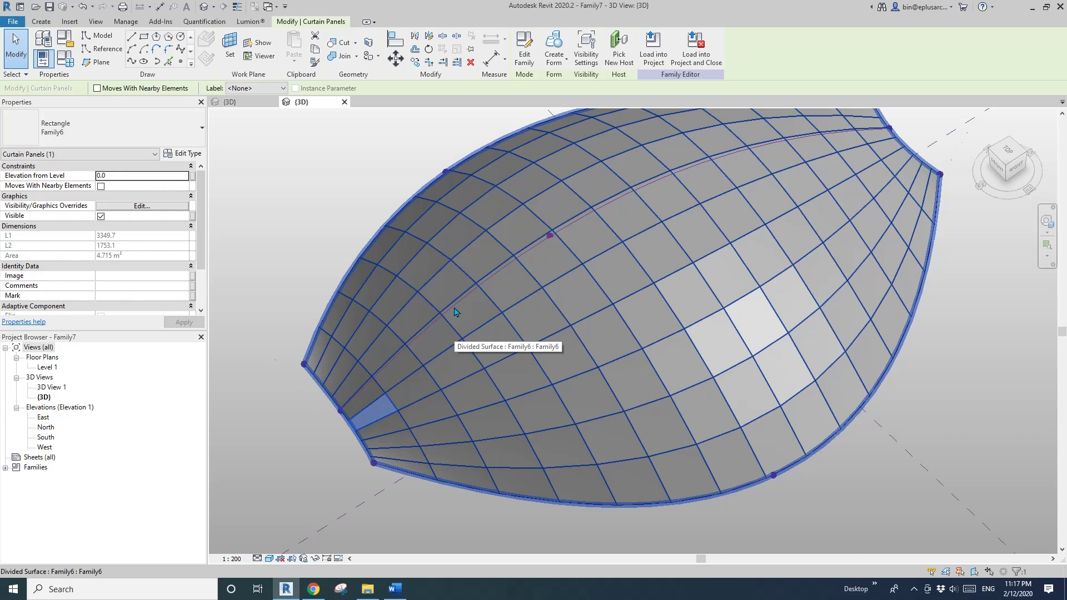
scroll(490, 309, down, 1)
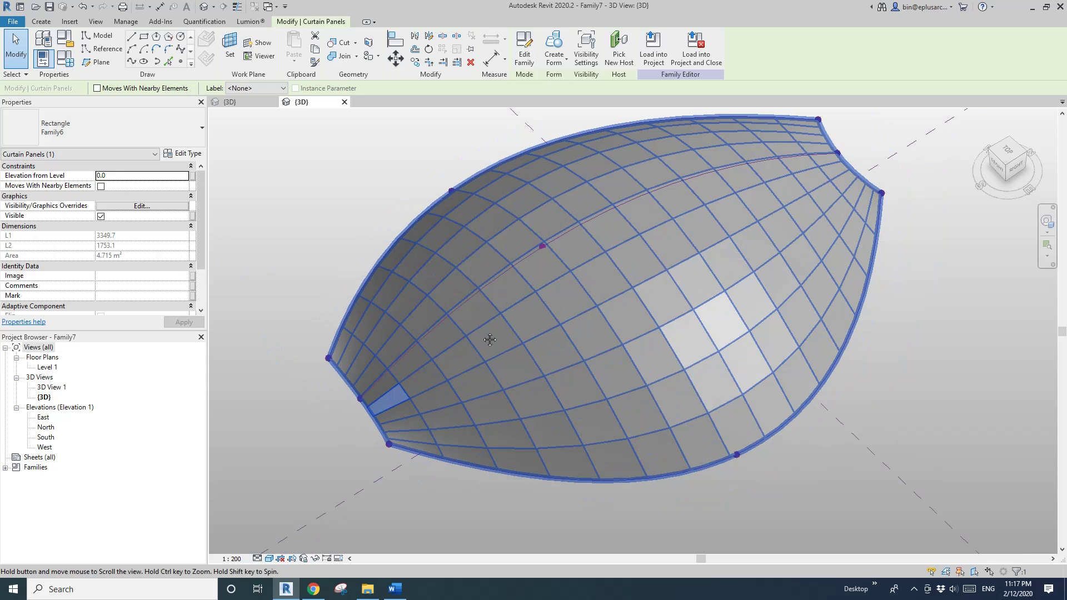
shift+middle_drag(491, 339, 477, 350)
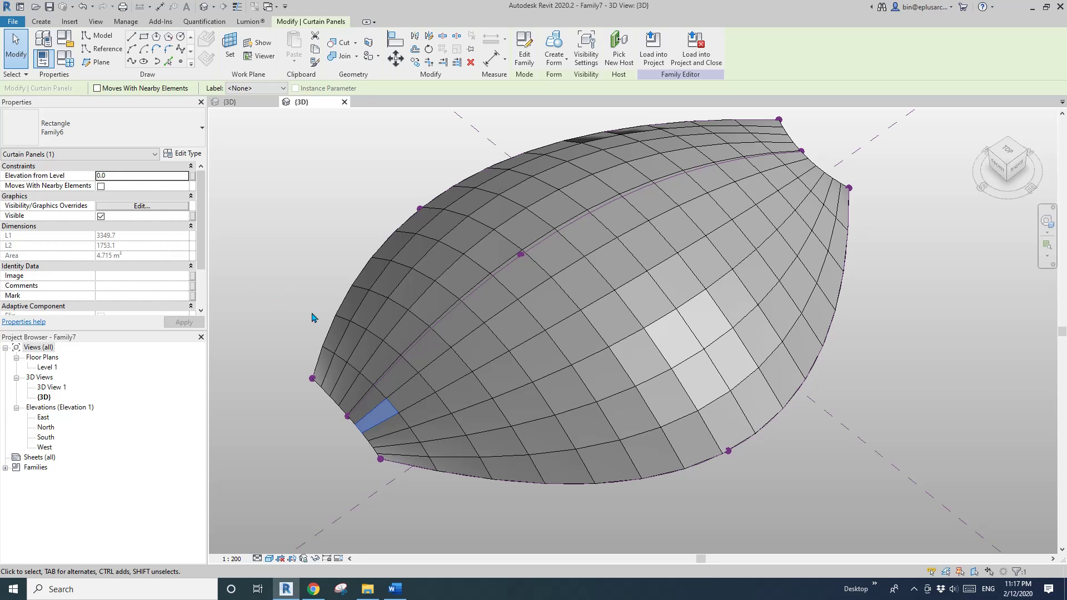
middle_drag(424, 419, 447, 394)
middle_drag(643, 317, 610, 335)
scroll(616, 341, up, 1)
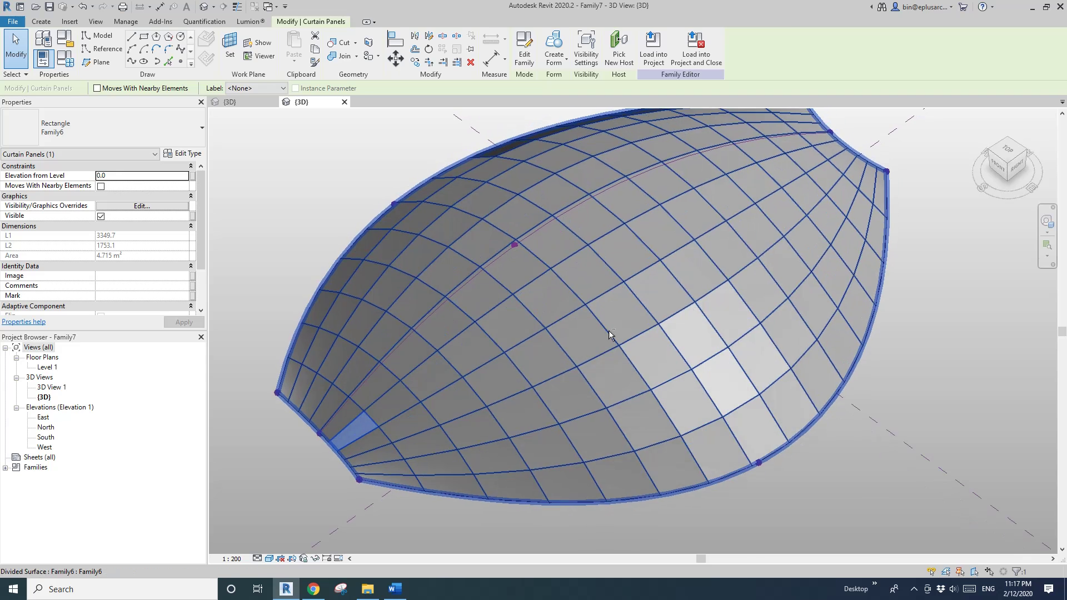
key(Escape)
Return to the curtain panel family and examine the panel surface with its labelled L1 and L2 edges
click(257, 105)
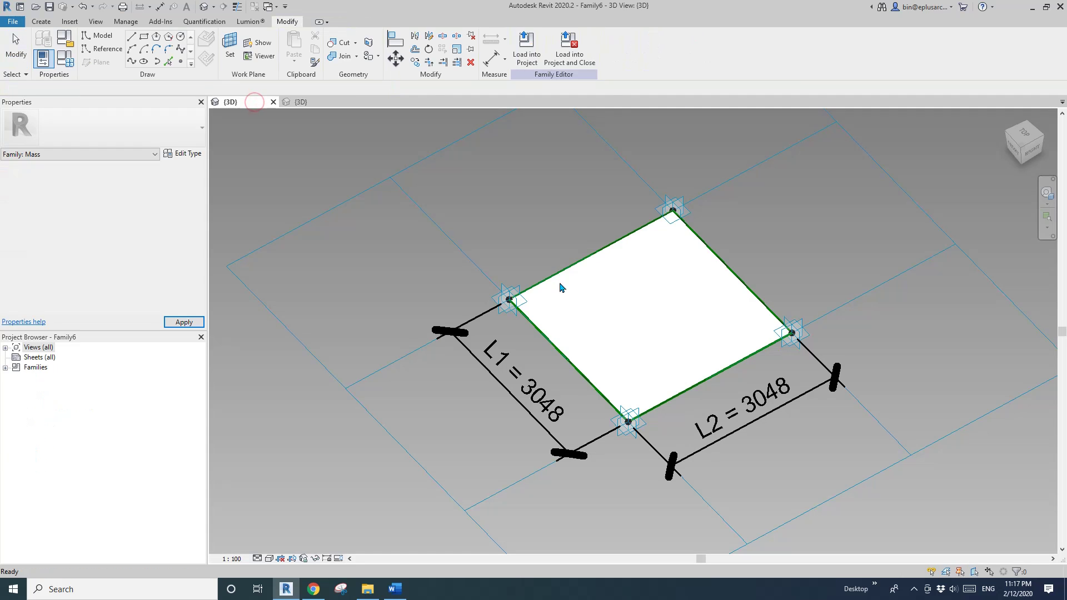
click(565, 325)
scroll(572, 327, down, 2)
middle_drag(584, 327, 553, 328)
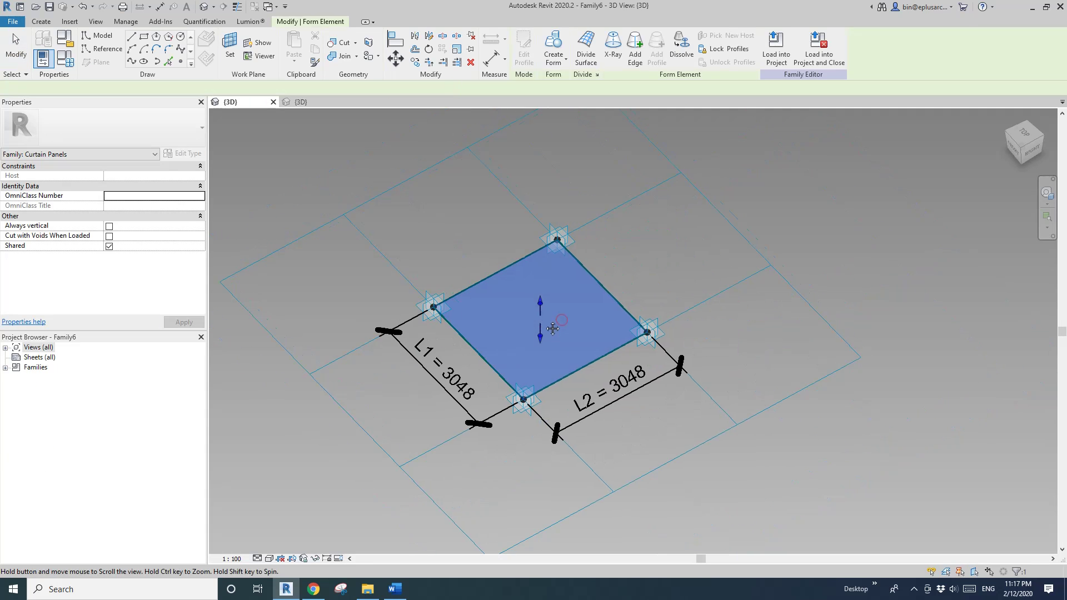
key(Escape)
scroll(573, 323, up, 1)
shift+middle_drag(593, 323, 586, 315)
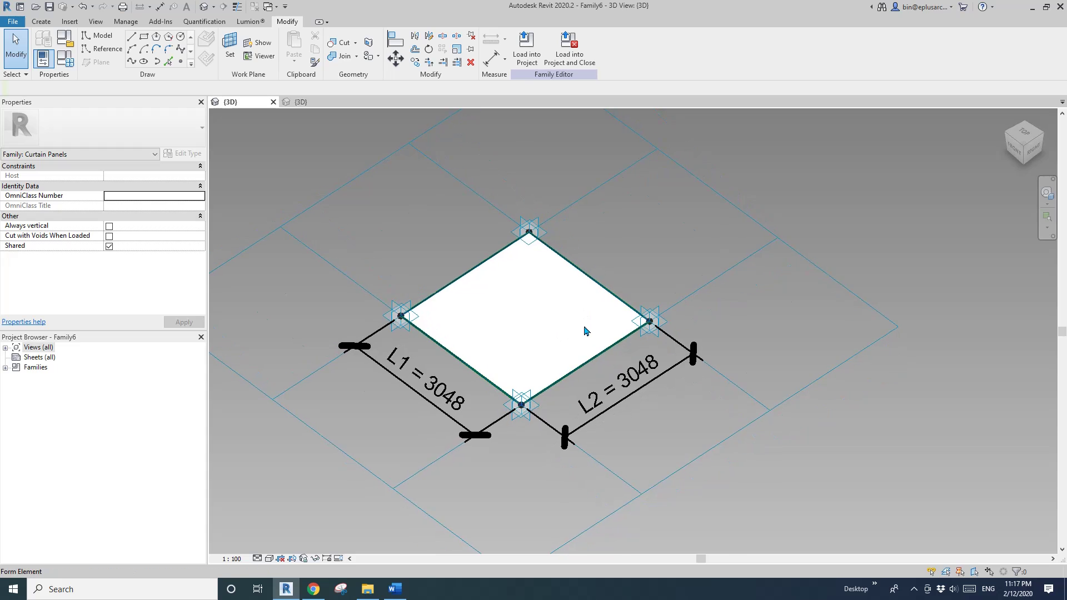
scroll(534, 327, down, 1)
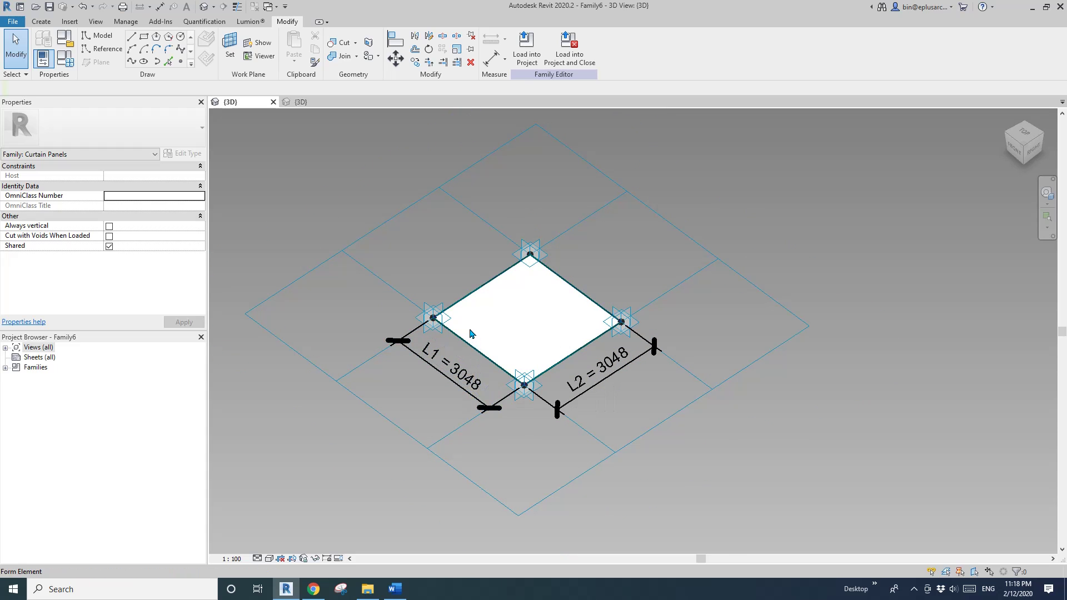
middle_drag(487, 258, 436, 268)
scroll(494, 286, down, 3)
scroll(494, 296, up, 2)
scroll(489, 292, up, 2)
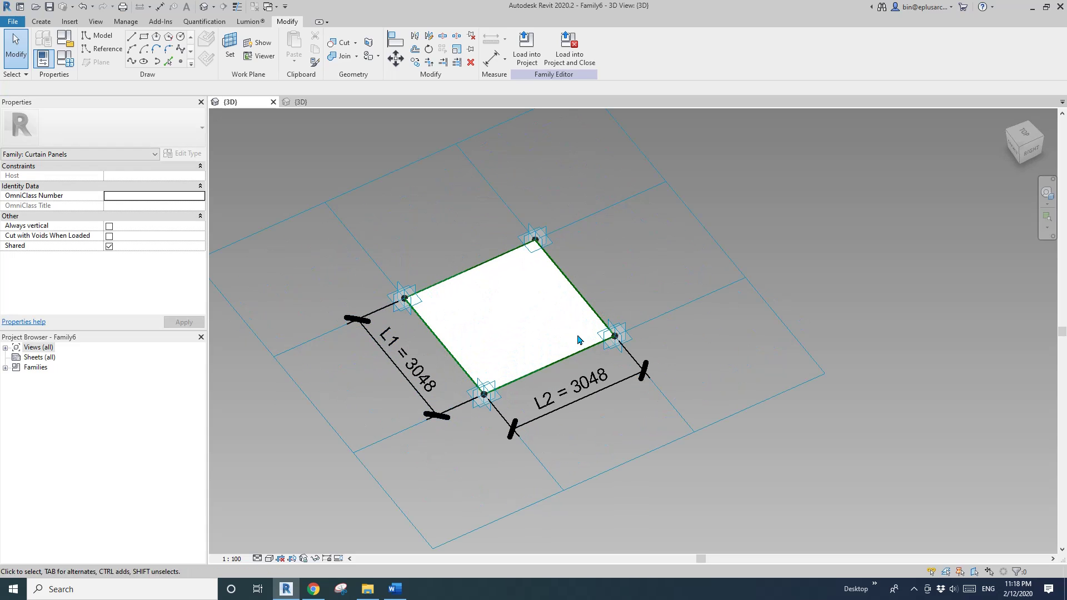
shift+middle_drag(513, 274, 518, 297)
middle_drag(510, 338, 517, 345)
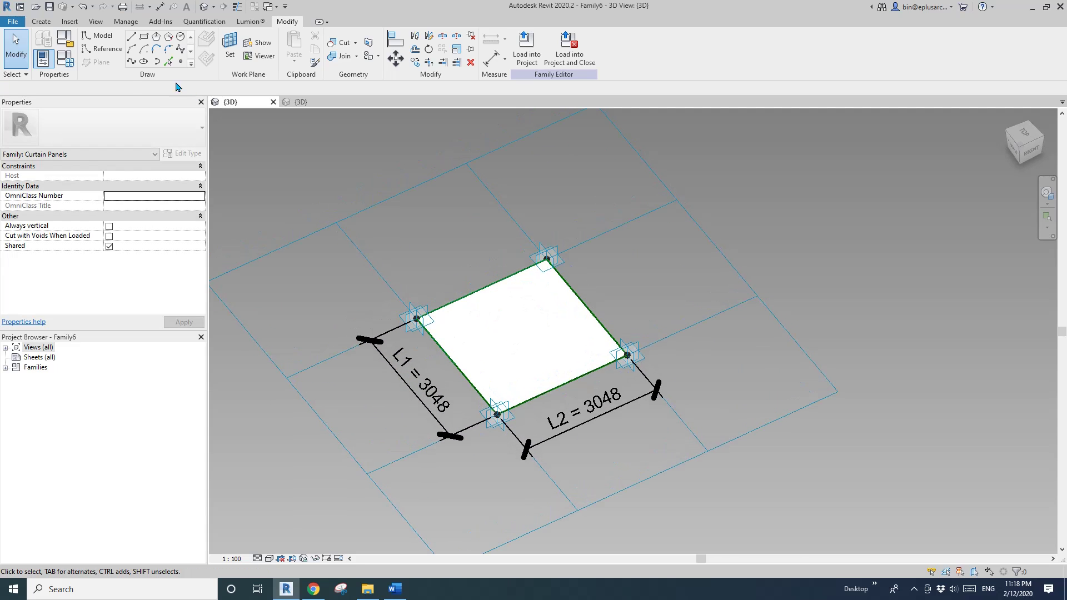
Draw a reference line on the panel between the midpoints of the two L2-direction edges and place a reference point at its middle
click(102, 50)
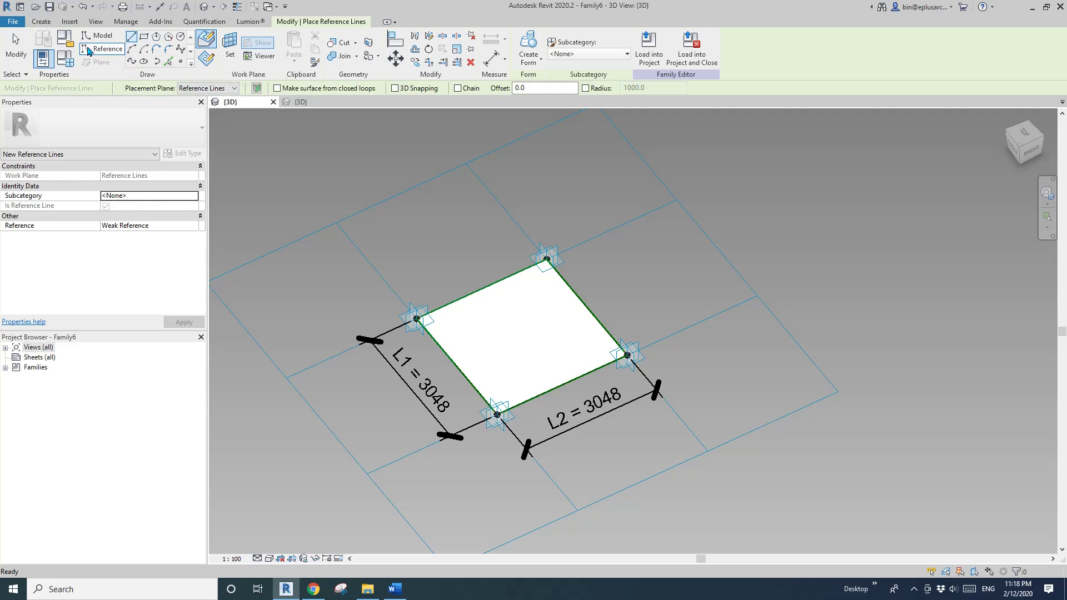
click(205, 44)
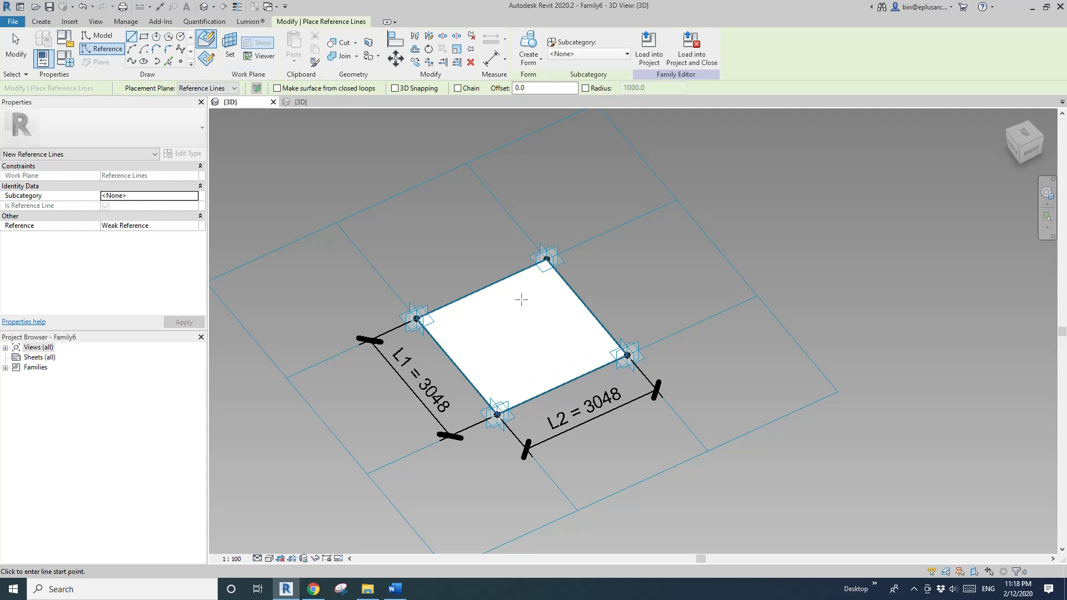
click(482, 287)
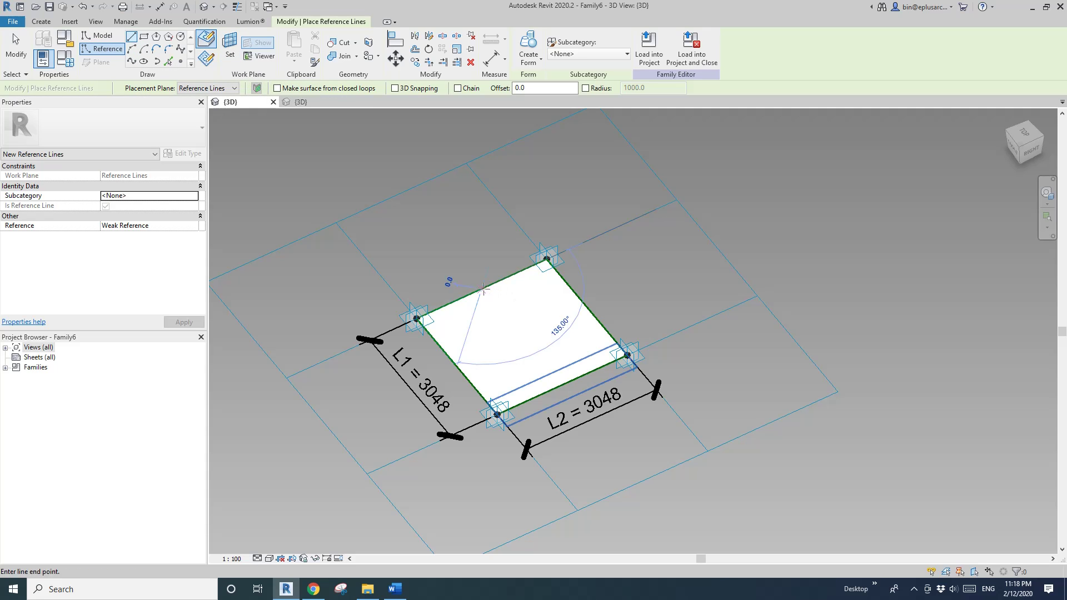
click(562, 384)
click(180, 61)
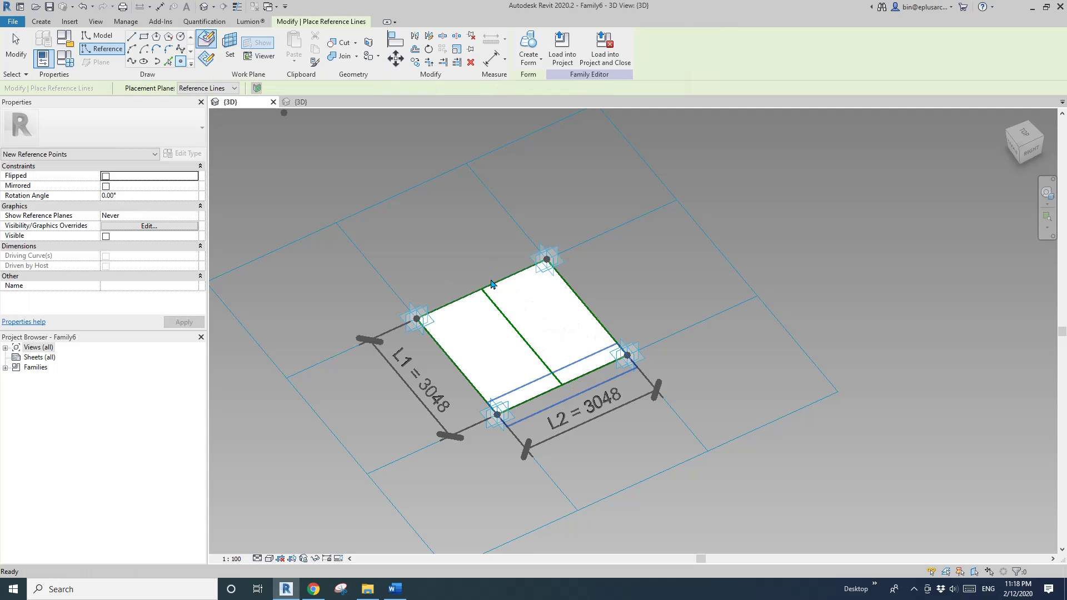
click(522, 336)
Set the central reference point's plane parallel to the panel as the work plane and place a second reference point on it at the same location
click(182, 62)
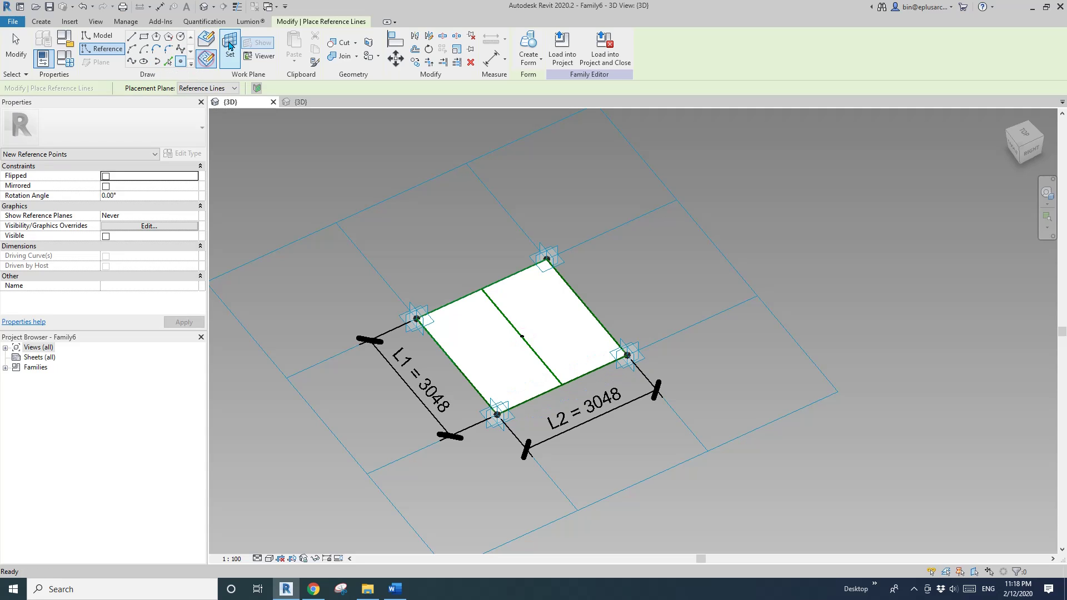
key(Escape)
key(Escape)
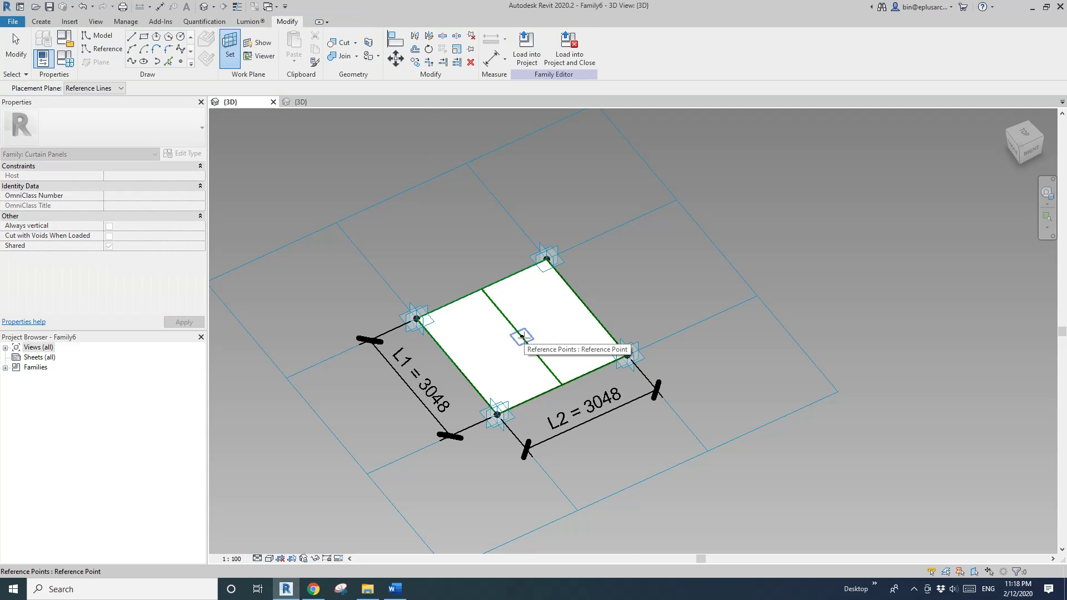
click(523, 338)
click(522, 337)
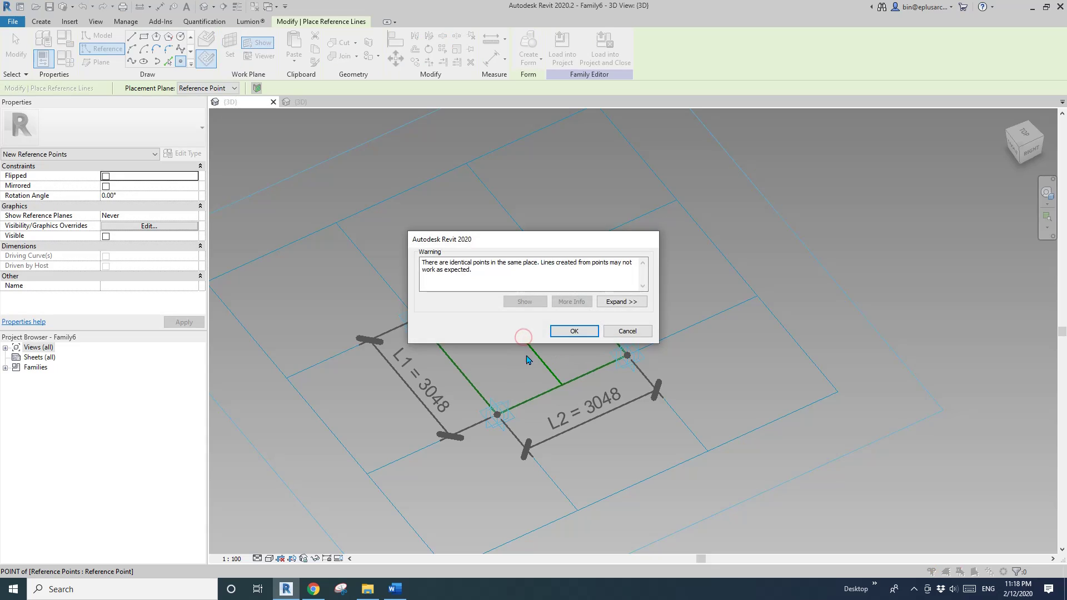
key(Escape)
key(Escape)
Raise the second reference point vertically above the panel's centre to an offset of about 3260
click(522, 337)
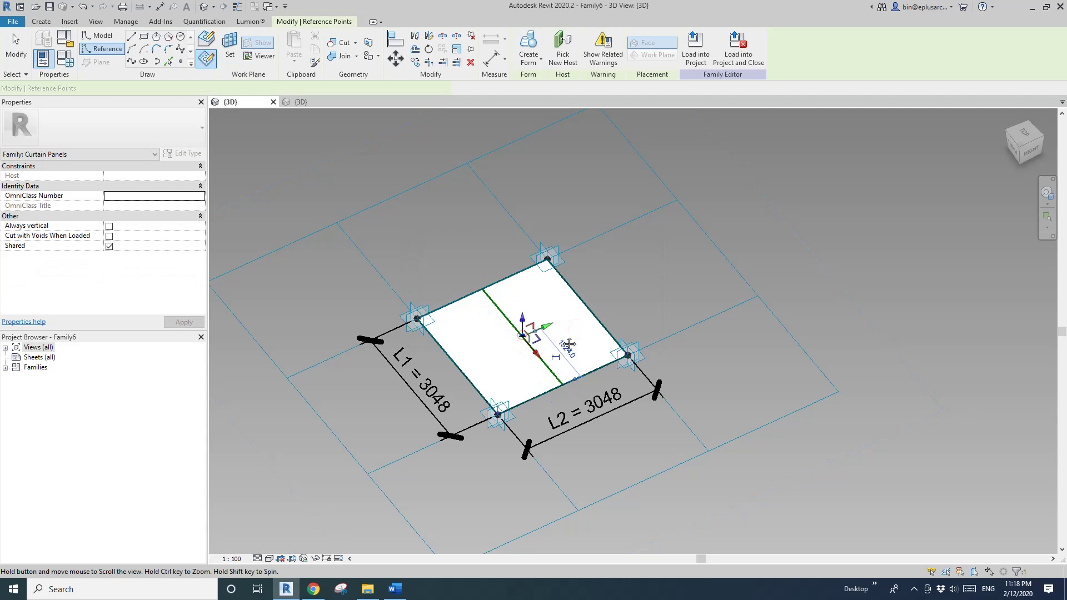
middle_drag(566, 345, 574, 348)
drag(531, 317, 530, 208)
scroll(549, 243, down, 1)
mouse_move(540, 287)
shift+middle_down()
mouse_move(572, 273)
mouse_move(546, 275)
shift+middle_up()
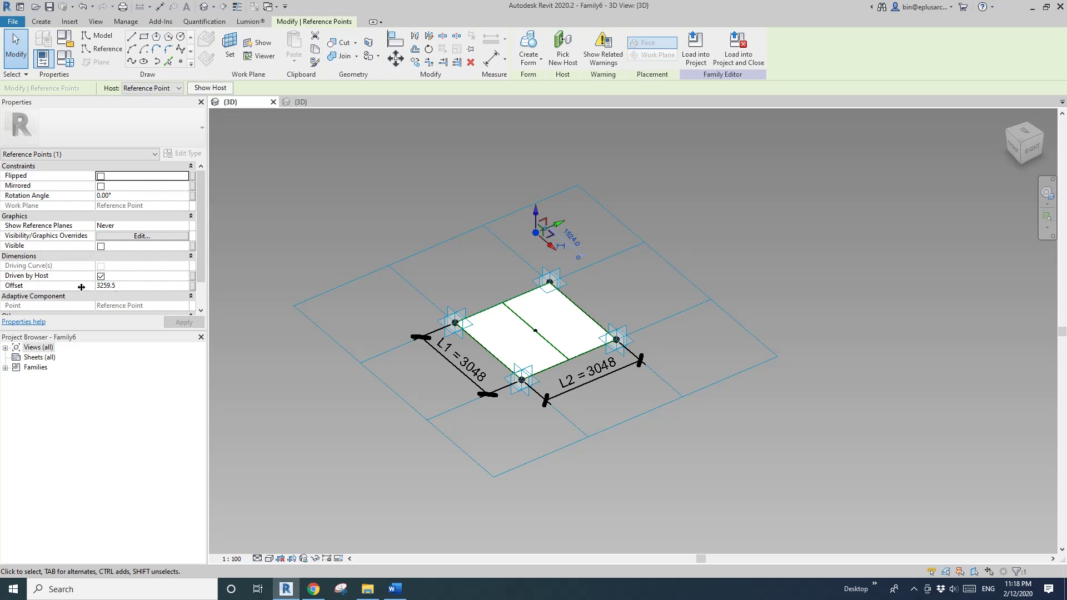
Associate the raised reference point's offset with a new instance family parameter named H
click(192, 286)
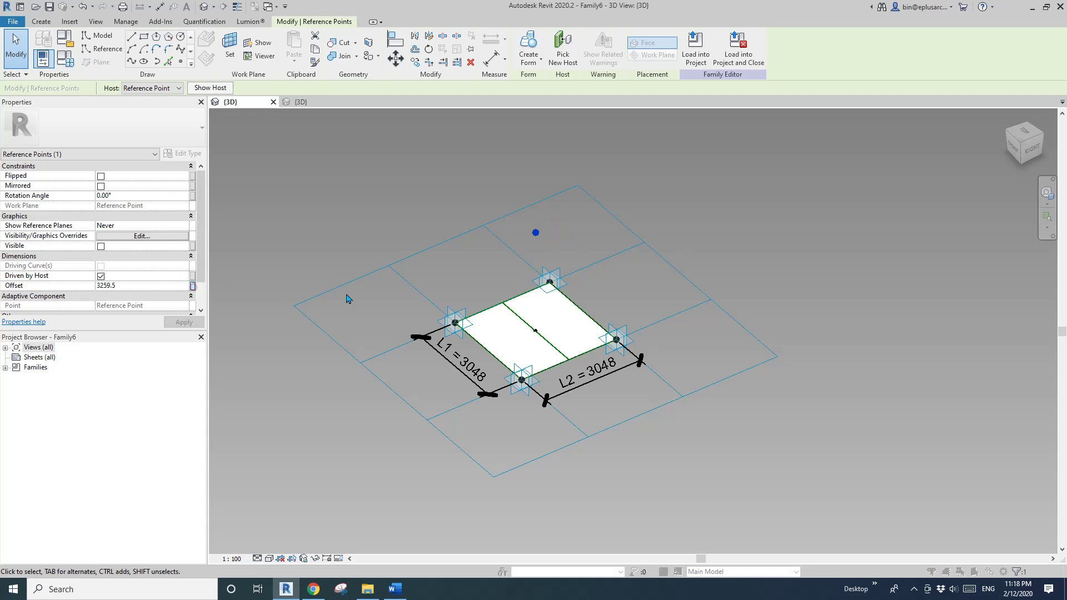
click(303, 389)
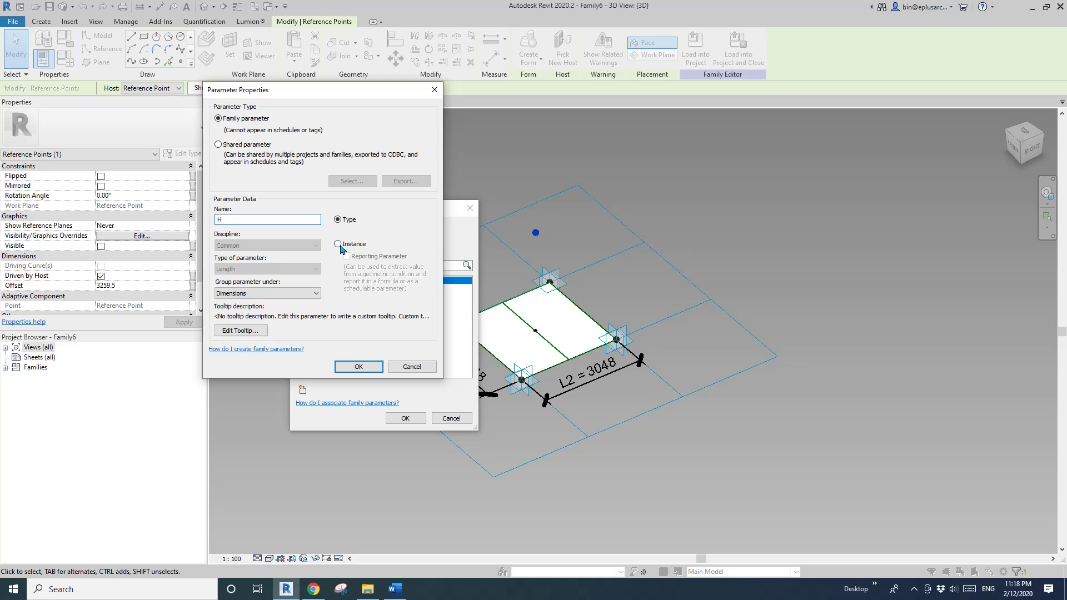
click(364, 365)
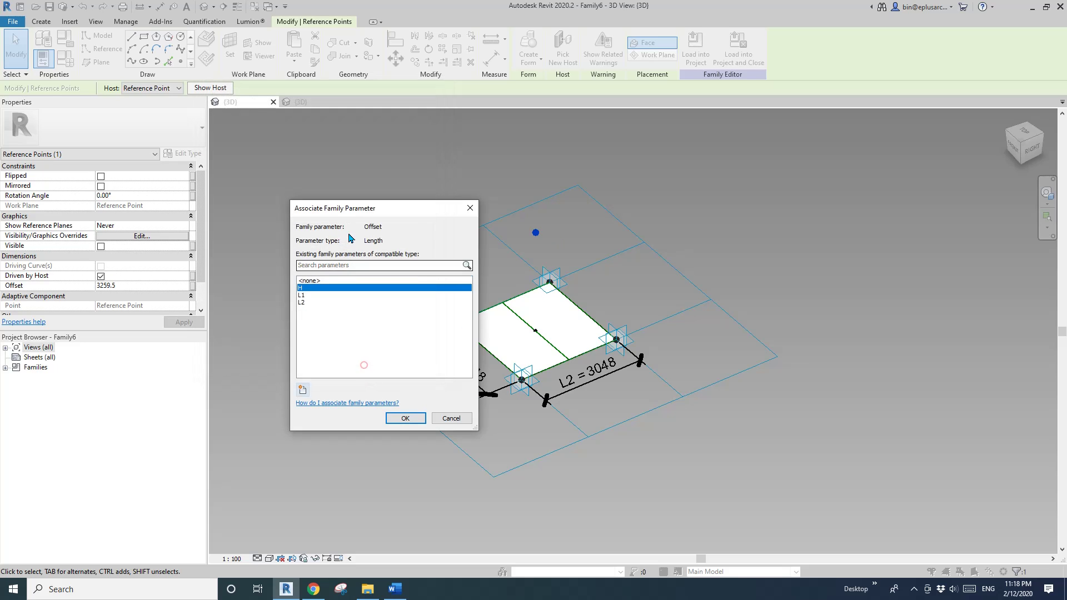
click(405, 419)
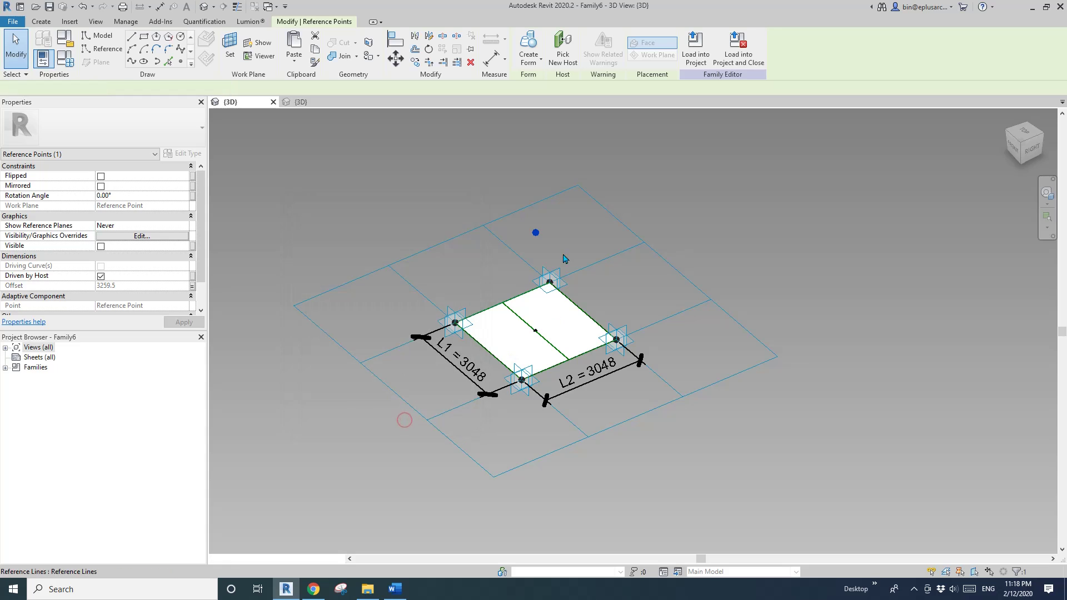
Join the apex point to the corner shared by the L1 and L2 dimensions with a spline through points, made a reference line
scroll(475, 383, up, 4)
ctrl+click(449, 345)
middle_drag(511, 320, 487, 424)
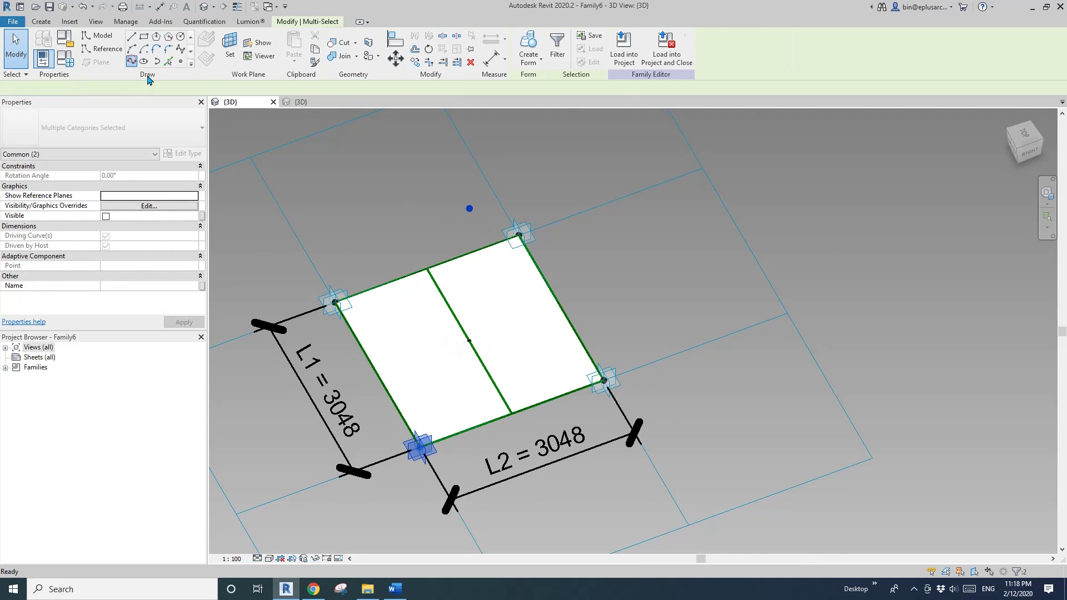
click(132, 61)
click(106, 256)
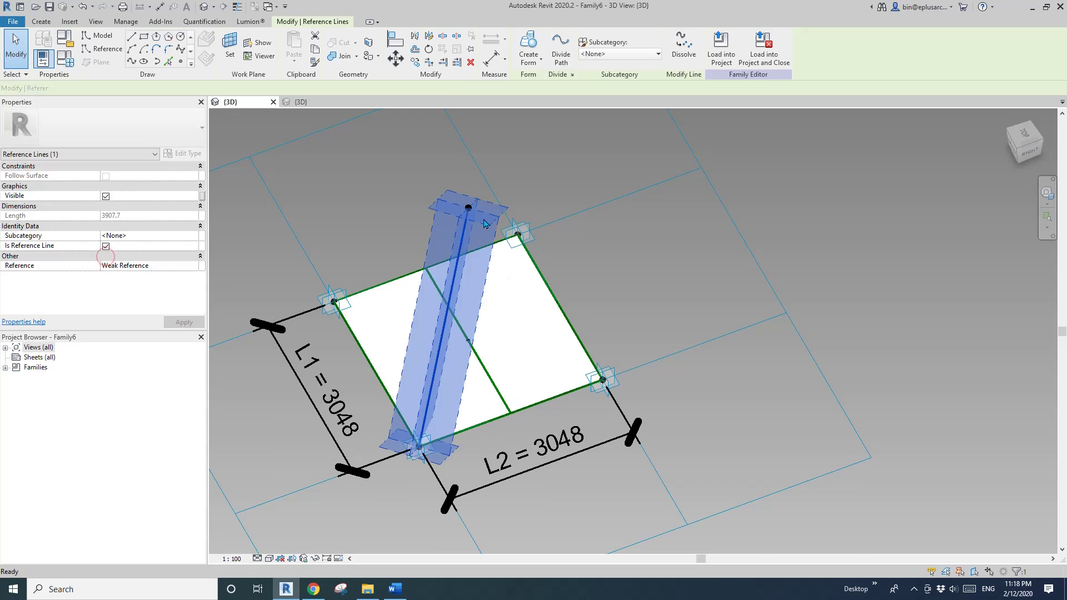
key(Escape)
Create a reference line from the apex point to the corner point at the other end of the L2 dimension
click(469, 209)
ctrl+click(603, 379)
click(132, 61)
click(106, 256)
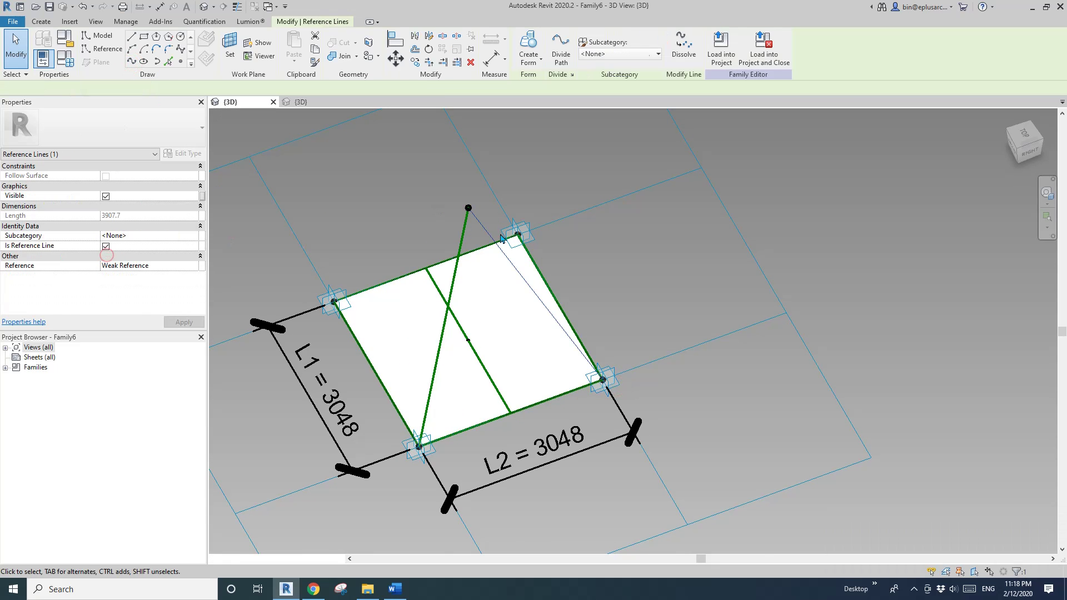
Create a reference line from the apex point to the corner diagonally opposite the one shared by L1 and L2
shift+middle_drag(550, 211, 372, 200)
click(558, 175)
shift+middle_drag(559, 175, 502, 203)
click(499, 198)
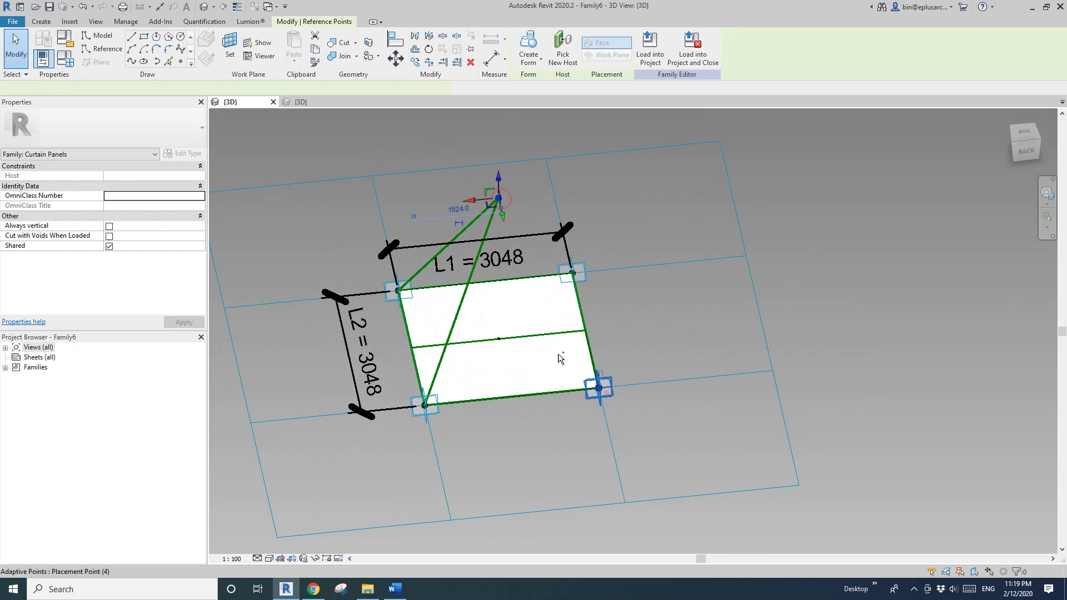
ctrl+click(599, 388)
click(133, 63)
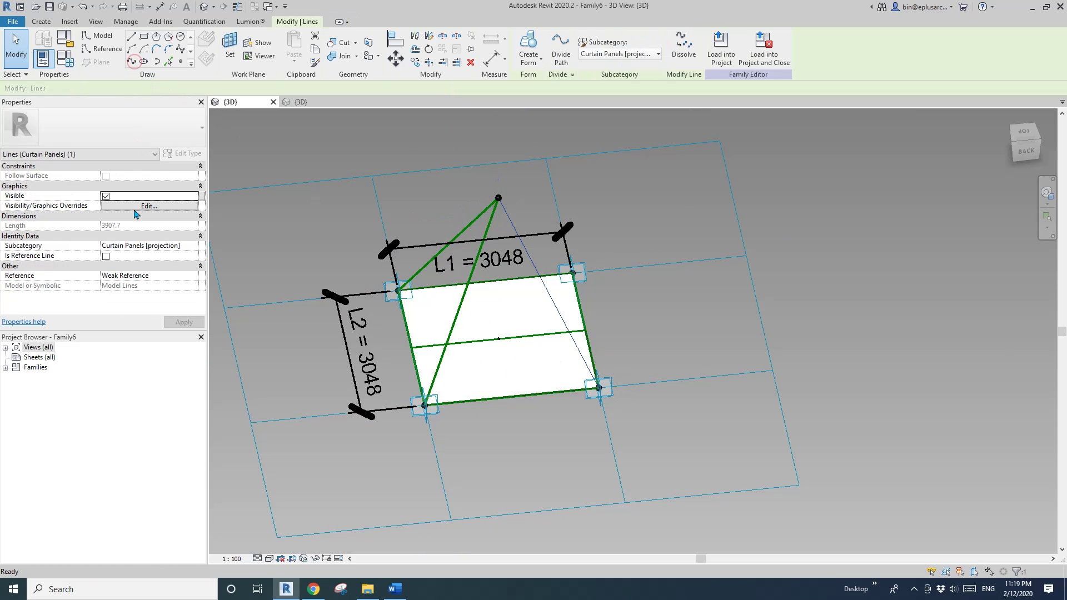
click(106, 257)
shift+middle_drag(683, 262, 556, 183)
key(Escape)
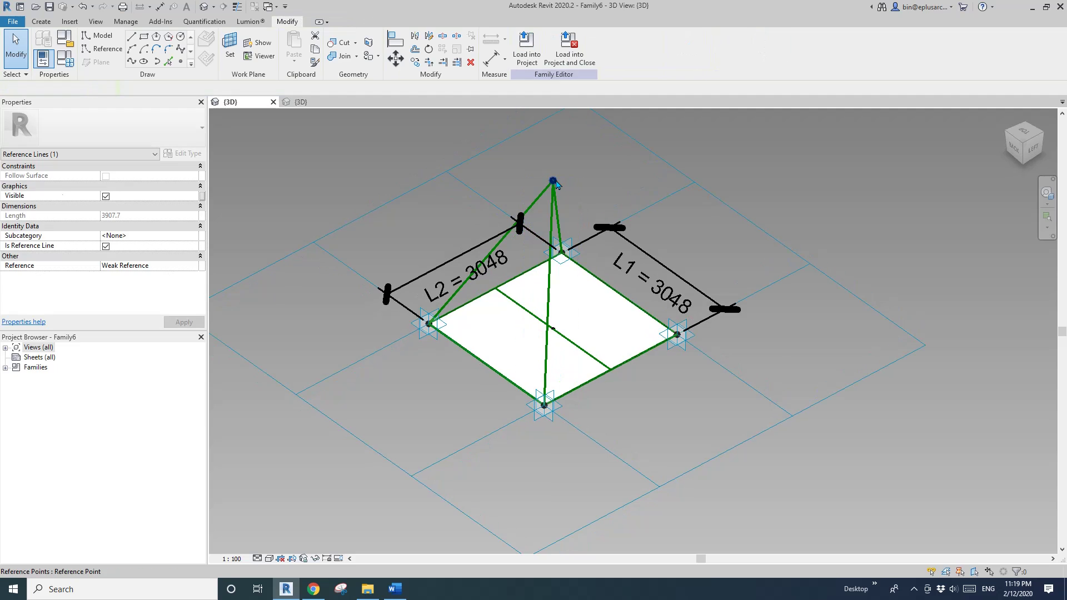
Create a reference line from the apex point to the last unconnected corner, at the far end of the L1 dimension
click(553, 182)
ctrl+click(677, 334)
click(132, 60)
click(105, 256)
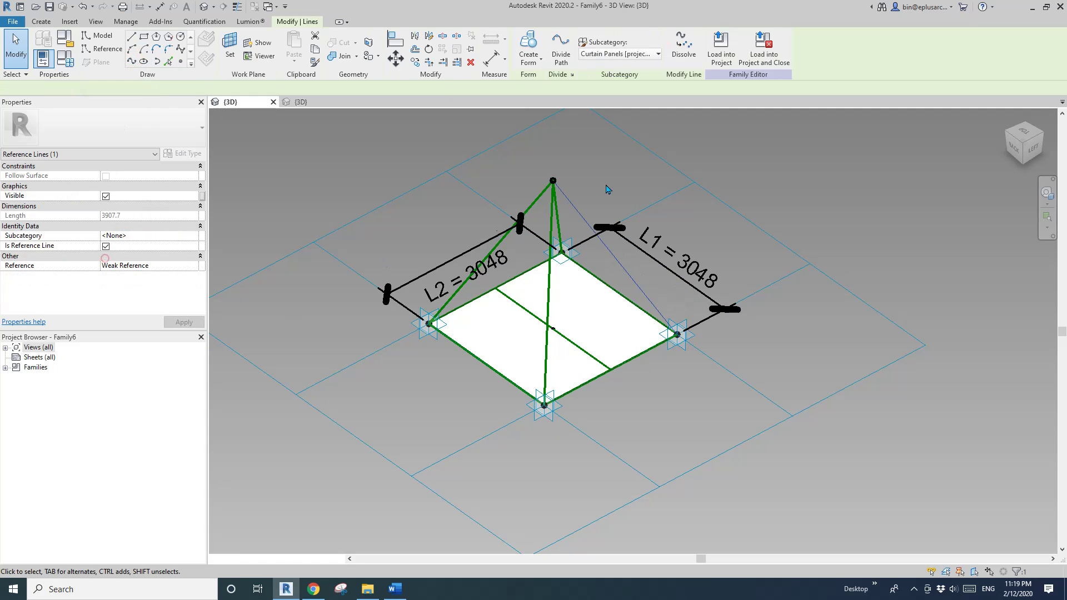
key(Escape)
Create a planar triangular form from two sloping reference lines and the base edge opposite the L2 dimension
click(618, 268)
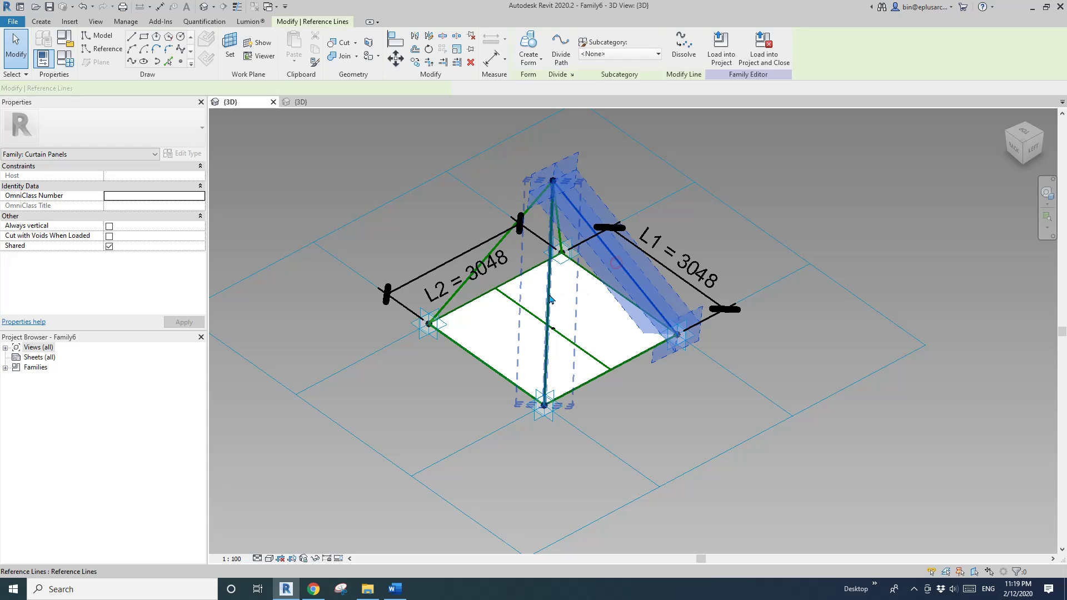
ctrl+click(549, 297)
ctrl+click(636, 364)
middle_drag(648, 281, 629, 337)
click(537, 46)
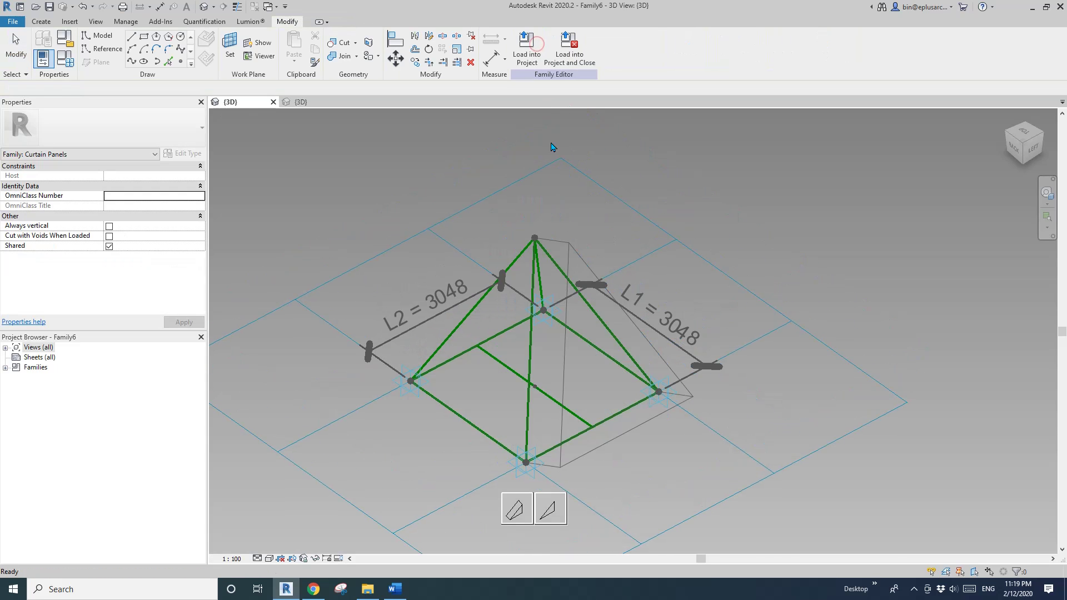
click(551, 500)
shift+middle_drag(550, 417, 679, 415)
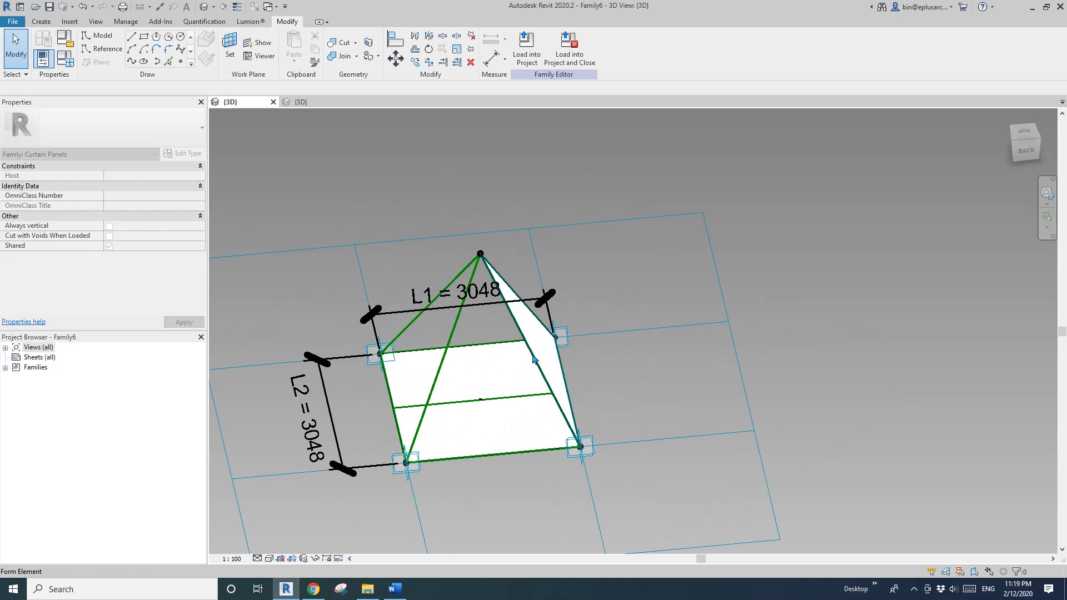
Create the planar triangular face between the apex and the base edge opposite the L1 dimension
click(493, 364)
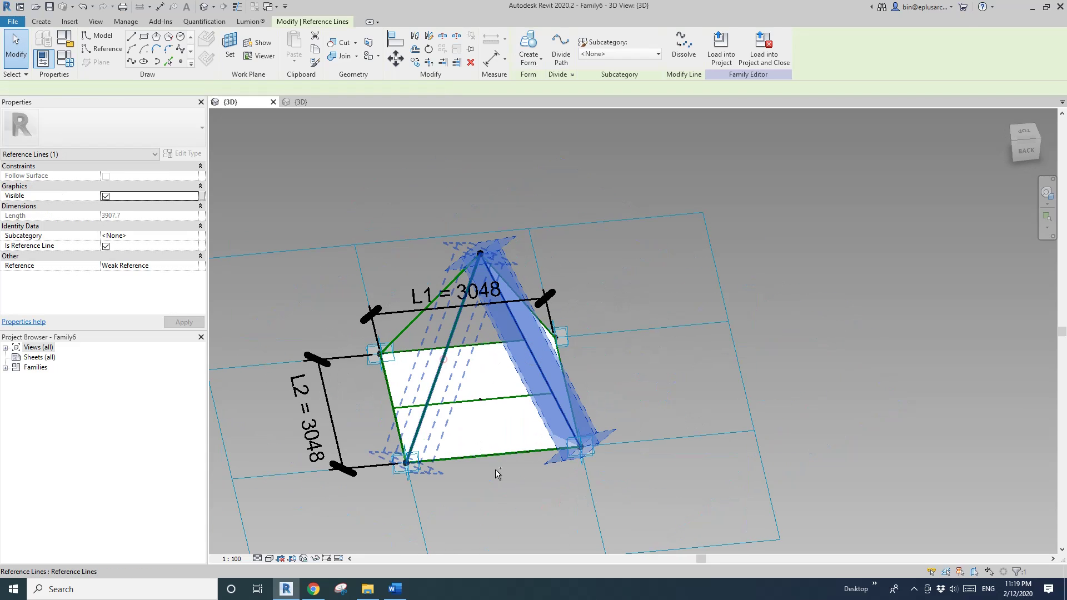
ctrl+click(444, 359)
ctrl+click(490, 454)
click(528, 48)
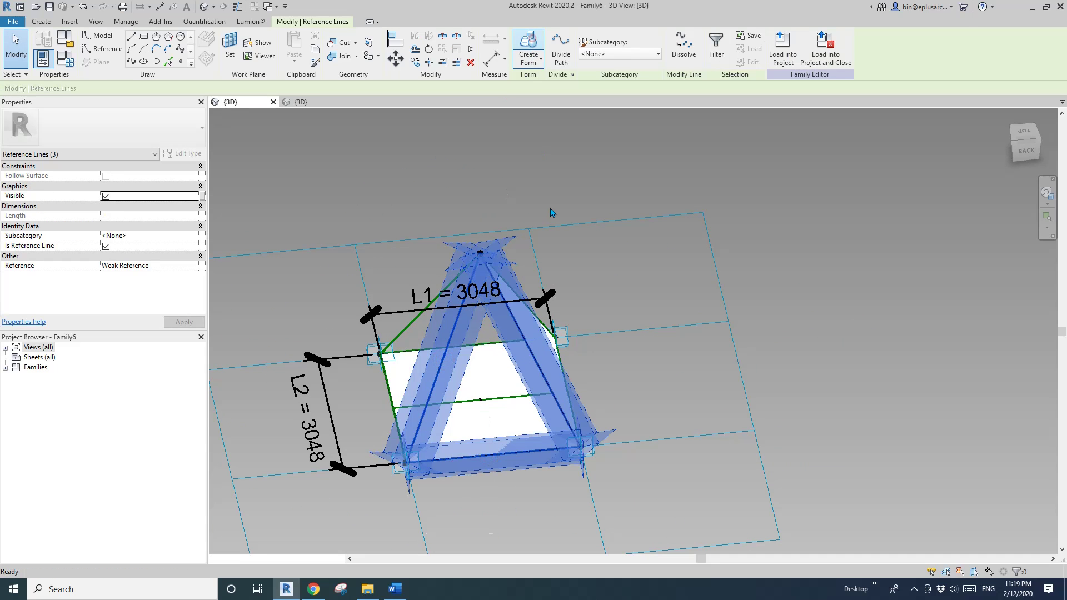
click(477, 516)
shift+middle_drag(470, 417, 575, 334)
Create the planar triangular face between the apex and the base edge carrying the L2 dimension
click(557, 349)
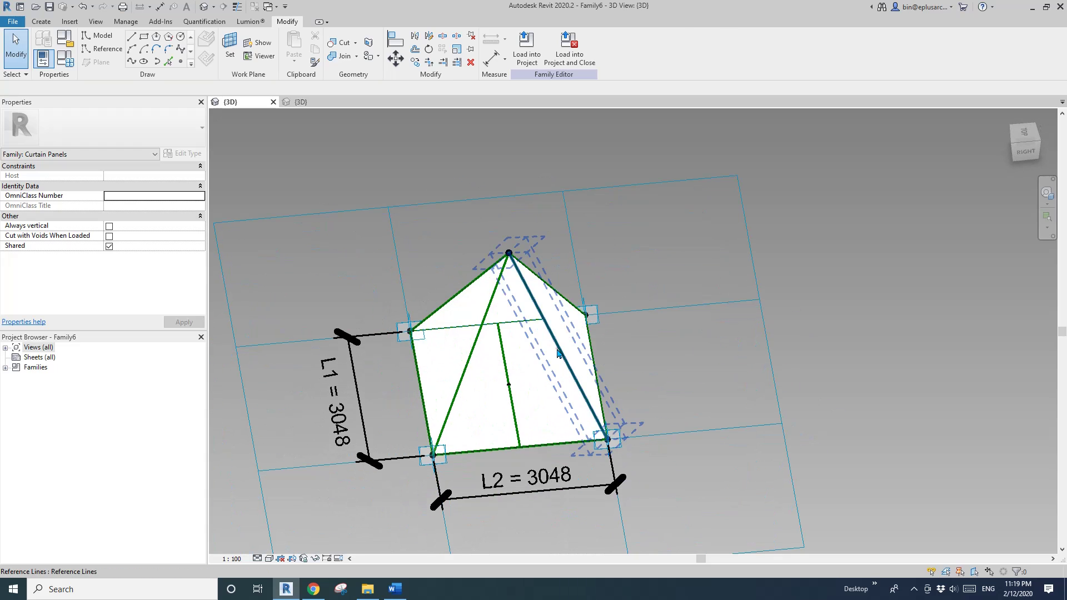
ctrl+click(473, 351)
ctrl+click(499, 450)
click(527, 47)
click(503, 512)
shift+middle_drag(519, 309, 642, 350)
key(Escape)
Close the pyramid with a planar triangular face between the apex and the base edge carrying the L1 dimension
click(601, 341)
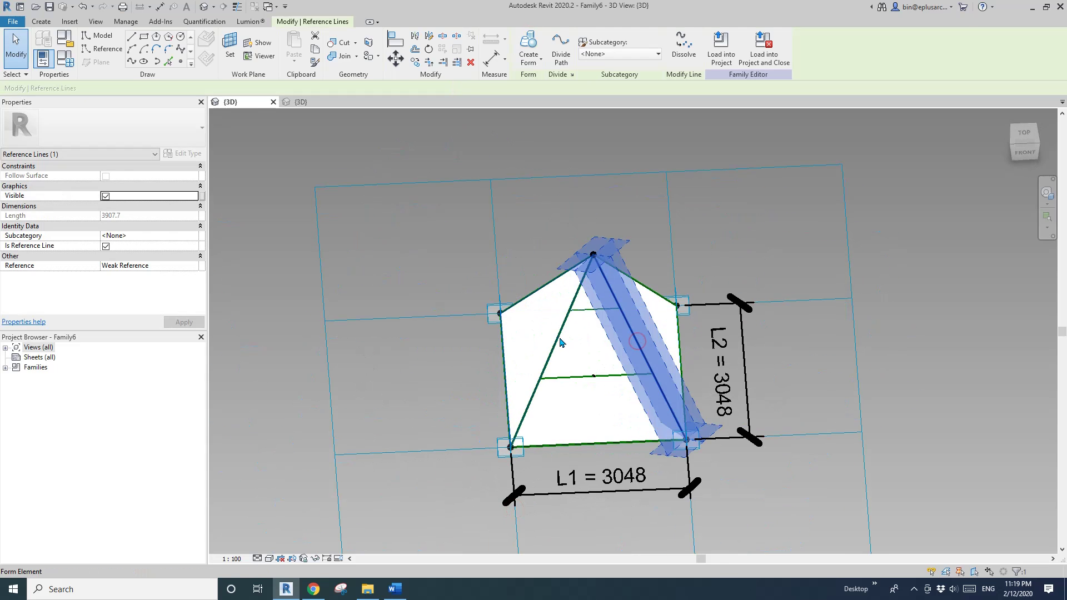
ctrl+click(561, 340)
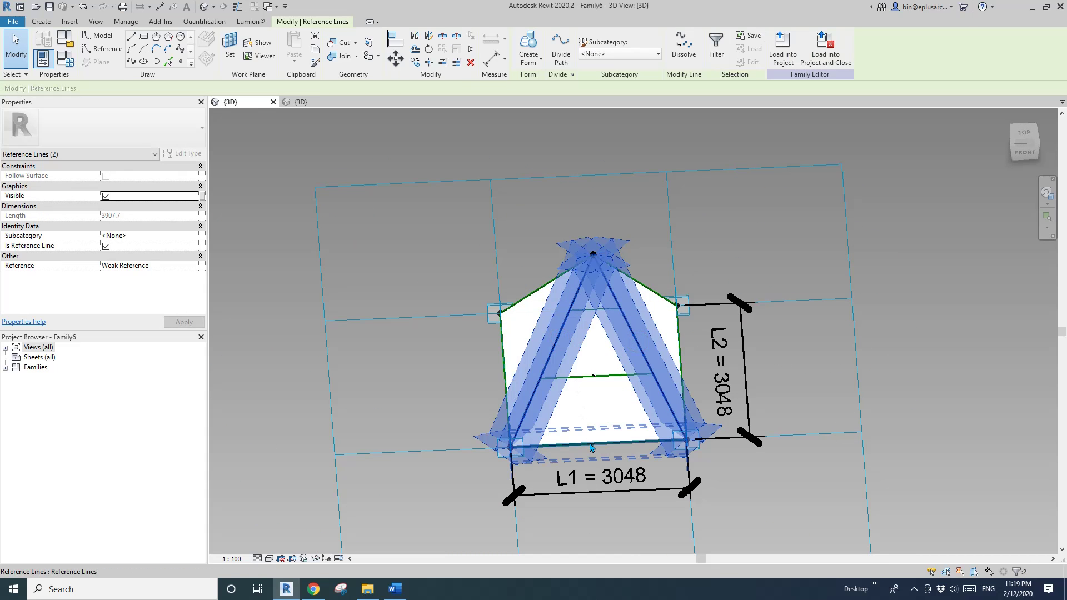
ctrl+click(591, 446)
click(529, 48)
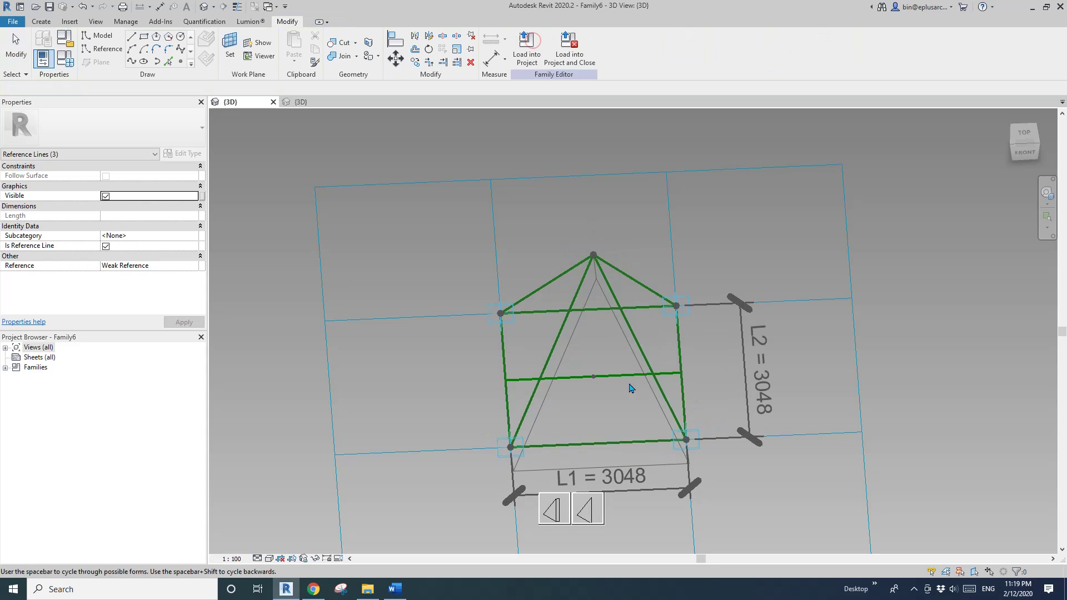
click(593, 509)
scroll(659, 306, down, 3)
shift+middle_drag(622, 326, 784, 266)
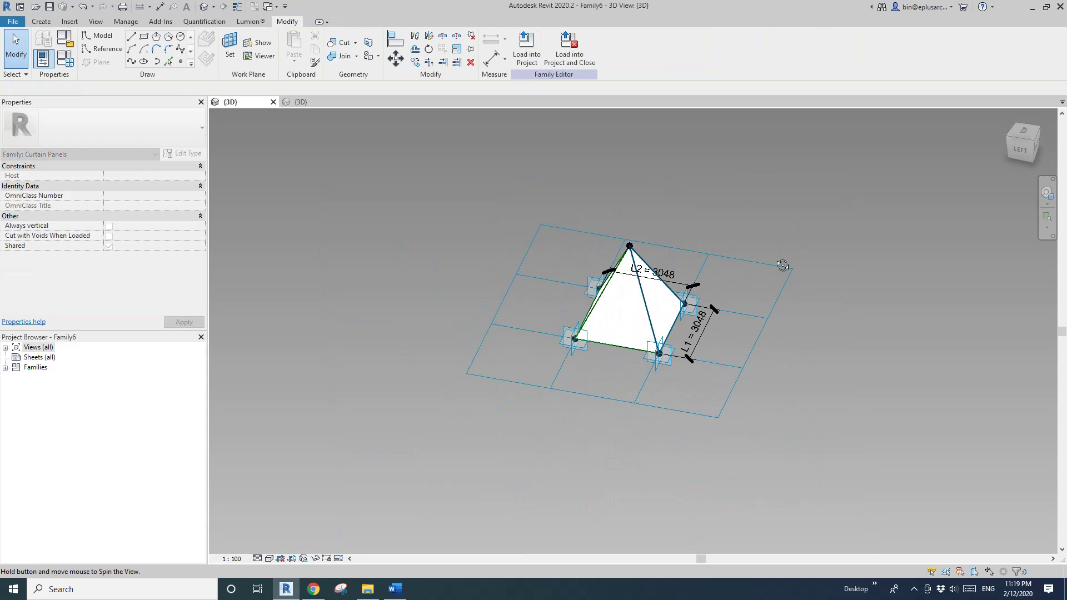
scroll(685, 271, up, 3)
shift+middle_drag(666, 286, 672, 260)
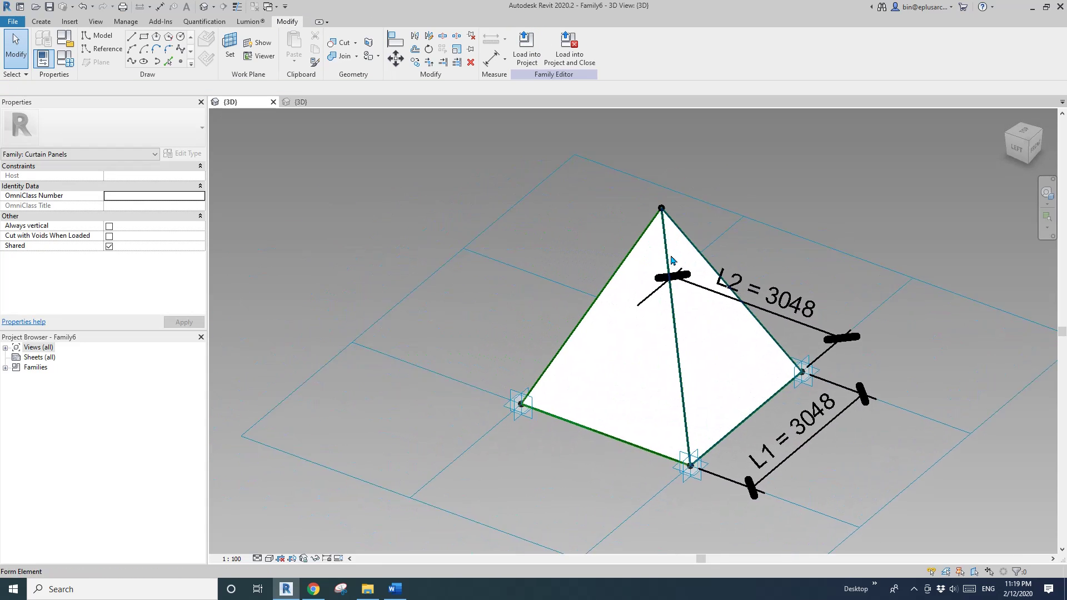
Drive the H parameter with the formula L1*2 in the family types and apply it
click(64, 65)
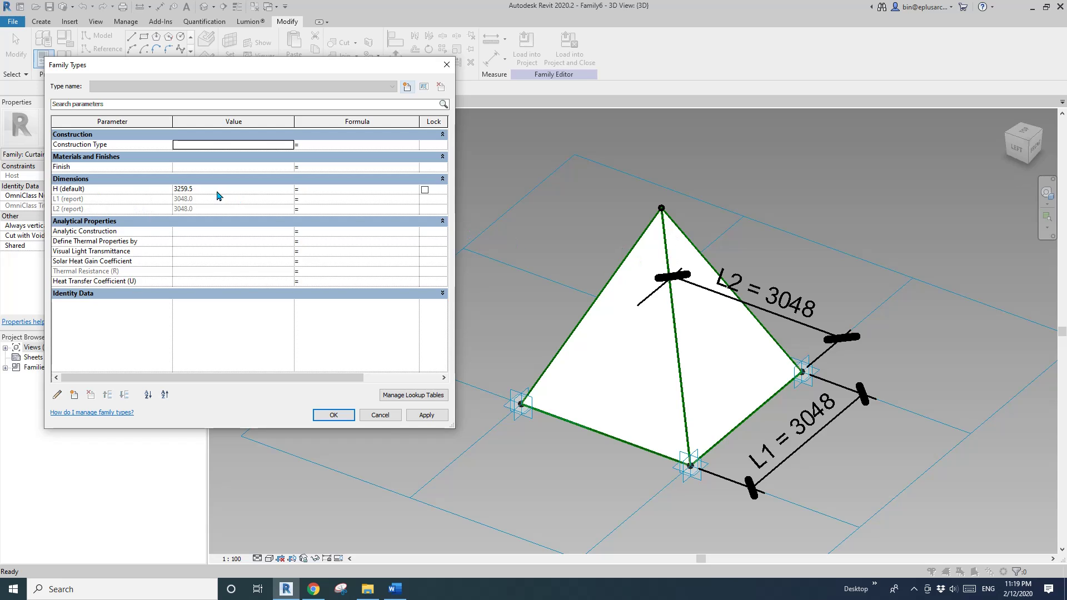
click(326, 190)
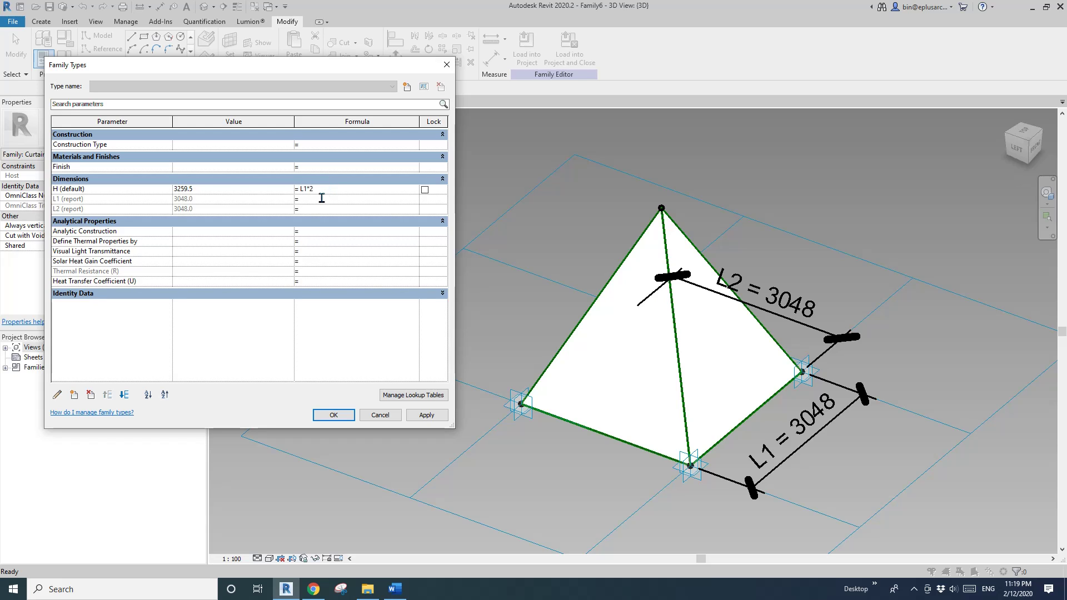
click(426, 415)
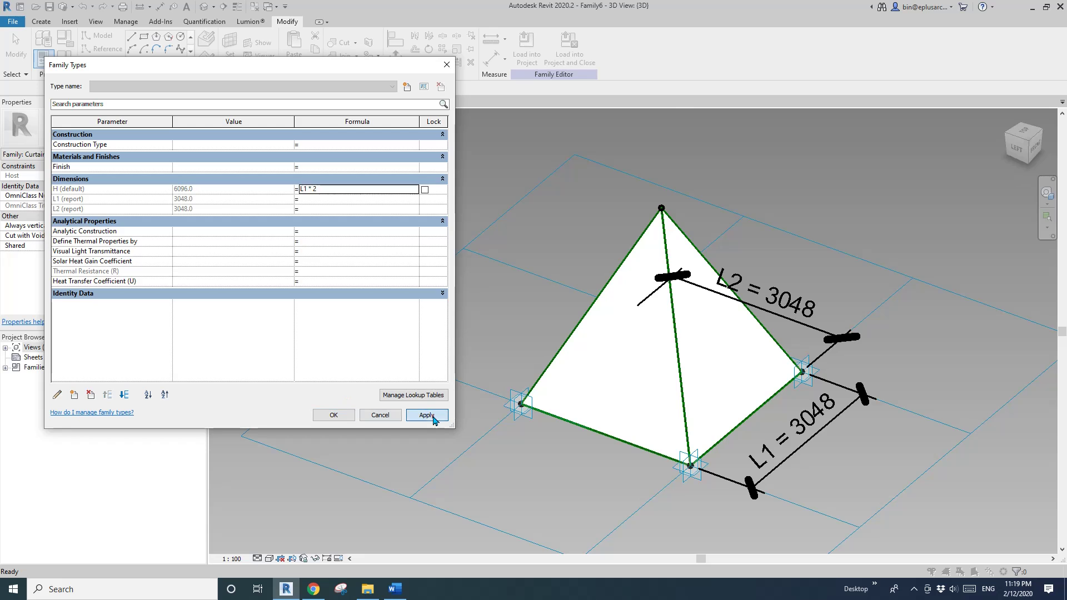
click(349, 413)
Try a horizontal spacing of 1500 for the tile pattern grid to test the height formula, and undo it
scroll(571, 412, down, 4)
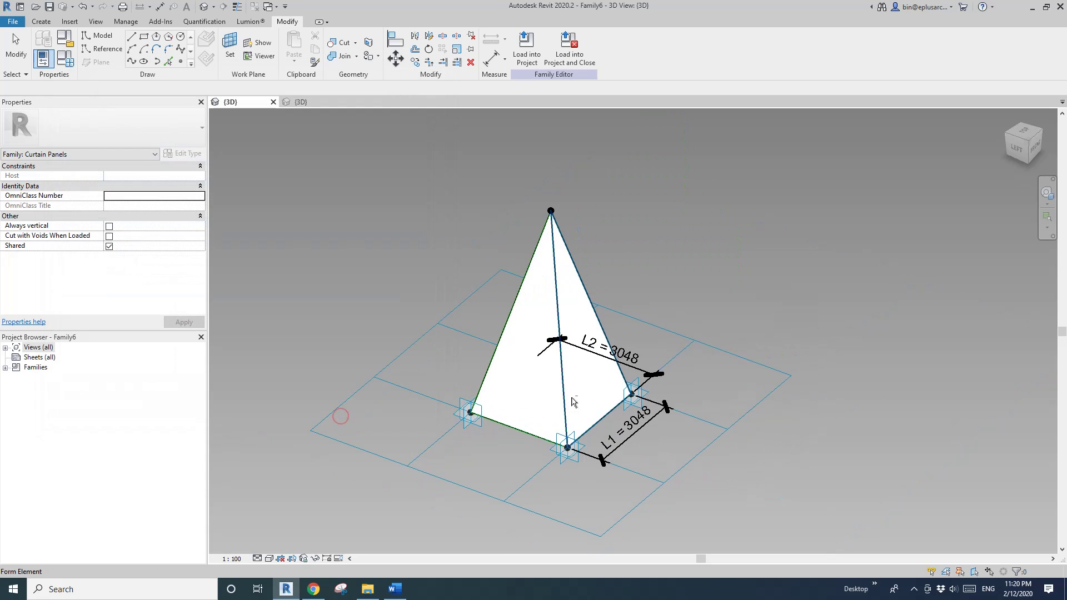
middle_drag(571, 464, 591, 387)
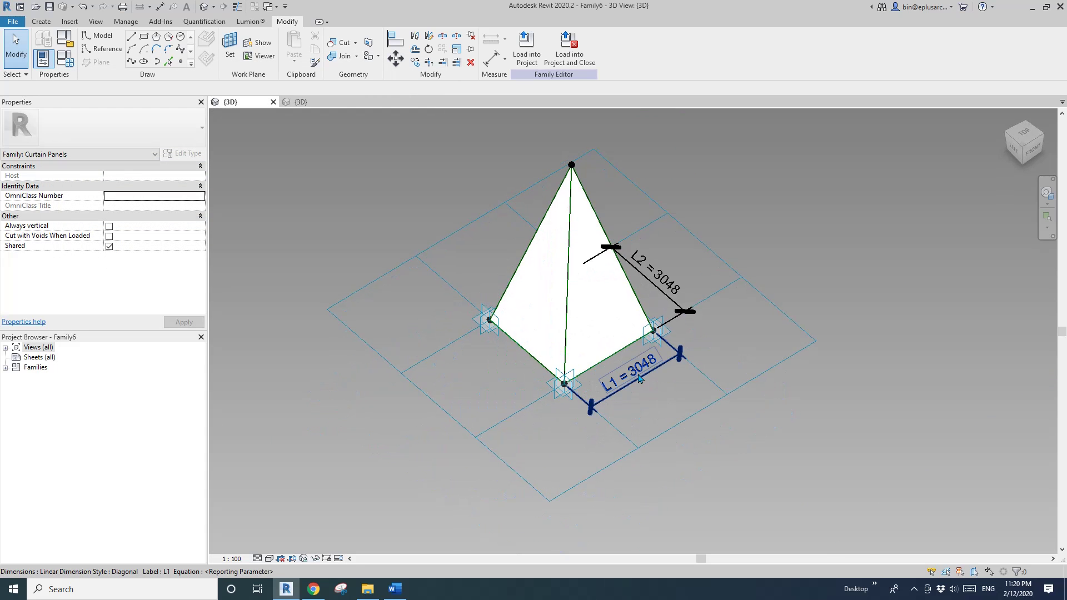
shift+middle_drag(647, 413, 700, 399)
click(742, 373)
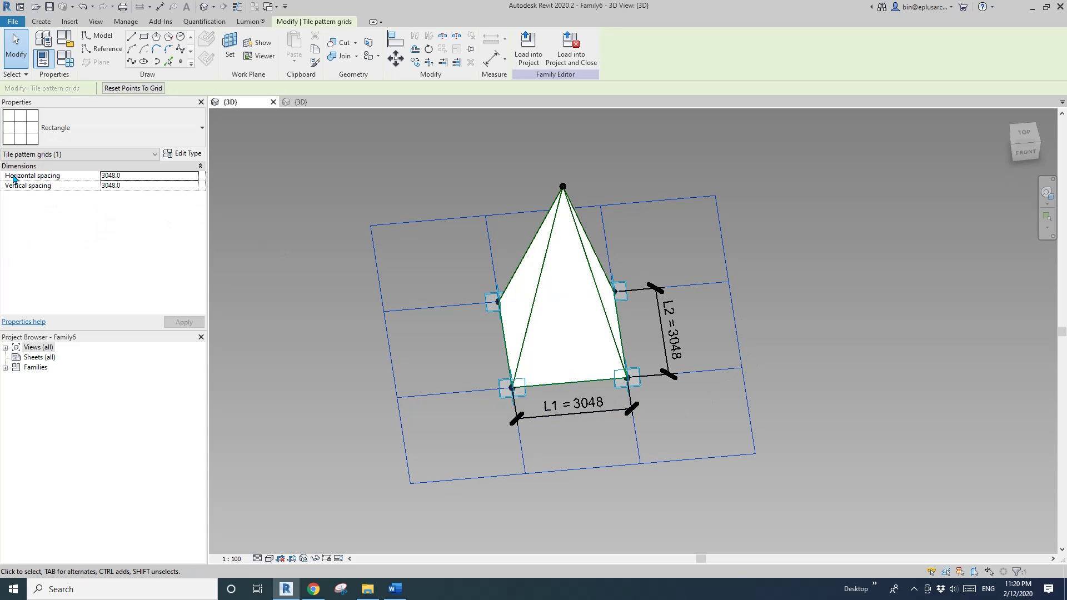
click(141, 177)
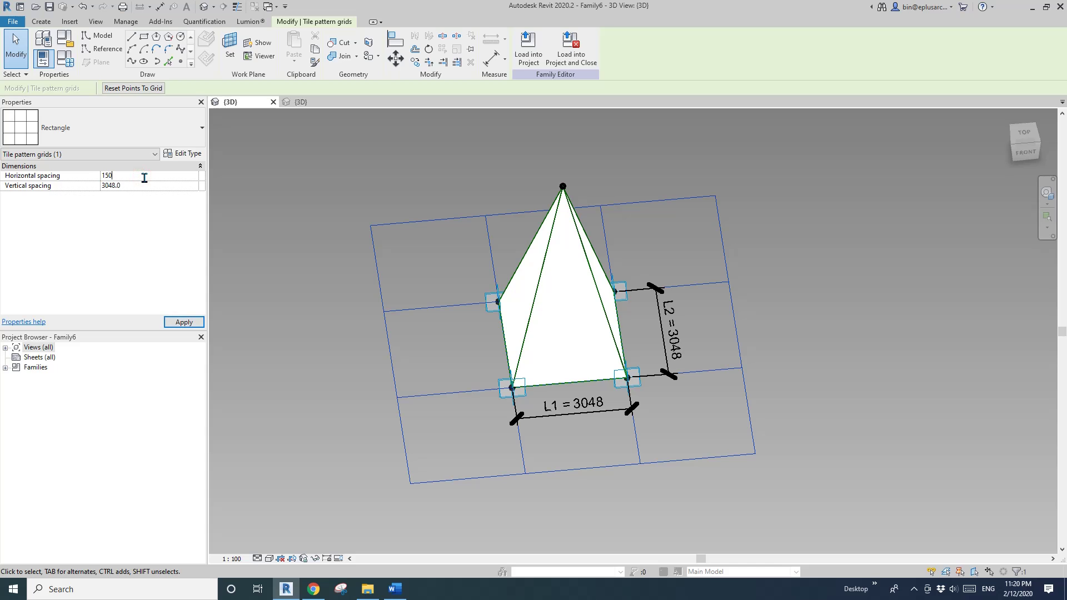
text(1500)
click(189, 323)
shift+middle_drag(534, 233, 422, 361)
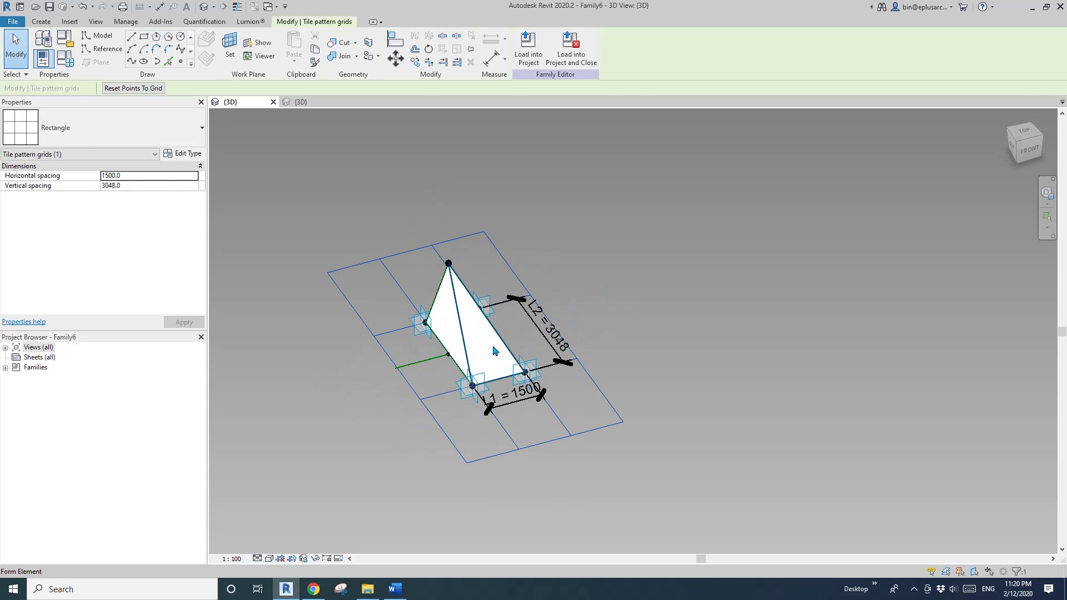
key(ctrl+z)
key(ctrl+z)
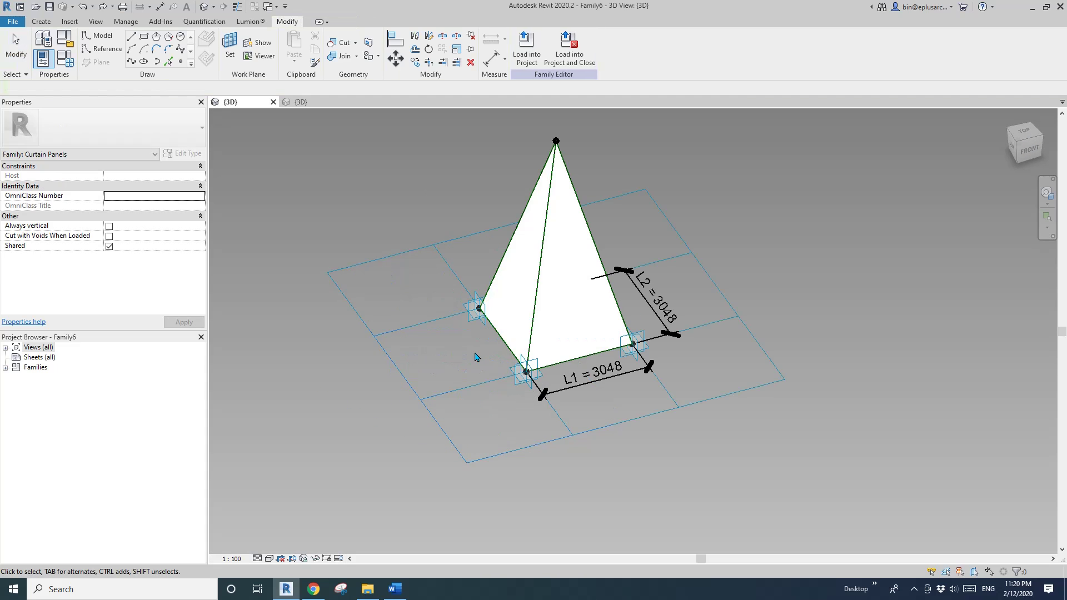
Temporarily hide front pyramid faces to examine the central reference line across the base, and restore the hidden faces
click(511, 293)
key(h)
key(h)
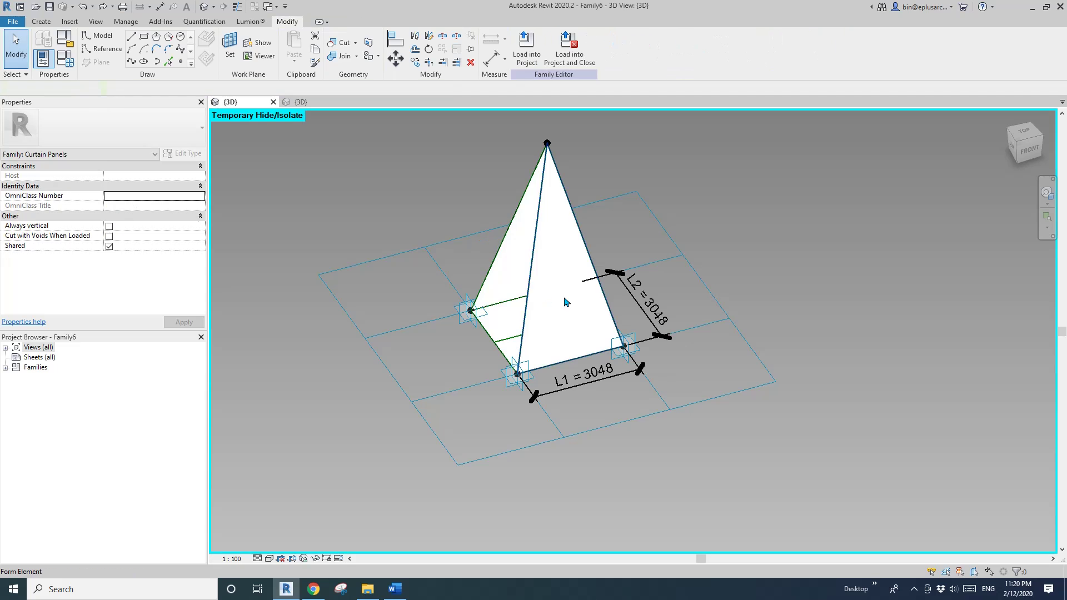
click(566, 300)
scroll(544, 333, up, 3)
click(494, 349)
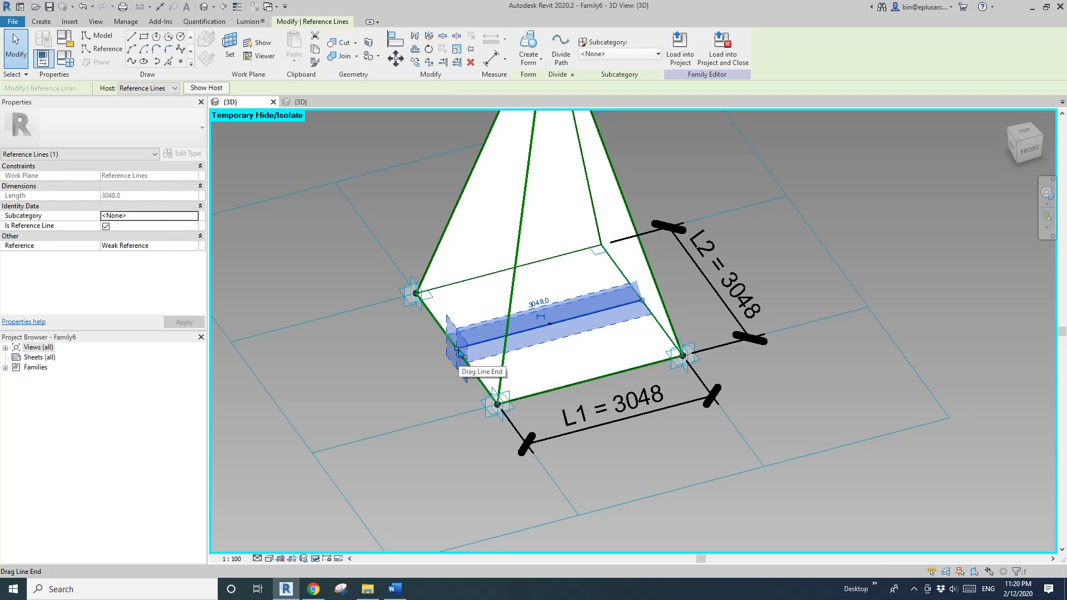
scroll(477, 325, down, 2)
key(h)
key(r)
scroll(555, 290, down, 1)
middle_drag(559, 280, 609, 333)
scroll(542, 336, up, 1)
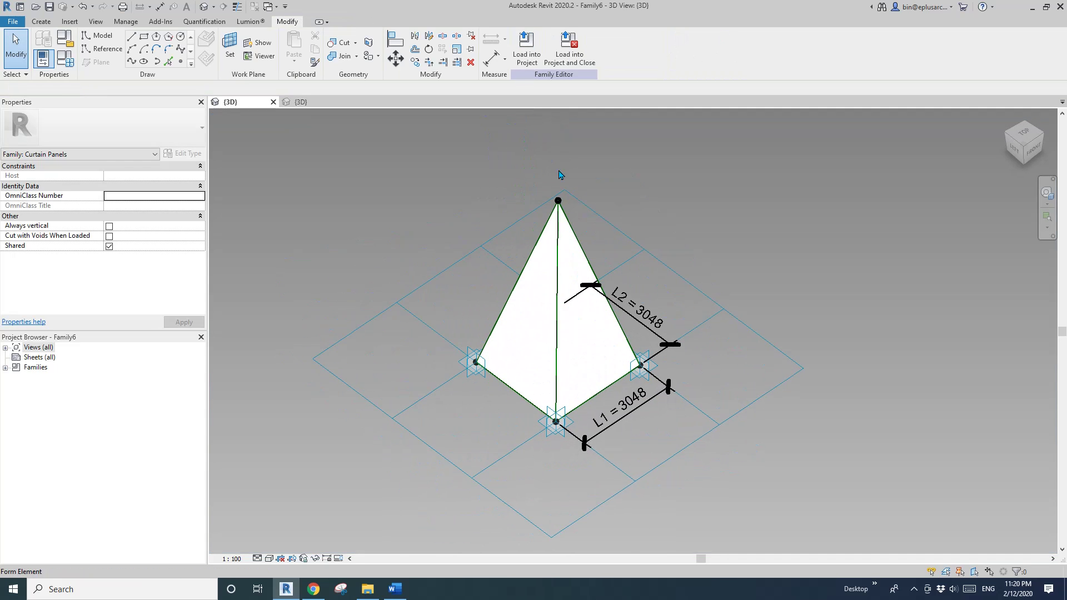
click(559, 201)
middle_drag(560, 203, 601, 205)
middle_drag(673, 336, 666, 364)
scroll(664, 351, down, 1)
click(670, 288)
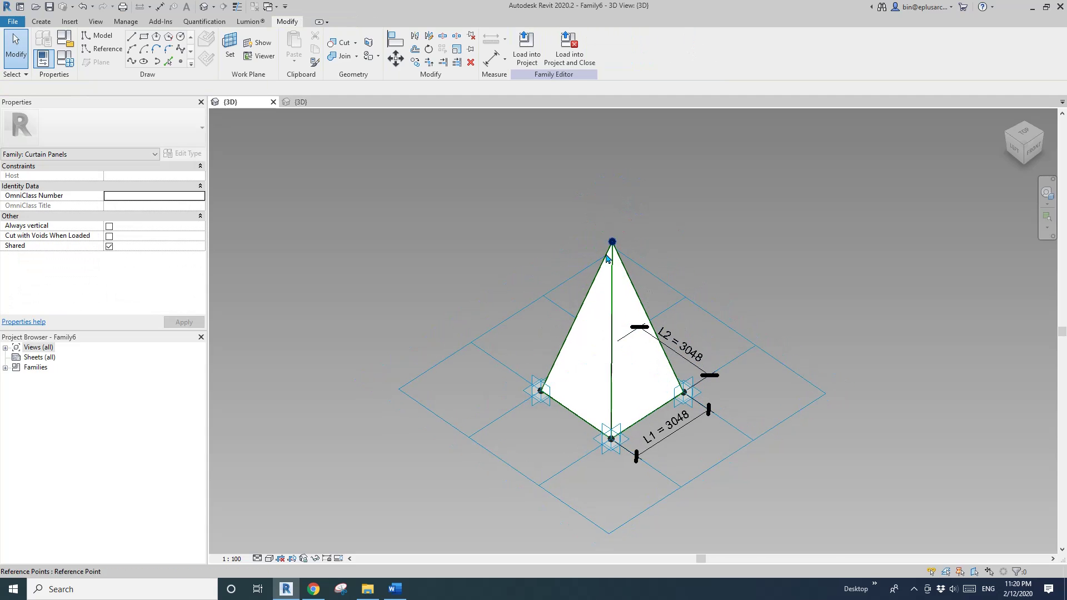
Load the updated pyramid panel family into the curved mass family, overwriting the existing version
middle_drag(589, 350, 611, 368)
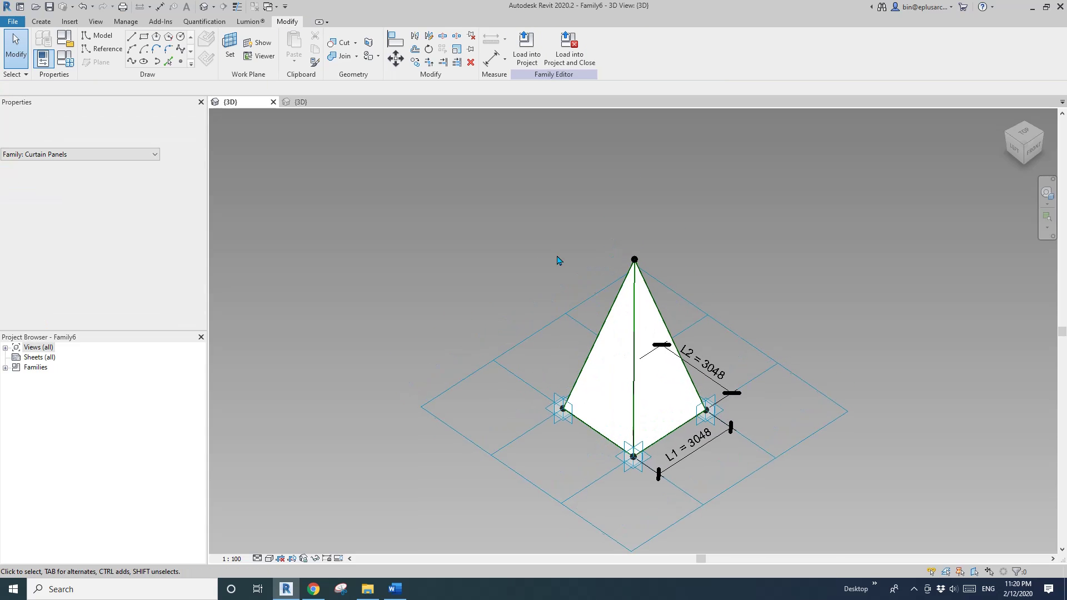
click(319, 104)
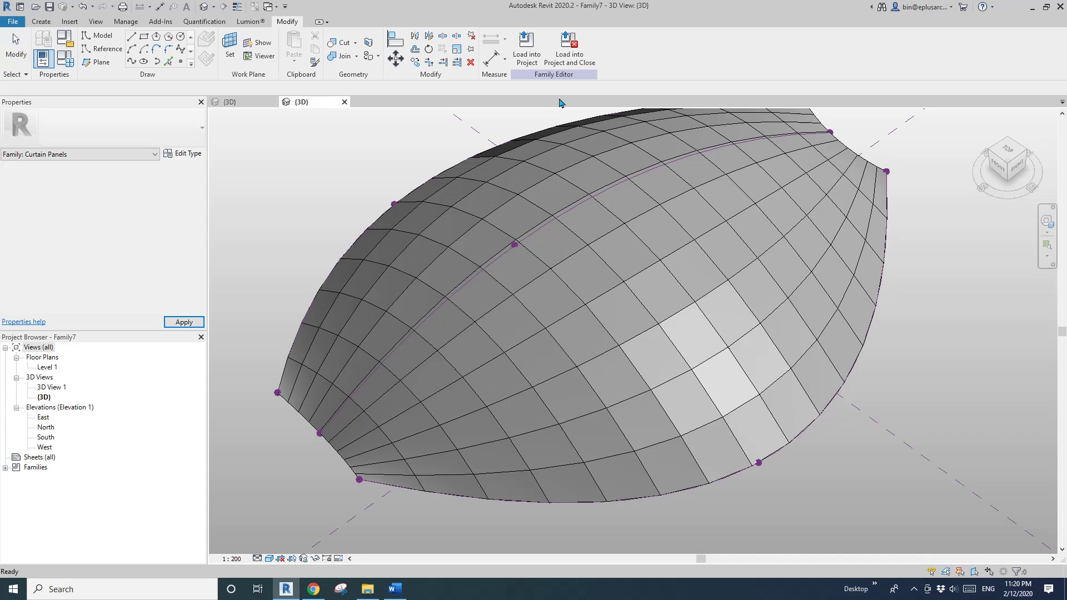
click(245, 103)
click(527, 49)
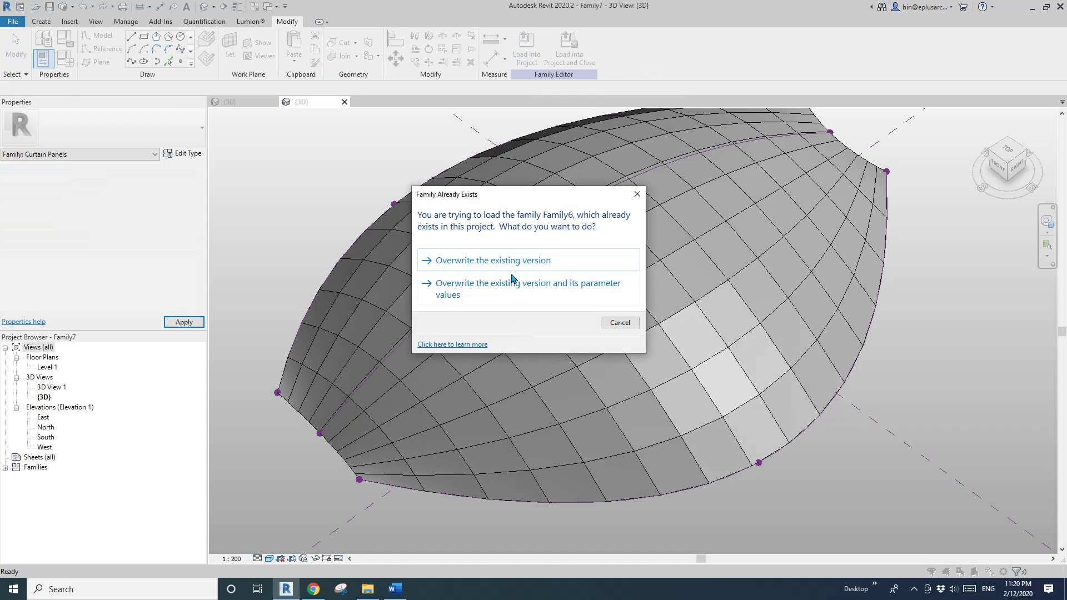
click(512, 262)
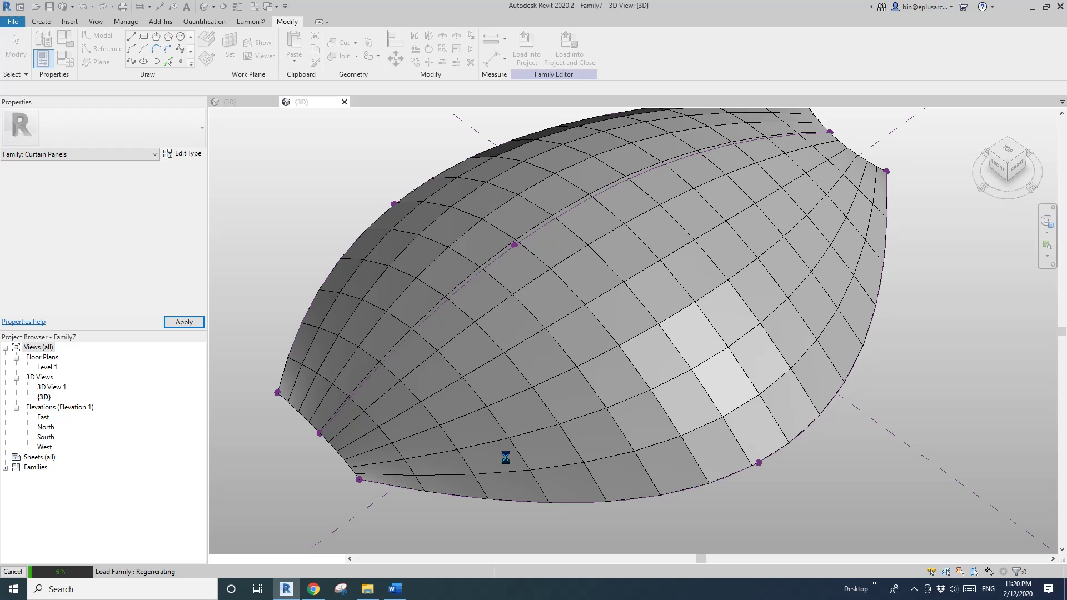
Turn on Component Flip for the divided surface so its pyramid panels switch sides
shift+middle_drag(489, 447, 508, 311)
click(508, 310)
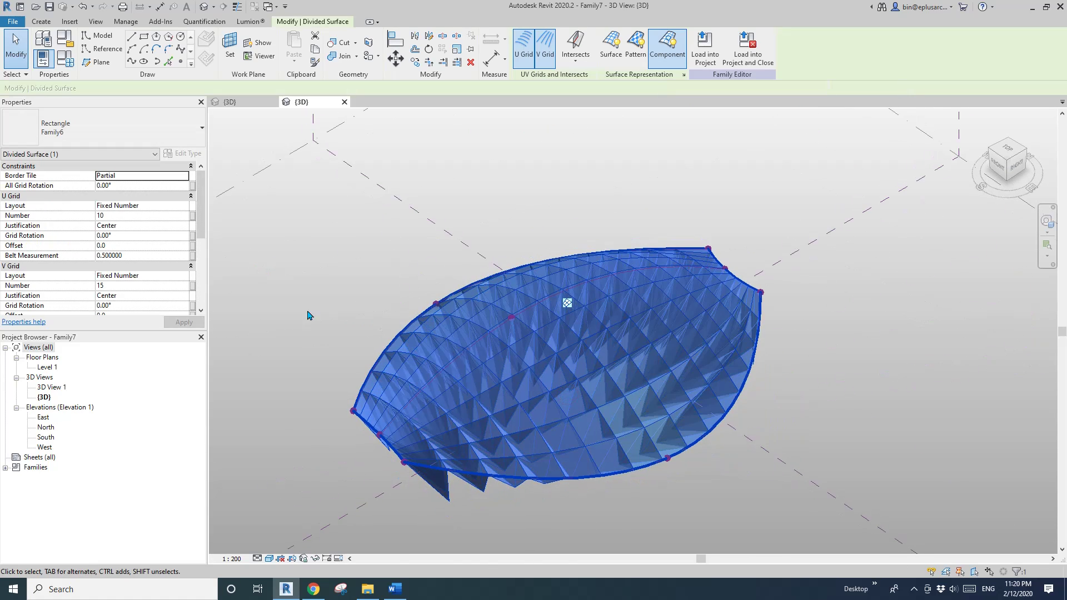
click(201, 277)
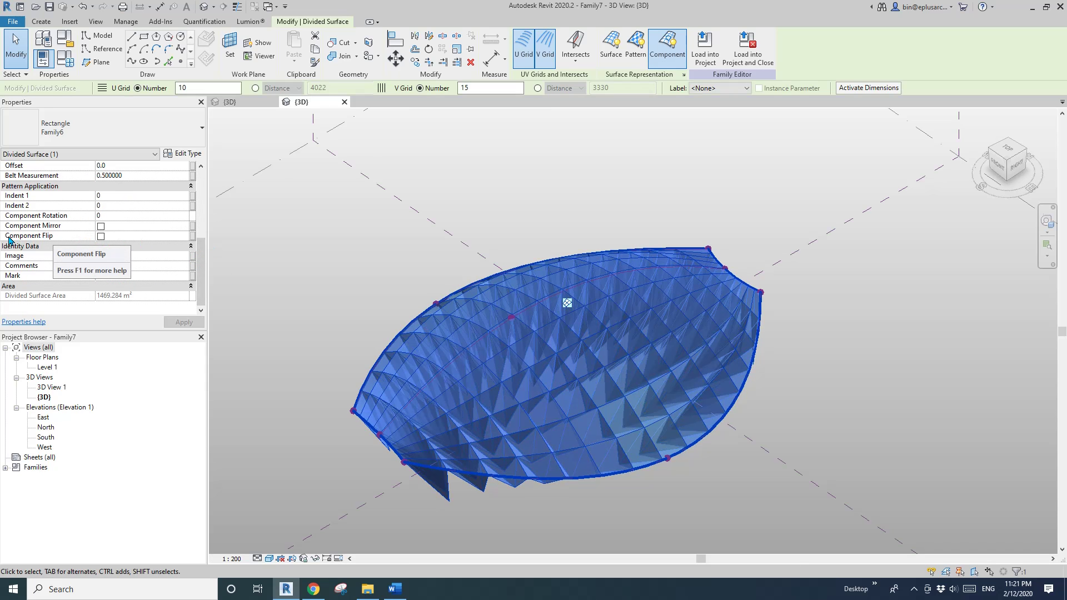
click(101, 236)
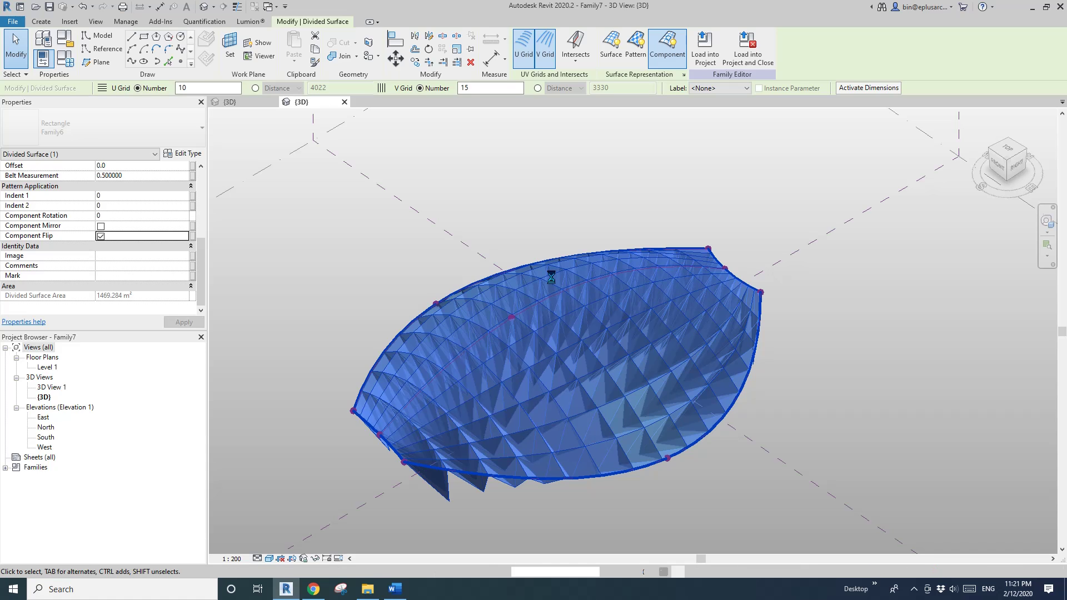
key(Escape)
Compare the H, L1 and L2 dimensions of a panel near the surface's narrow end and one further inward
shift+middle_drag(676, 349, 524, 340)
scroll(454, 373, up, 2)
shift+middle_drag(454, 361, 485, 372)
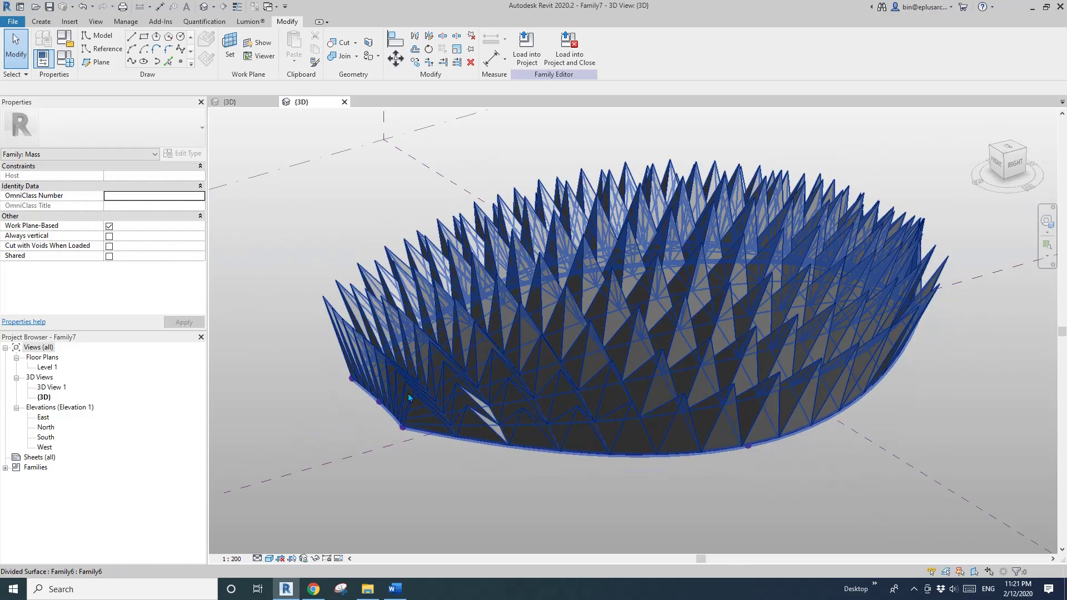
scroll(405, 396, up, 3)
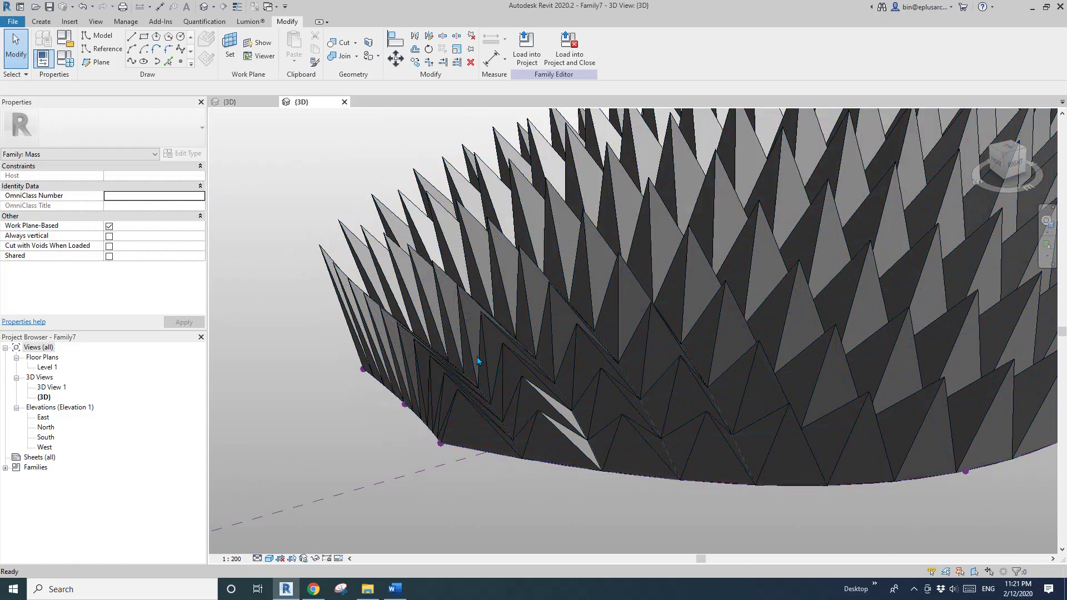
click(442, 371)
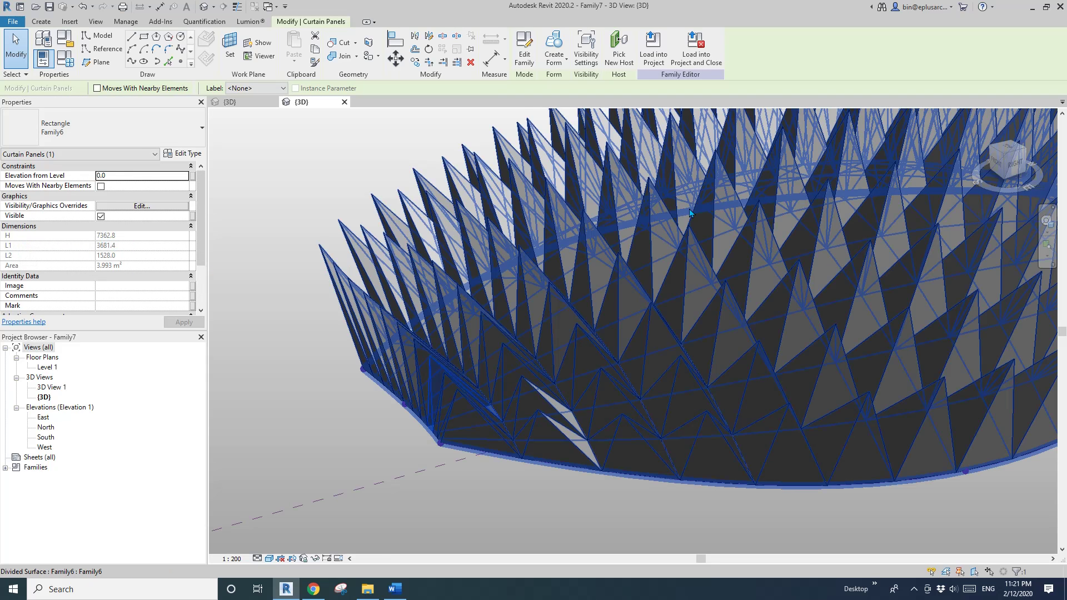
click(657, 223)
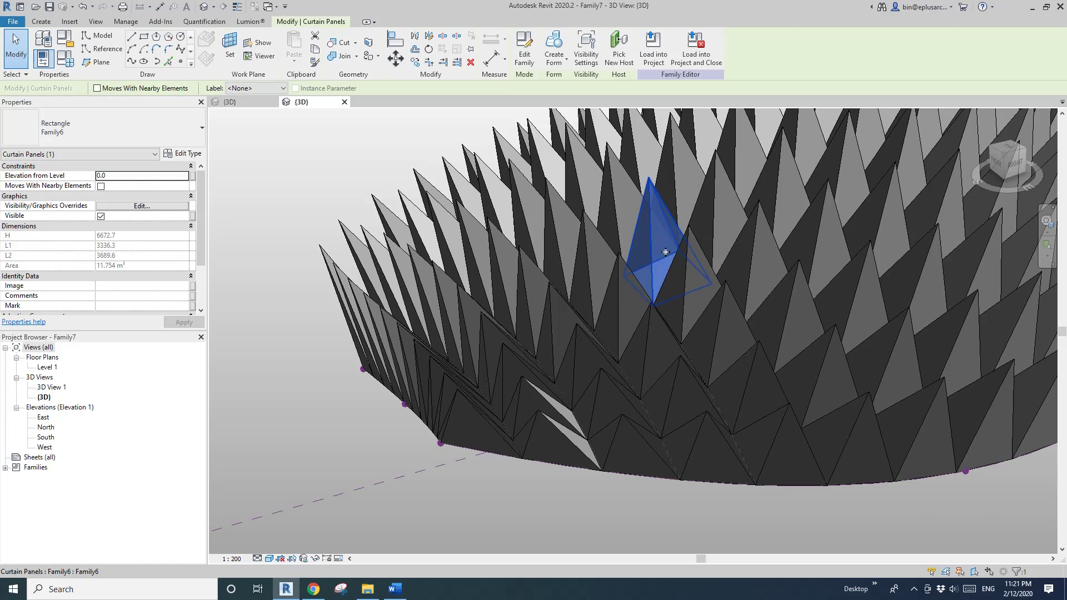
scroll(666, 251, up, 1)
key(Escape)
Examine the flipped pyramids across the whole curved surface from several angles
scroll(561, 322, down, 5)
shift+middle_drag(582, 328, 533, 250)
shift+middle_drag(889, 339, 911, 456)
shift+middle_drag(759, 356, 721, 261)
click(610, 309)
shift+middle_drag(654, 340, 647, 346)
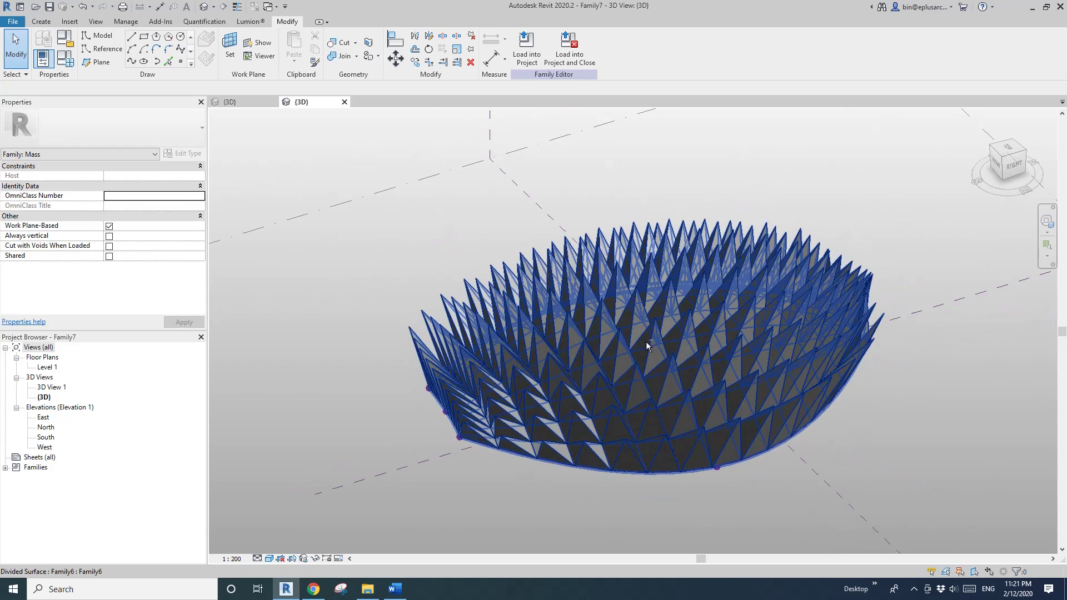
shift+middle_drag(658, 201, 848, 316)
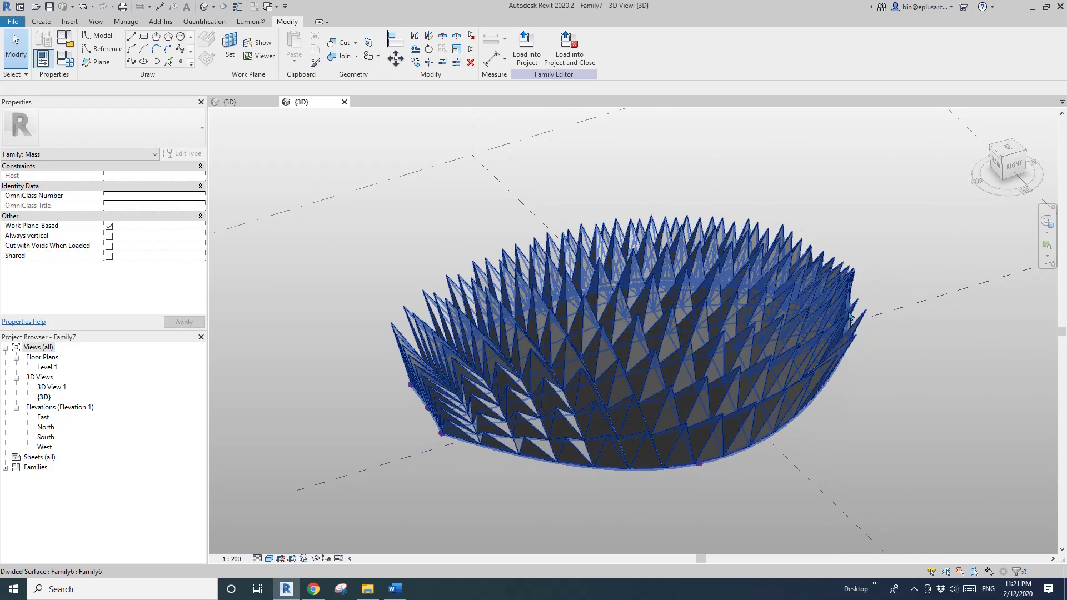
shift+middle_drag(447, 410, 569, 375)
scroll(448, 398, up, 2)
scroll(493, 391, down, 1)
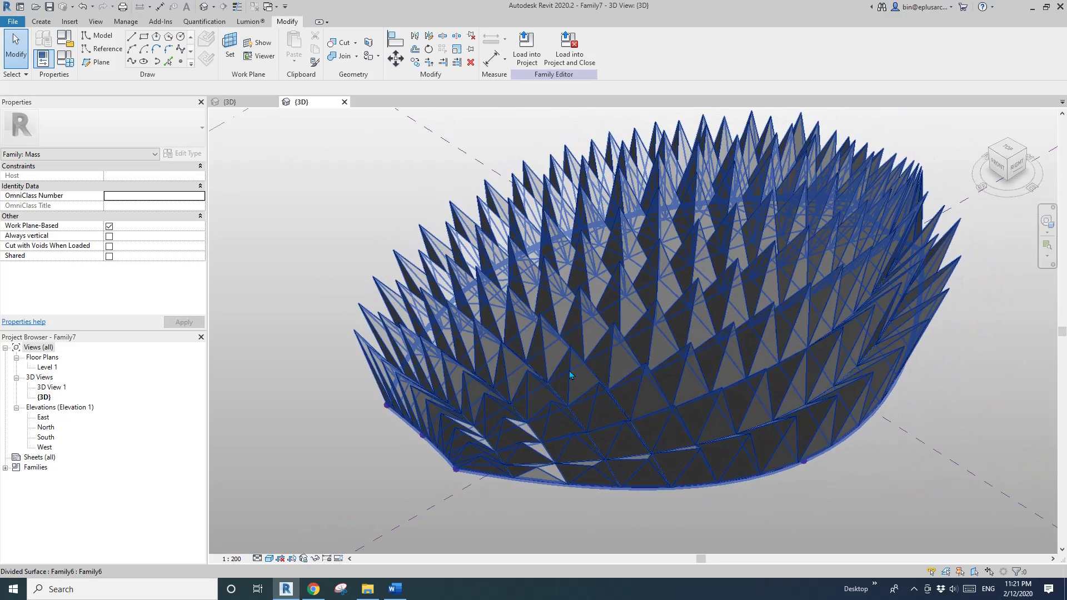
Set the divided surface's All Grid Rotation to 90°
click(574, 355)
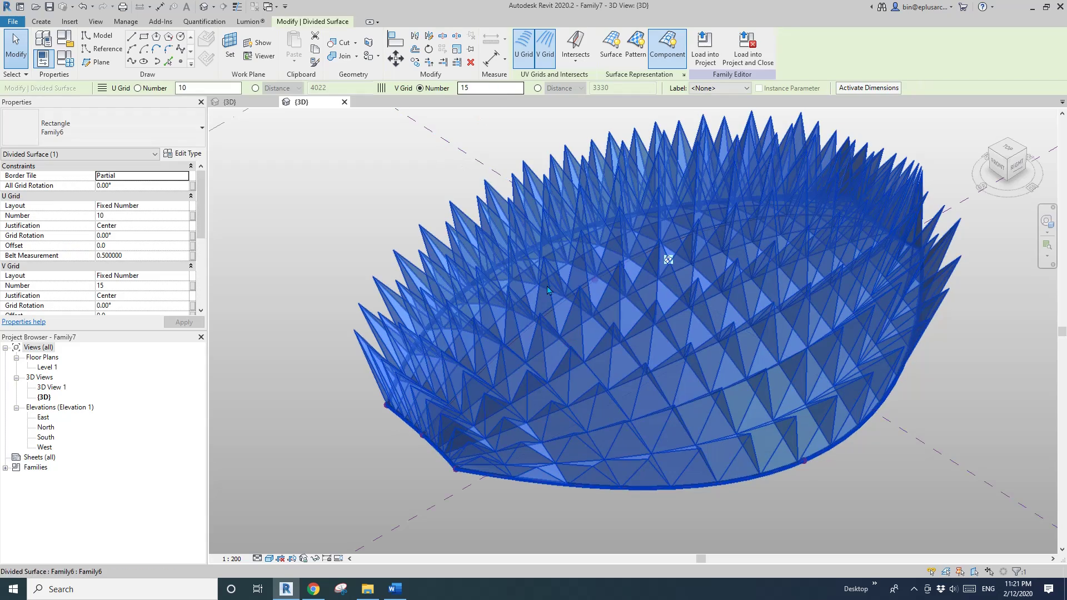
key(Escape)
click(596, 308)
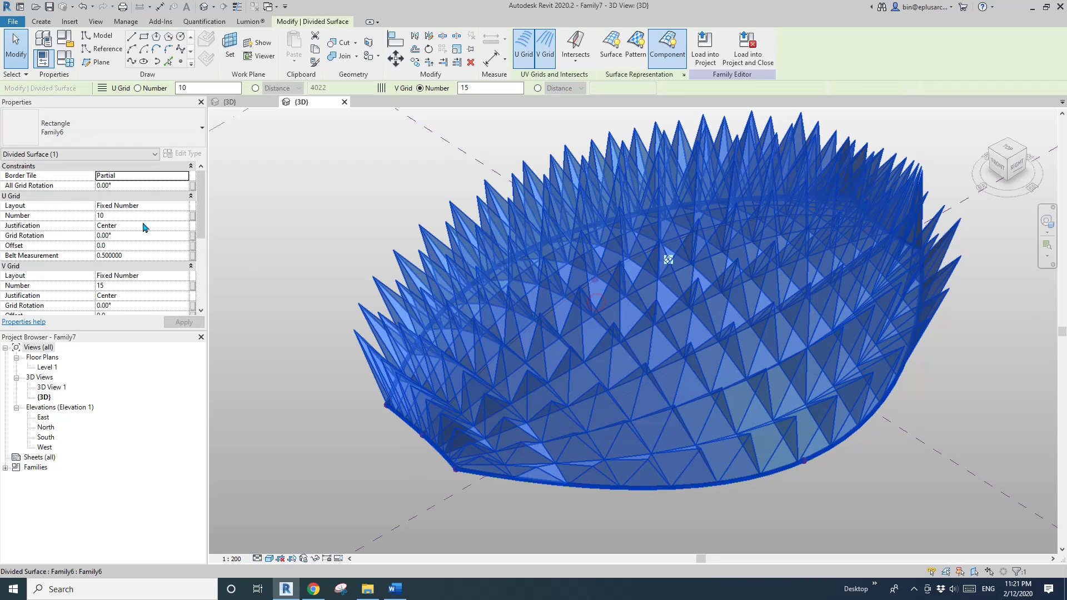
click(125, 189)
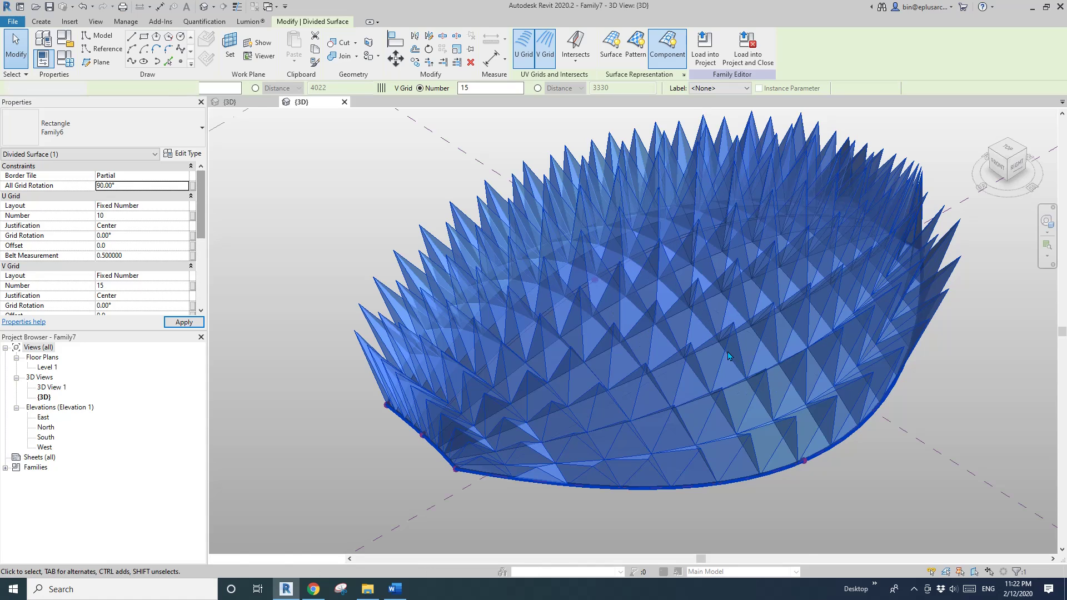
key(Escape)
Check the H, L1 and L2 dimensions of a narrow end panel and a mid-surface panel on the rotated grid
scroll(672, 347, down, 1)
shift+middle_drag(723, 427, 614, 439)
scroll(493, 409, up, 4)
key(Tab)
click(532, 384)
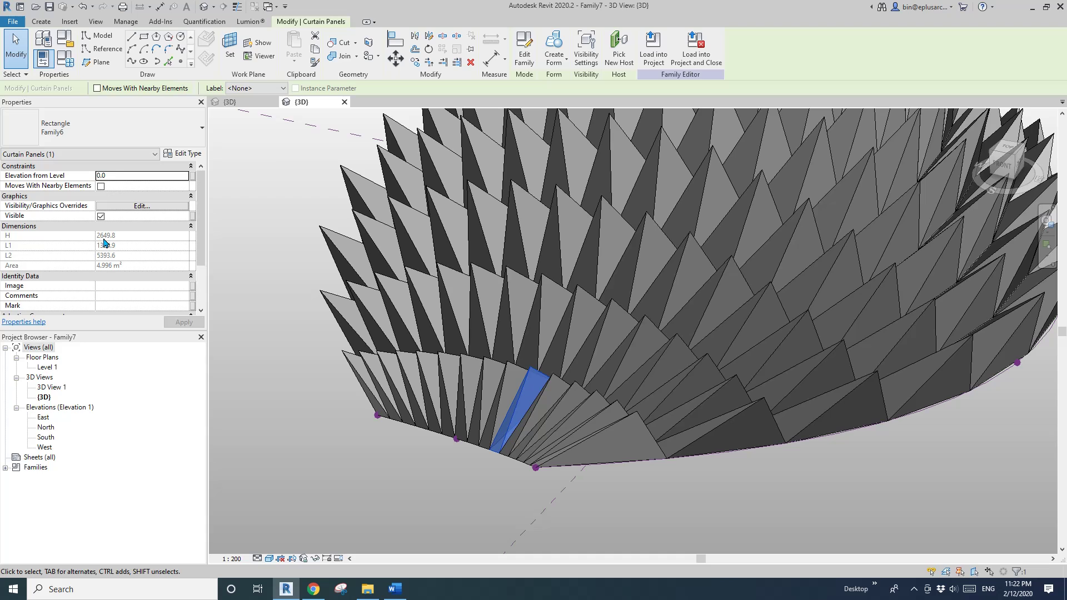
scroll(261, 294, down, 1)
shift+middle_drag(733, 289, 661, 301)
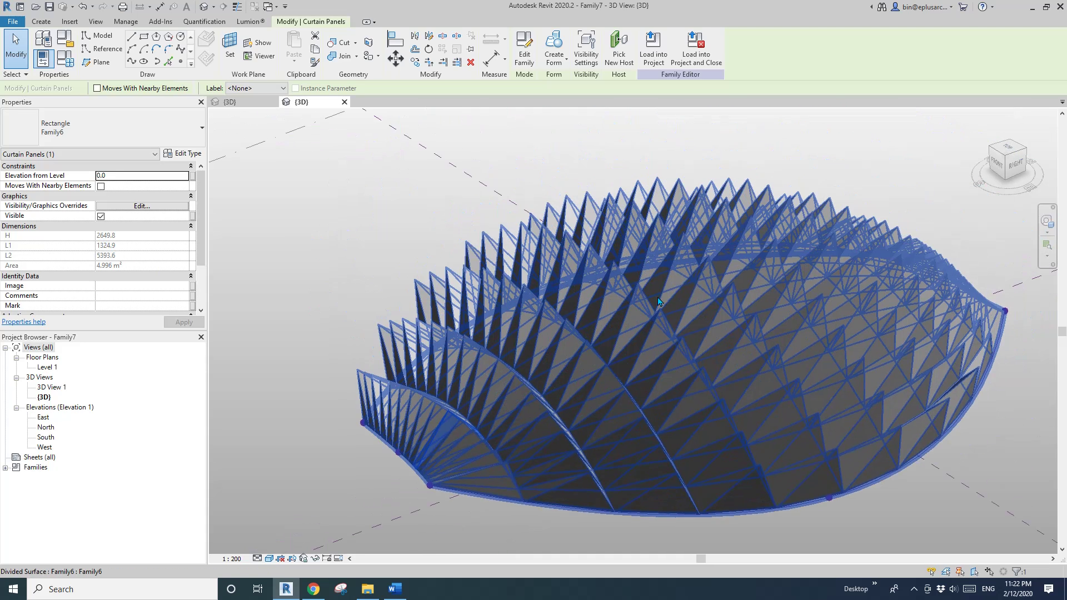
click(687, 268)
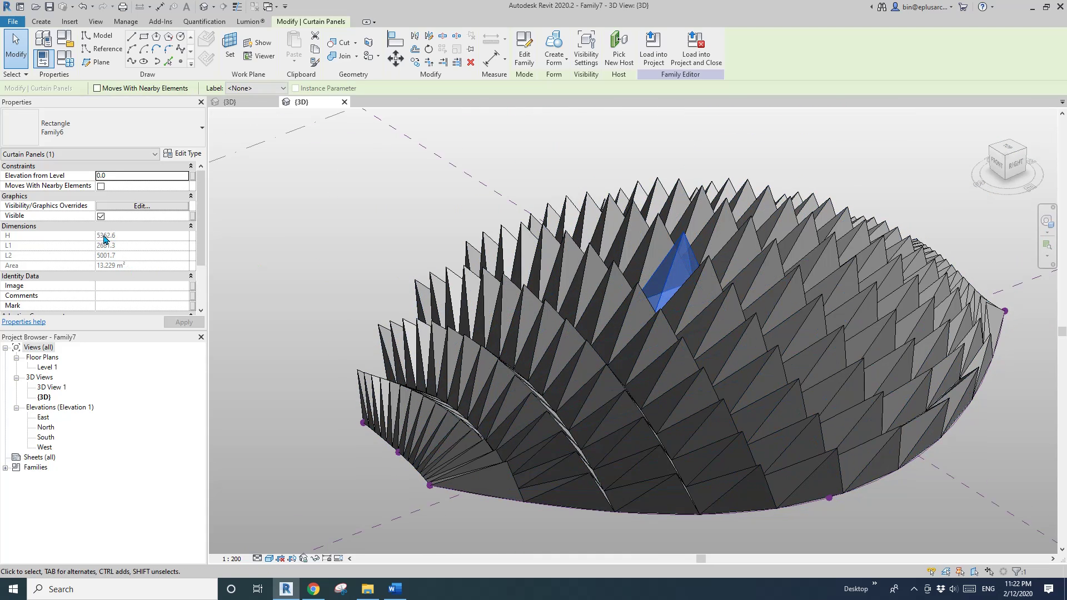
key(Escape)
Examine the rotated pyramid pattern up close at the pointed end and as a whole, and check one panel's H and L1
shift+middle_drag(546, 274, 577, 321)
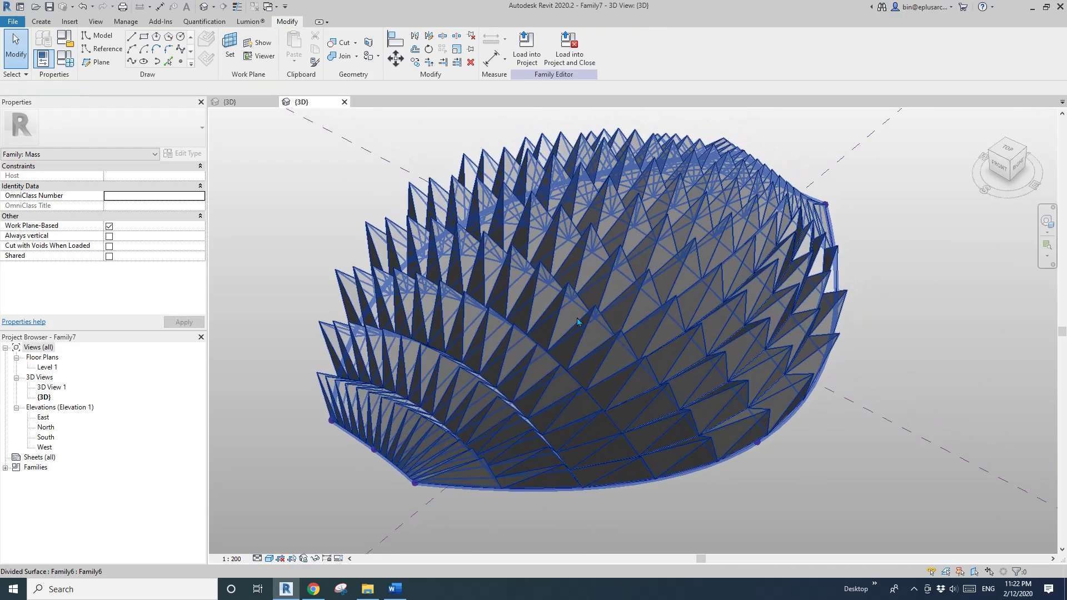
scroll(439, 452, up, 6)
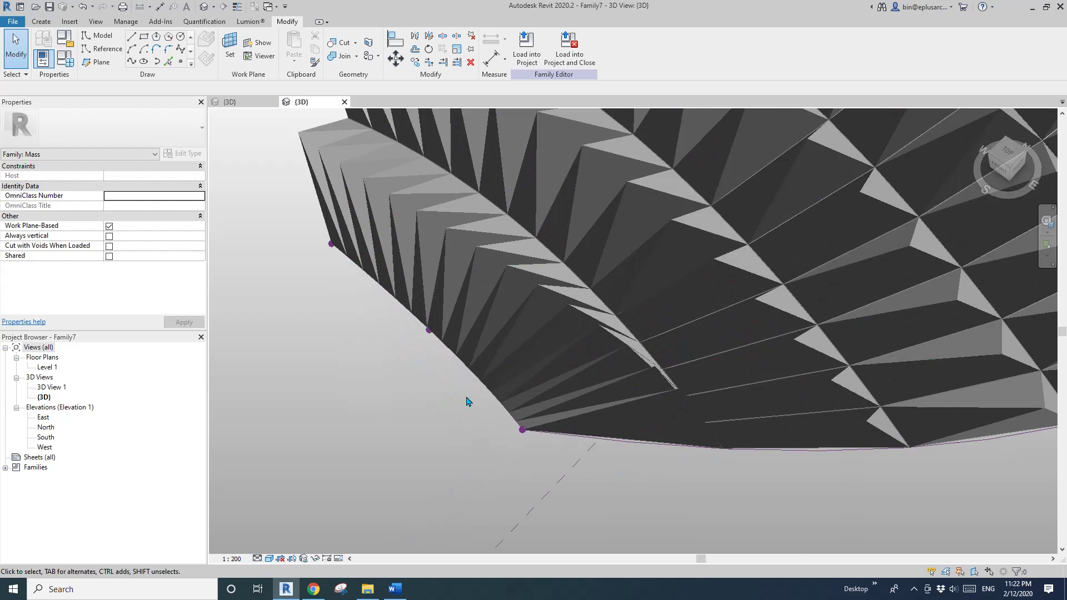
scroll(487, 384, up, 2)
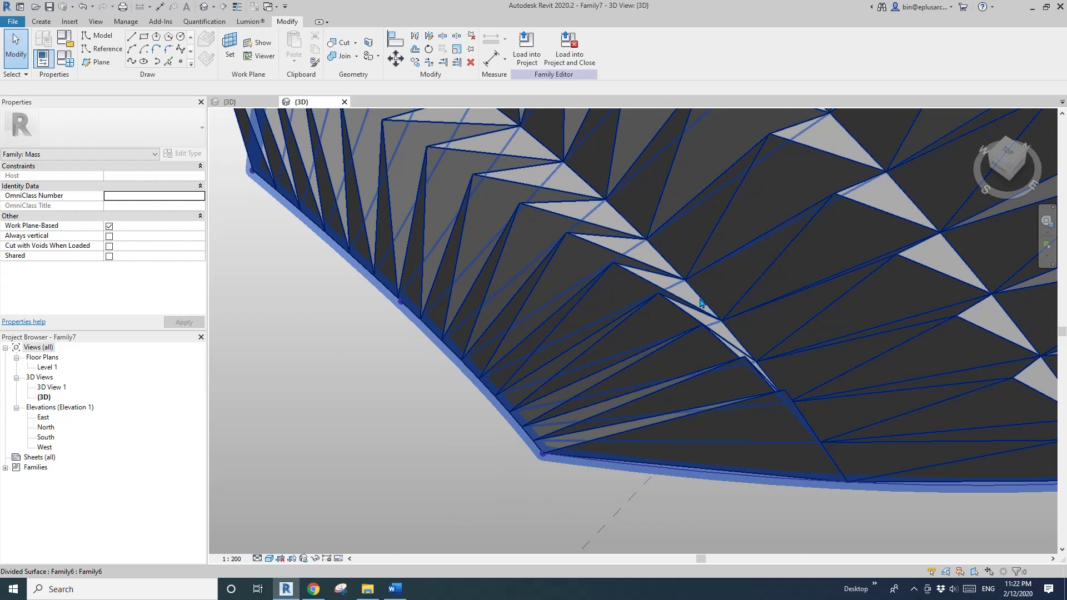
scroll(670, 310, down, 2)
shift+middle_drag(705, 328, 708, 416)
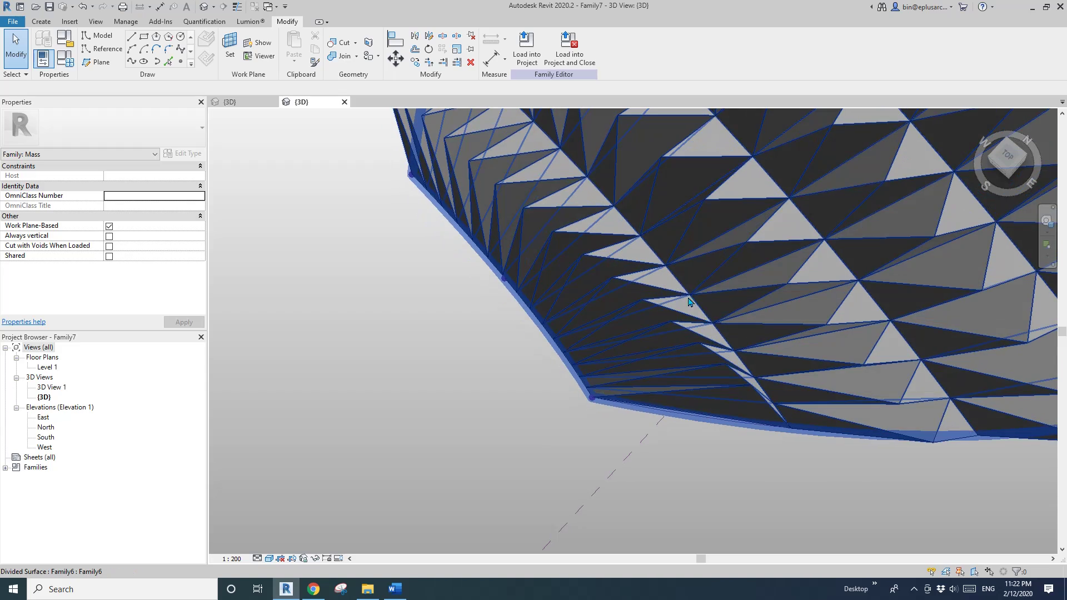
scroll(568, 353, down, 3)
middle_drag(605, 362, 476, 454)
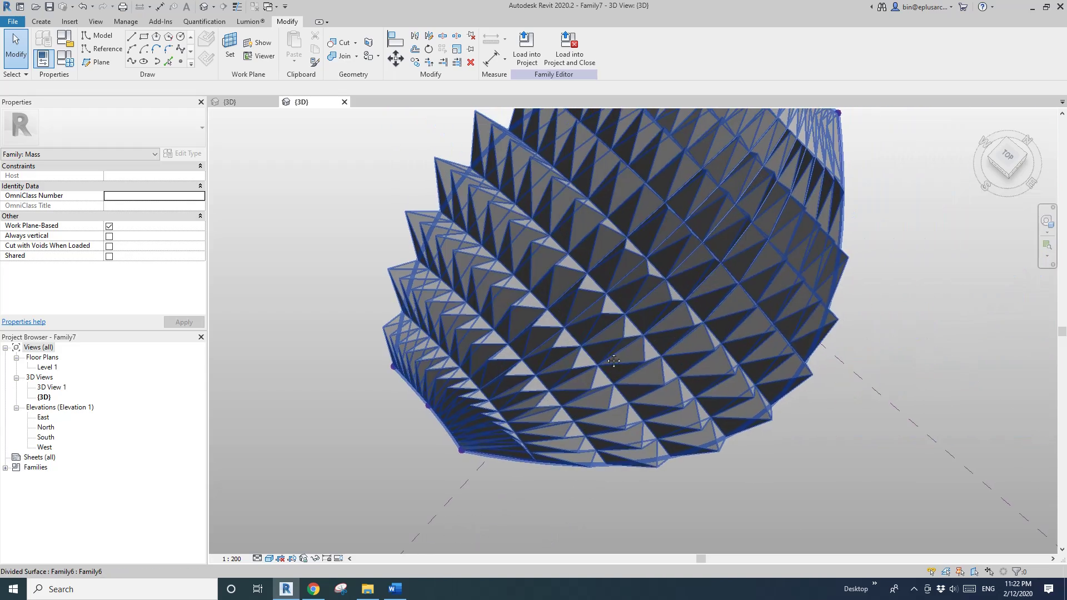
shift+middle_drag(615, 395, 665, 350)
scroll(666, 349, up, 2)
scroll(680, 345, up, 2)
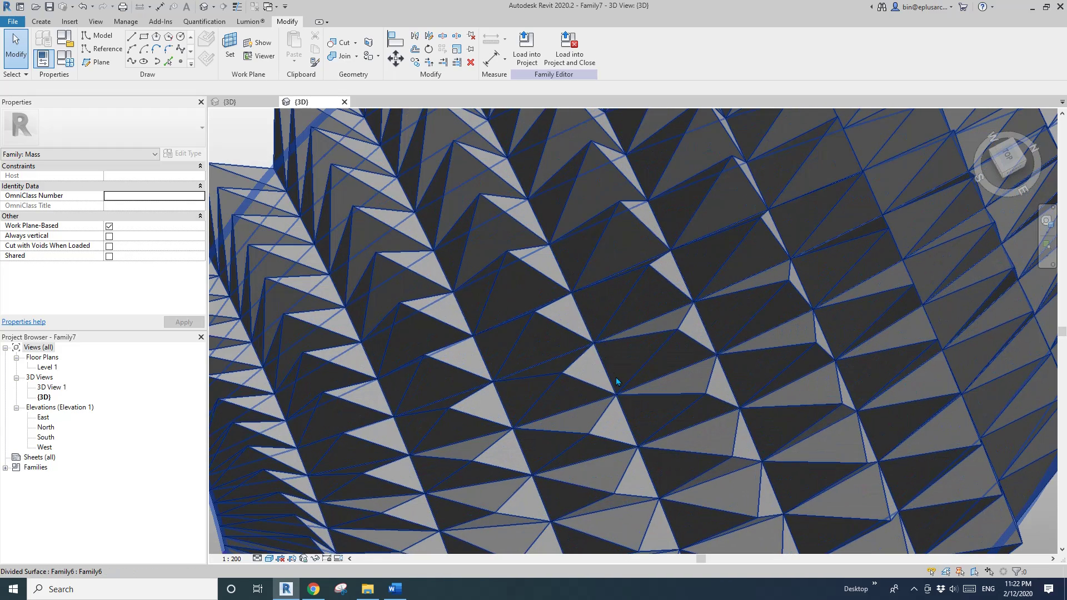
shift+middle_drag(598, 344, 615, 335)
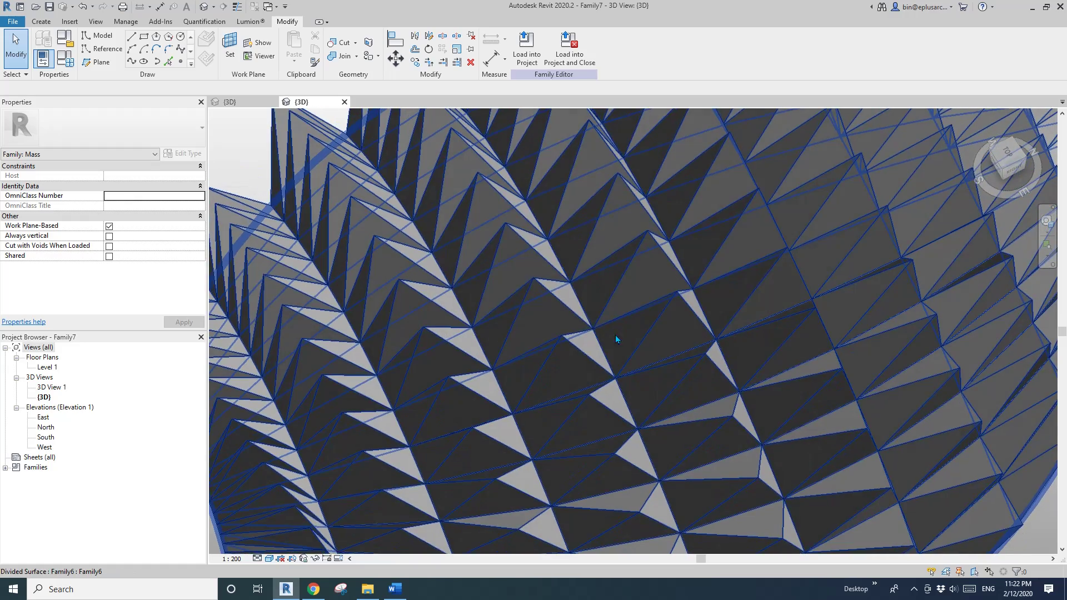
scroll(682, 298, down, 5)
shift+middle_drag(682, 298, 555, 294)
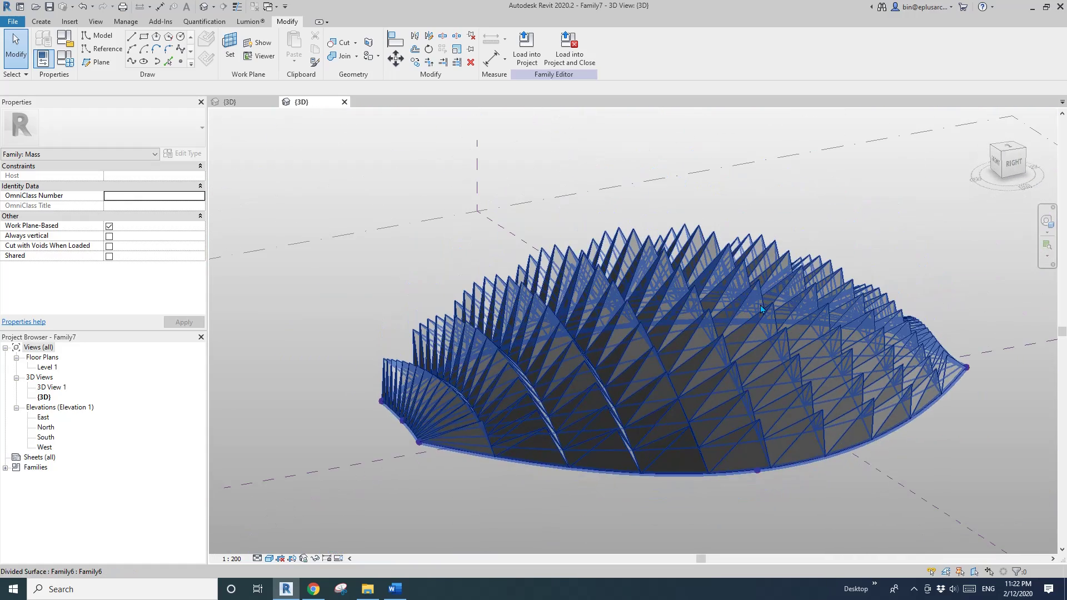
scroll(760, 306, down, 4)
shift+middle_drag(760, 305, 683, 337)
scroll(683, 337, up, 3)
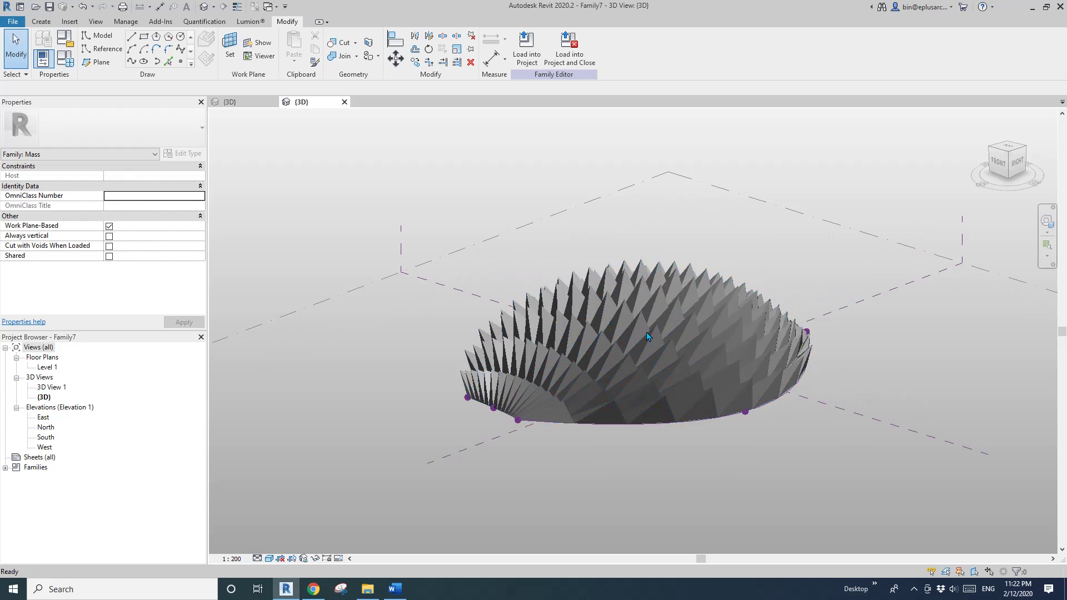
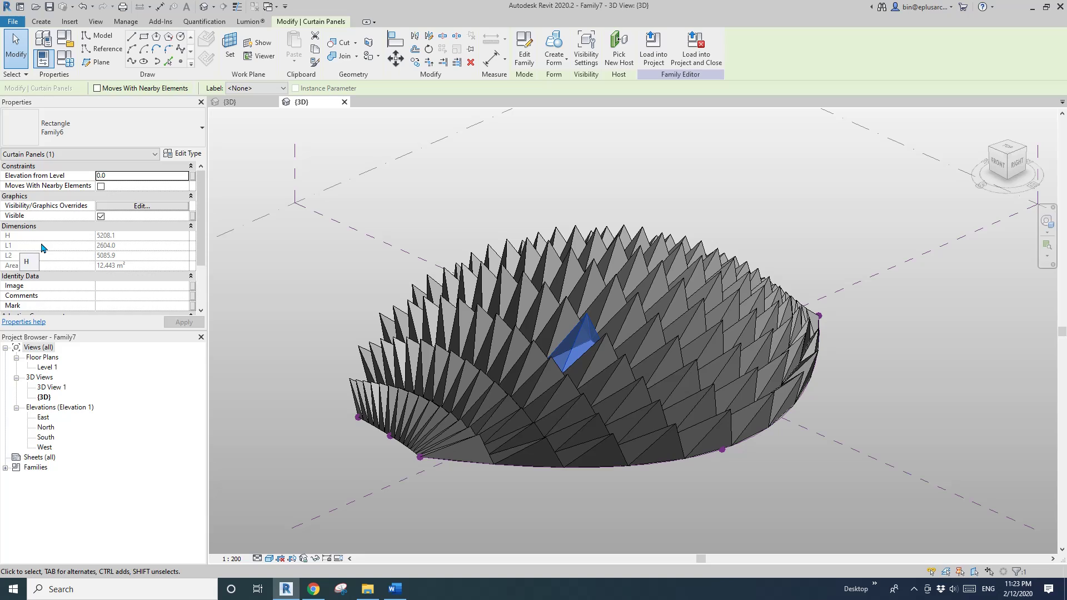
key(Escape)
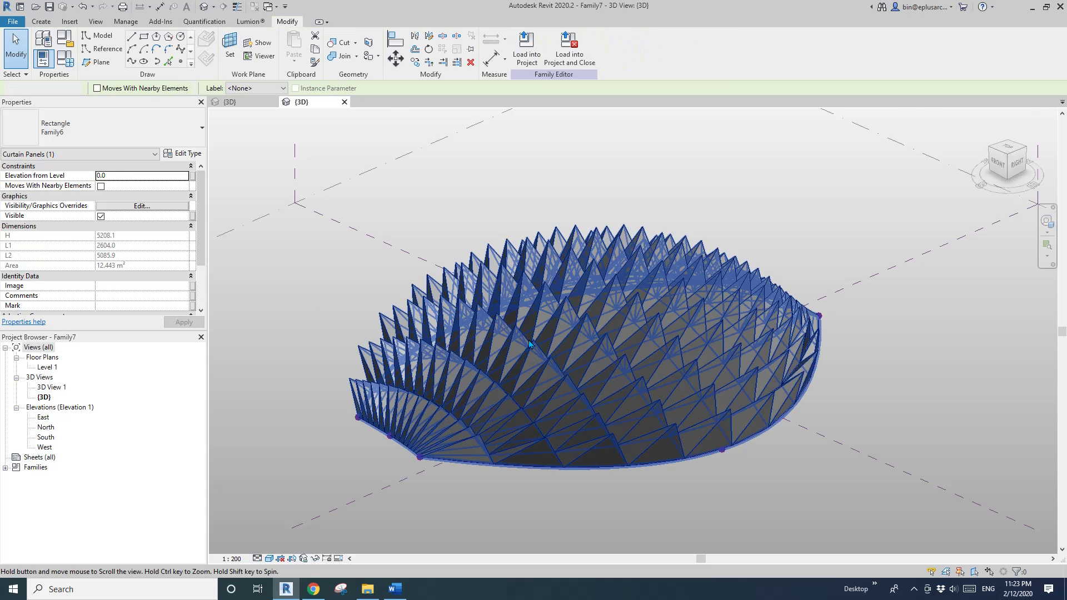
middle_drag(521, 306, 590, 324)
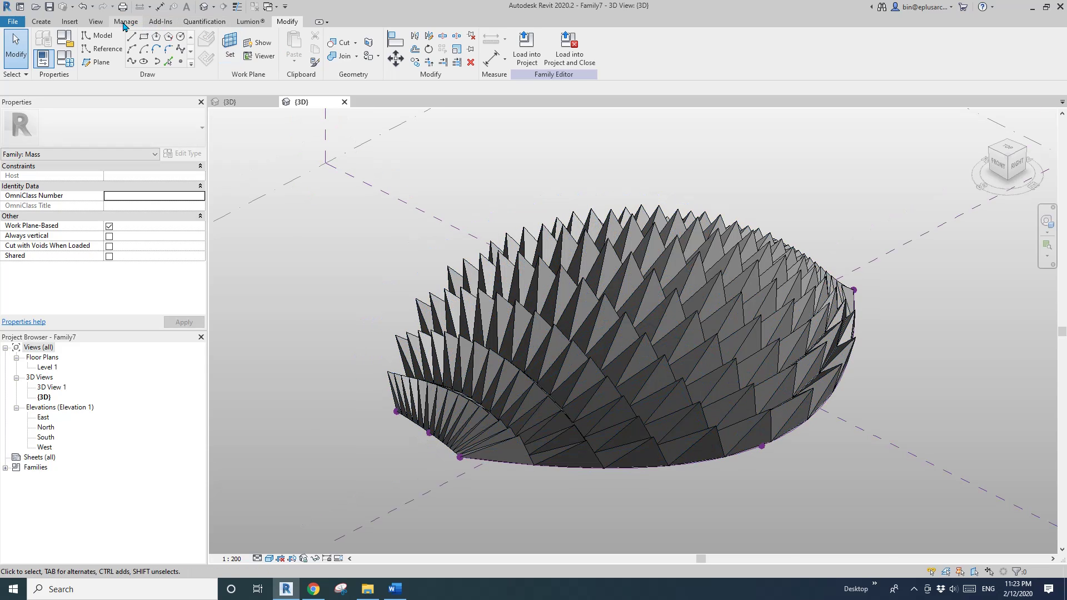
Create a new project from an architectural template
click(12, 21)
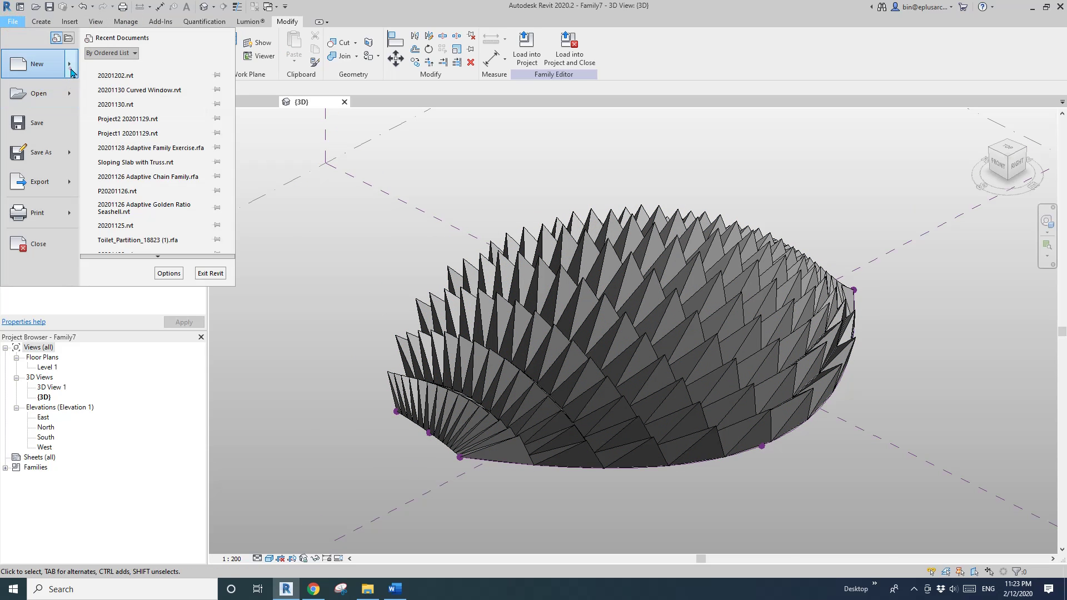
mouse_move(71, 68)
click(126, 70)
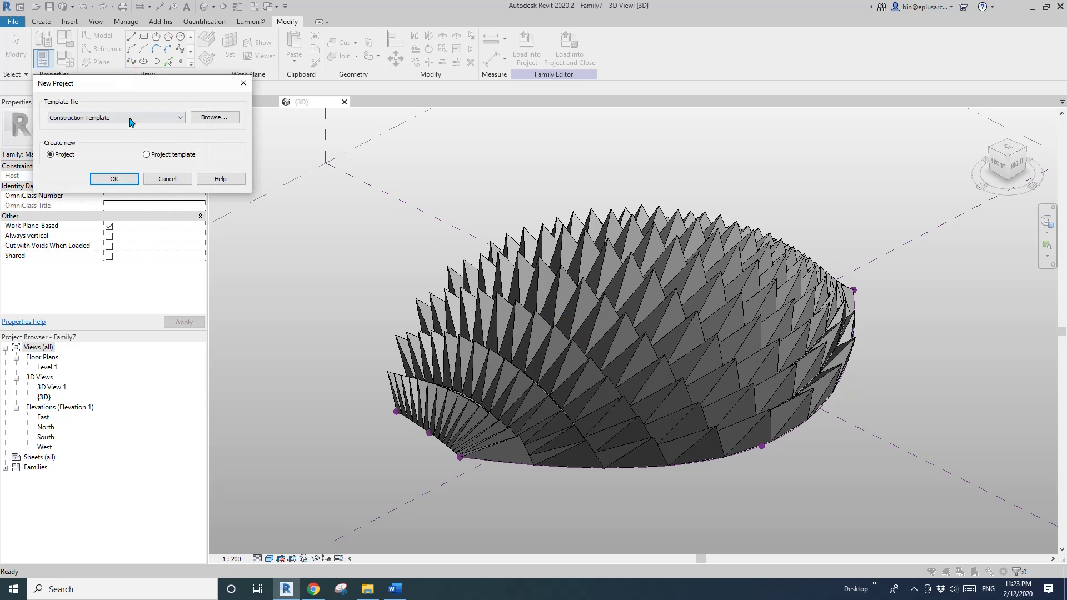
click(124, 118)
click(63, 143)
click(114, 178)
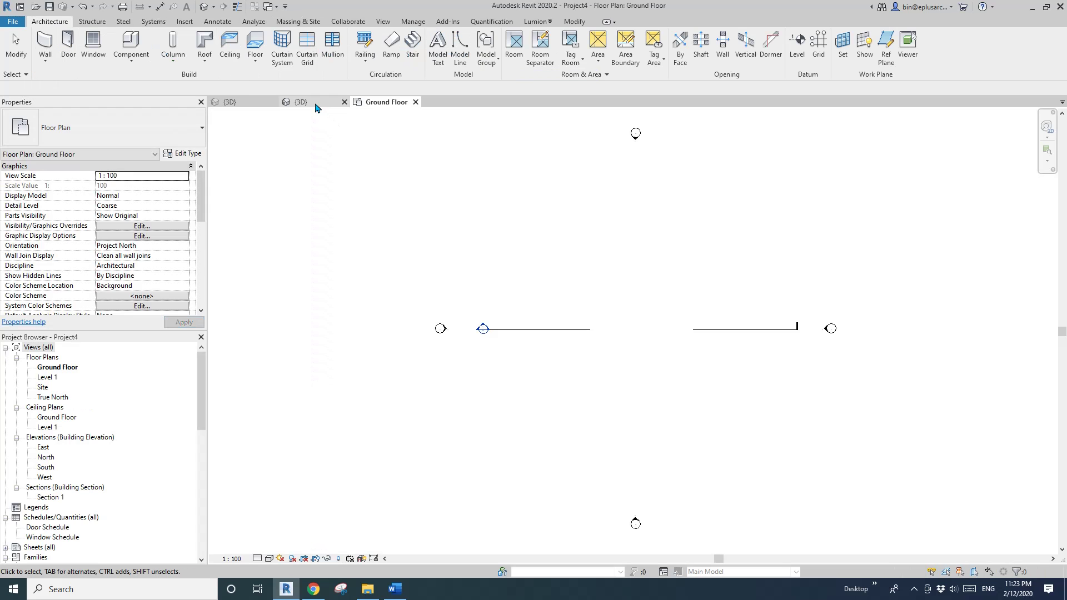
Load the patterned mass family into Project4 and close the family without saving its changes
click(314, 102)
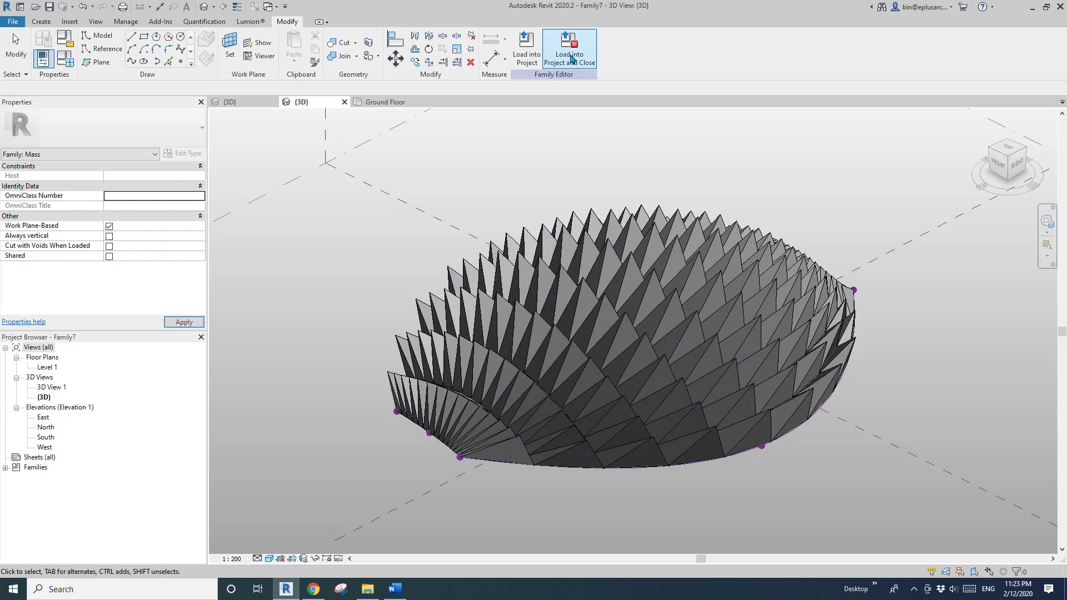
click(569, 47)
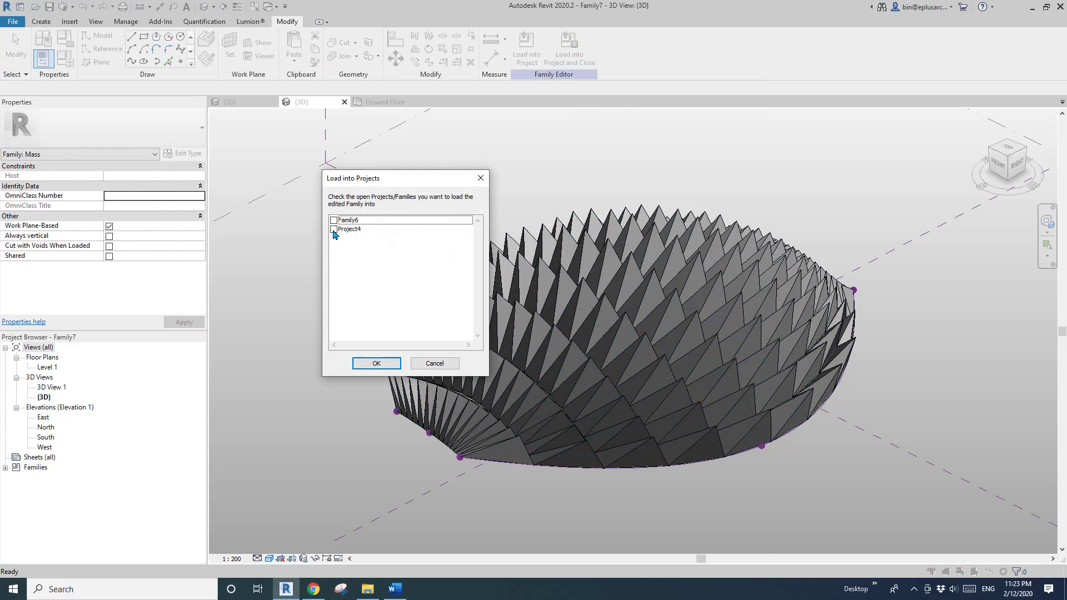
click(334, 229)
click(376, 362)
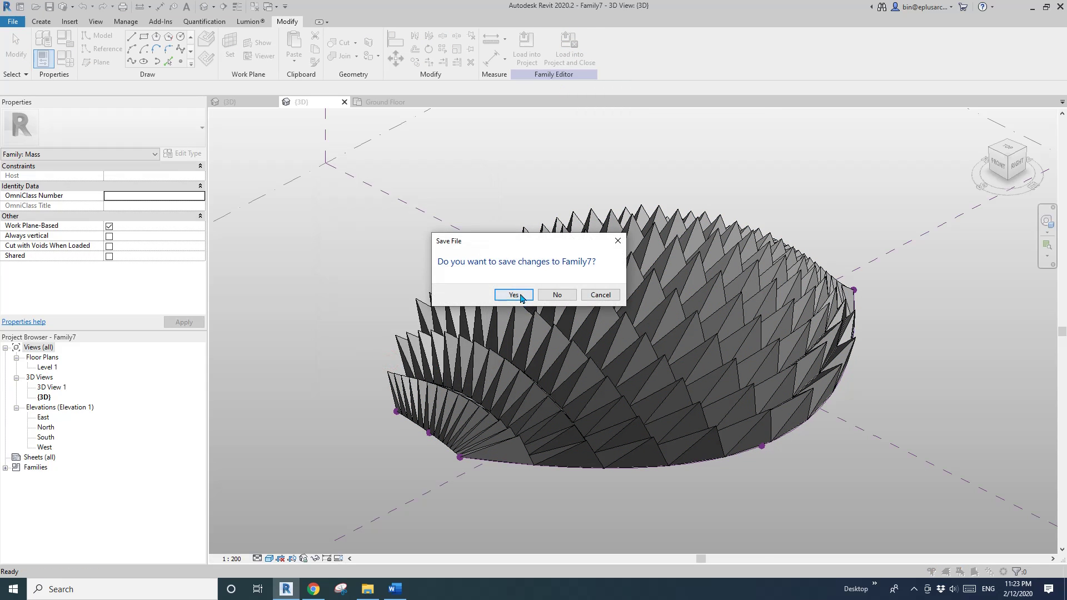
click(557, 295)
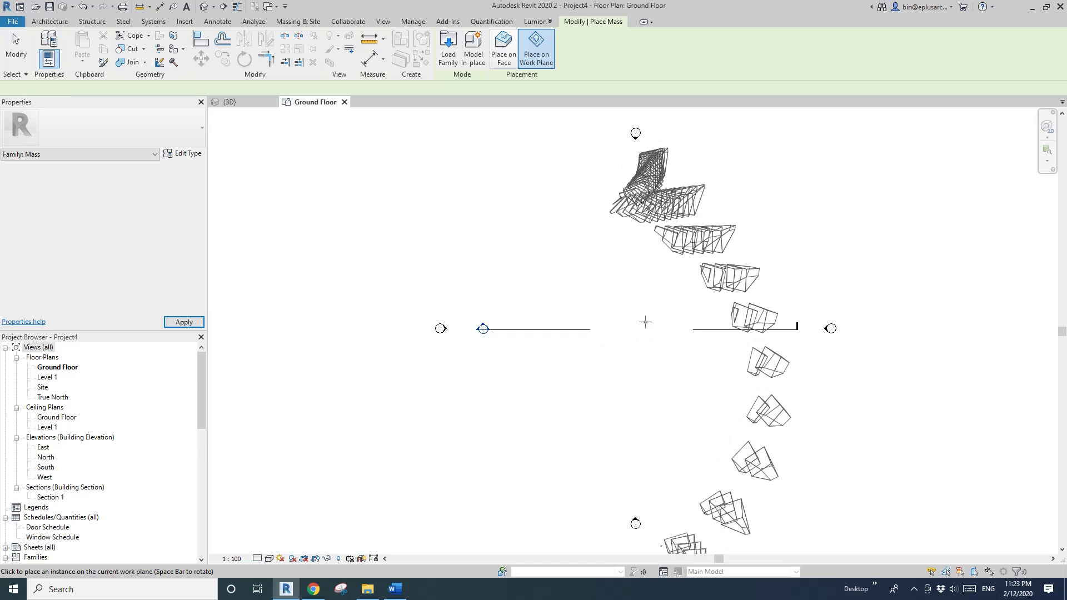
Place one instance of the loaded mass on the Ground Floor plan and show it in the default 3D view
click(645, 321)
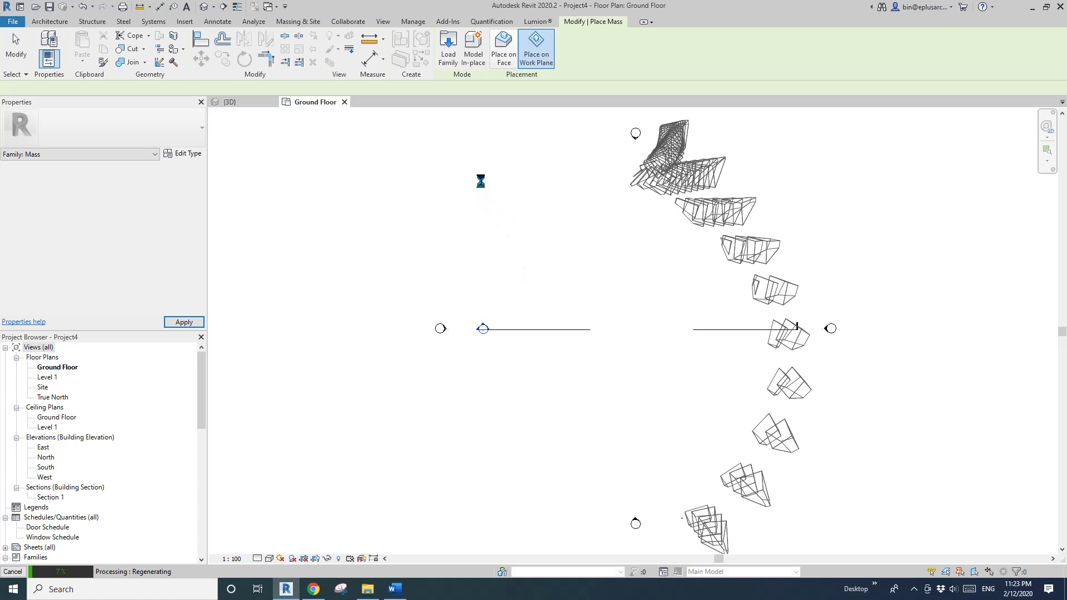
key(Escape)
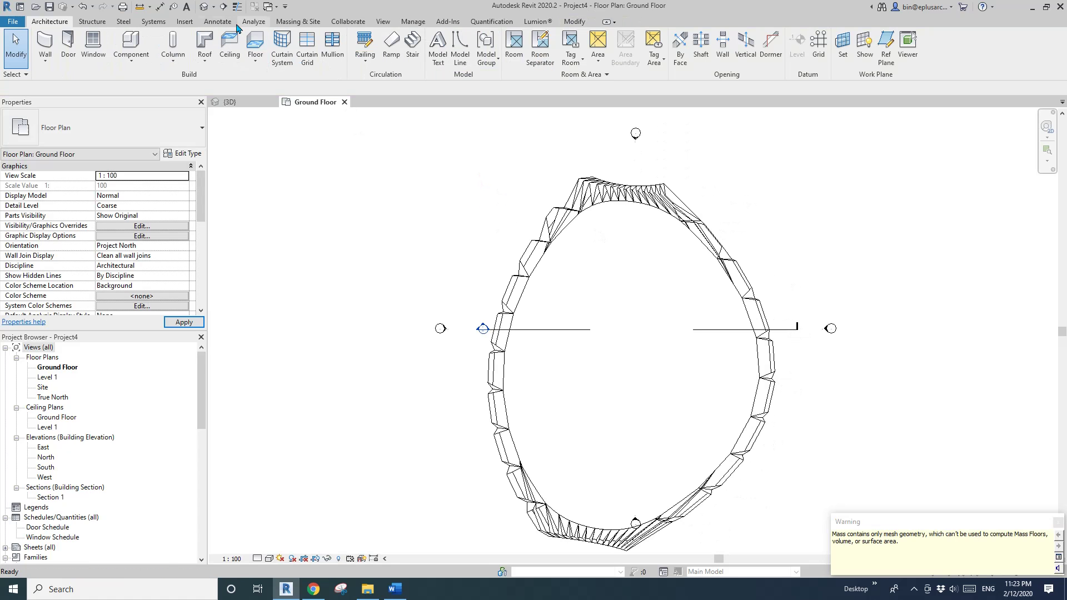
click(203, 7)
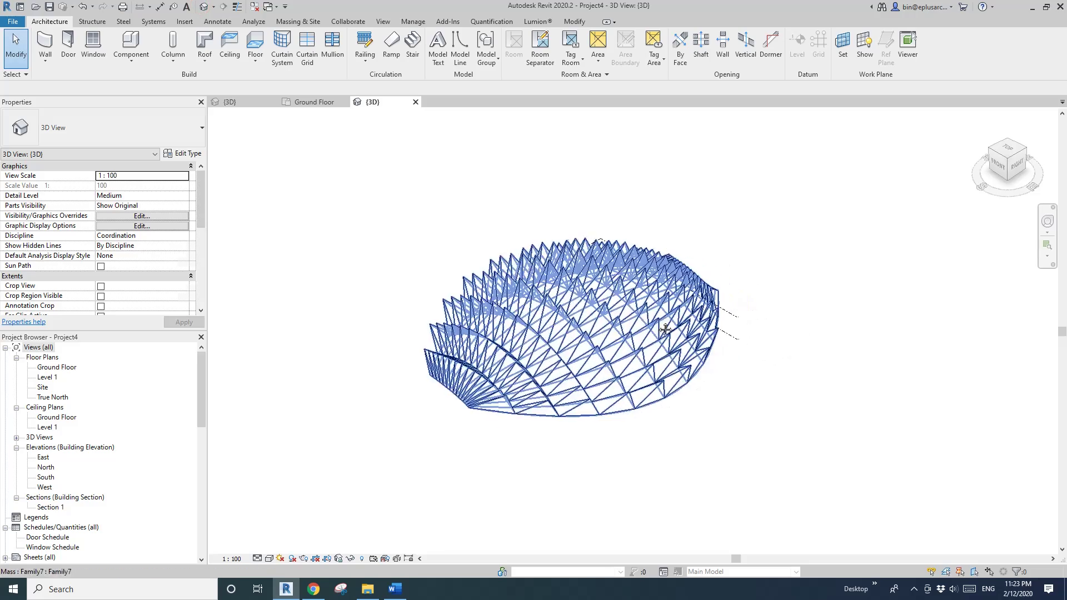
scroll(620, 317, up, 3)
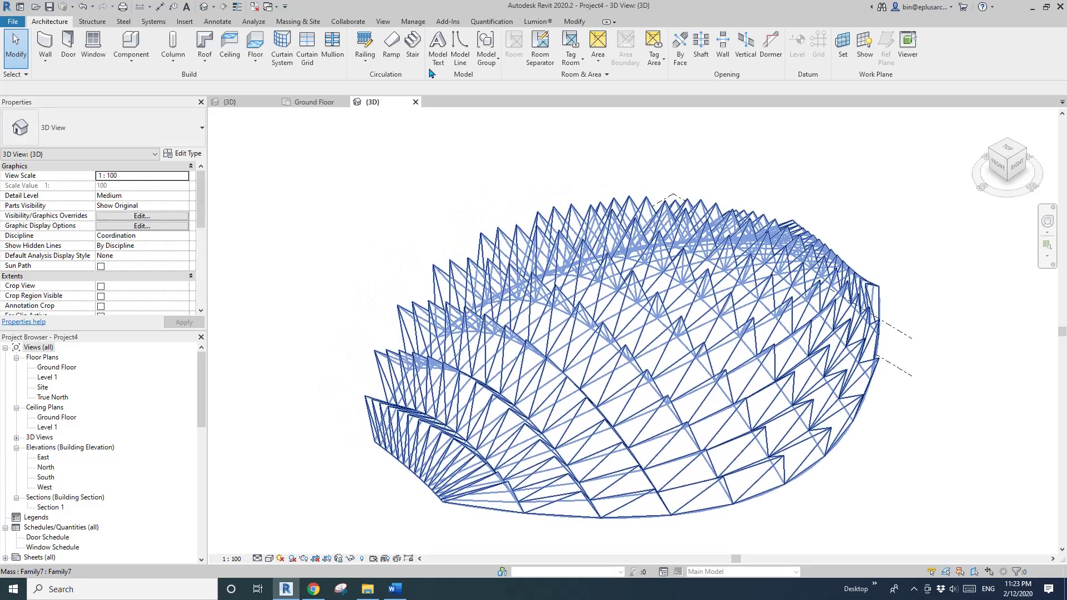
Check the category and dimensions of one pyramid panel in the middle of the placed mass
click(384, 23)
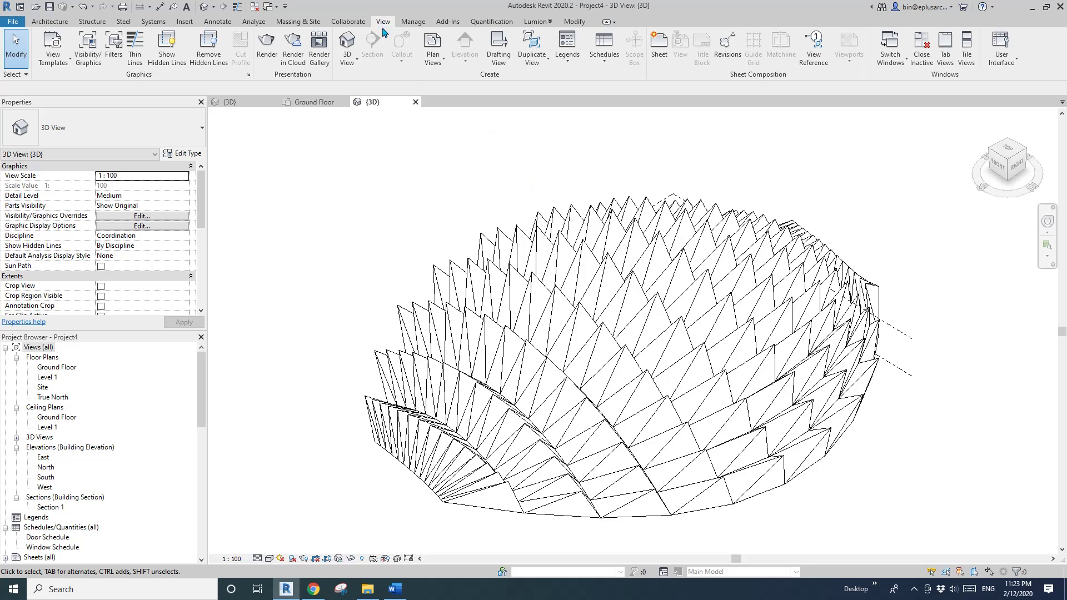
click(603, 50)
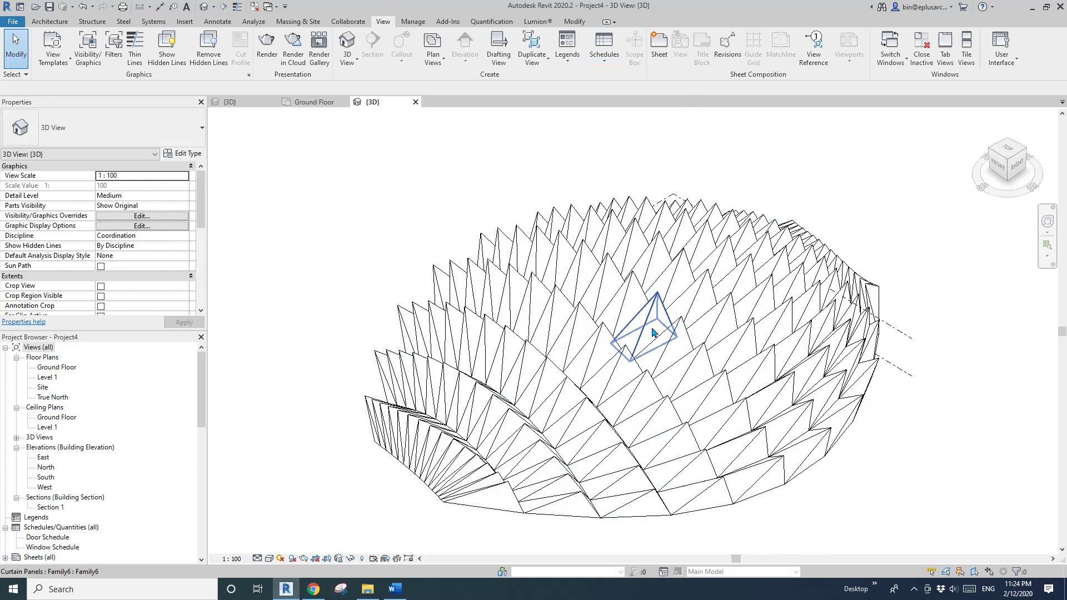
click(653, 323)
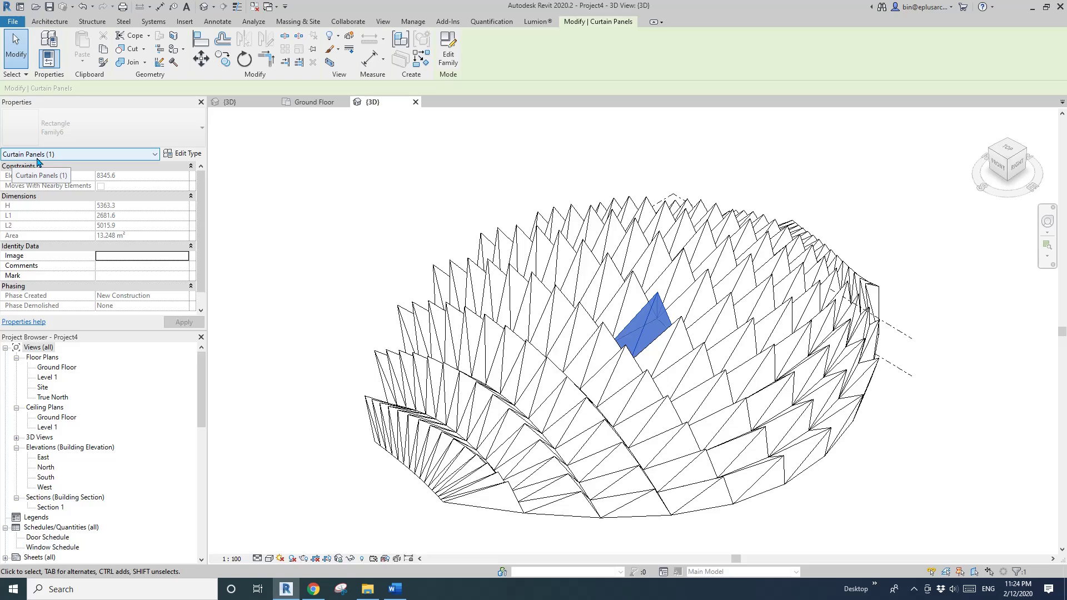
middle_drag(586, 254, 557, 248)
key(Escape)
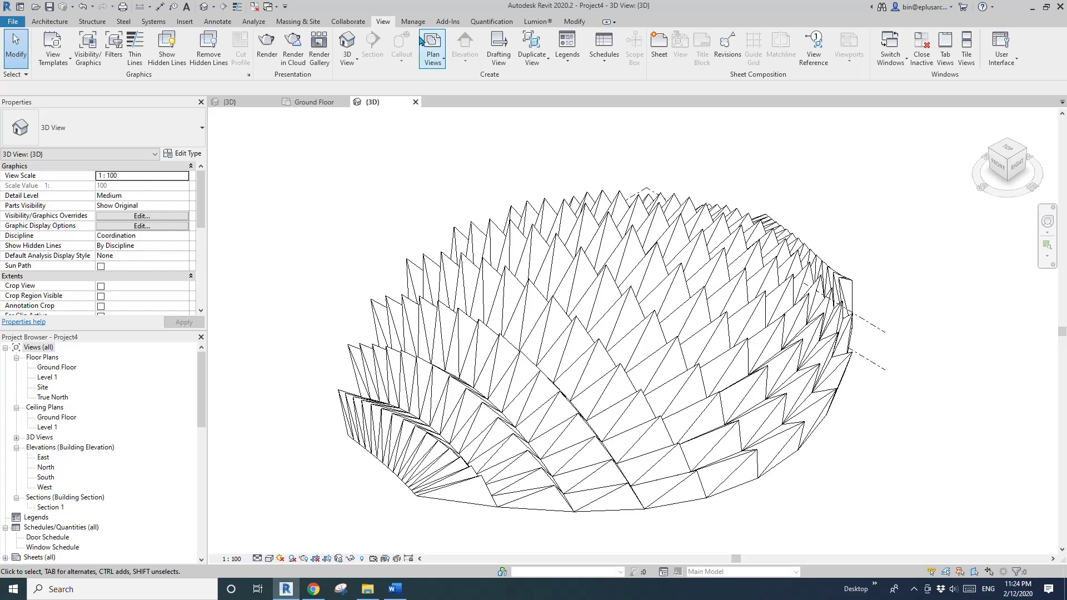
Start a new building component schedule for the Curtain Panels category
click(605, 53)
click(621, 83)
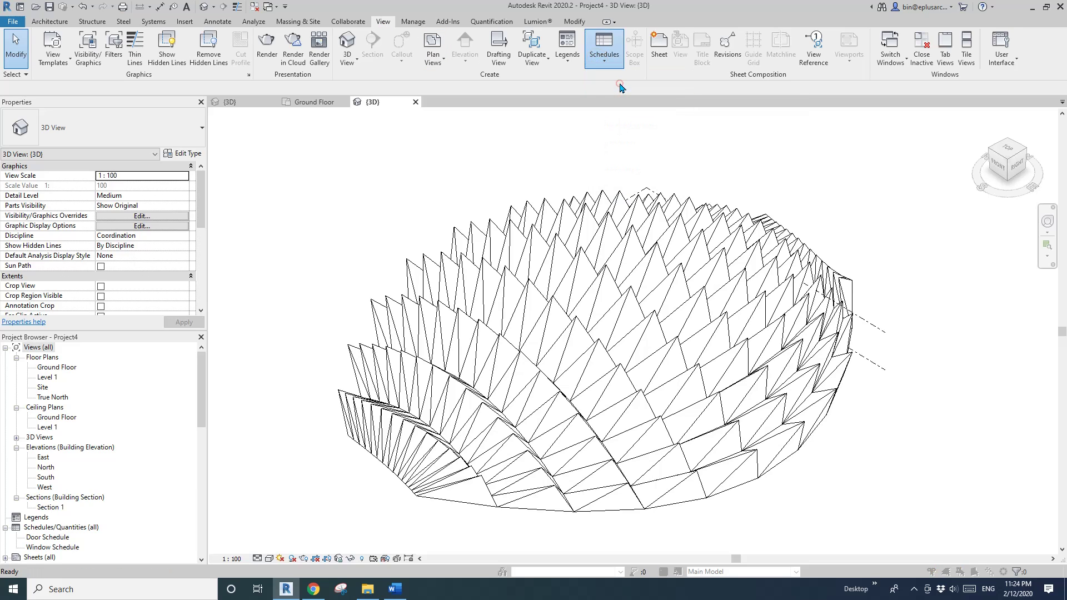
click(235, 257)
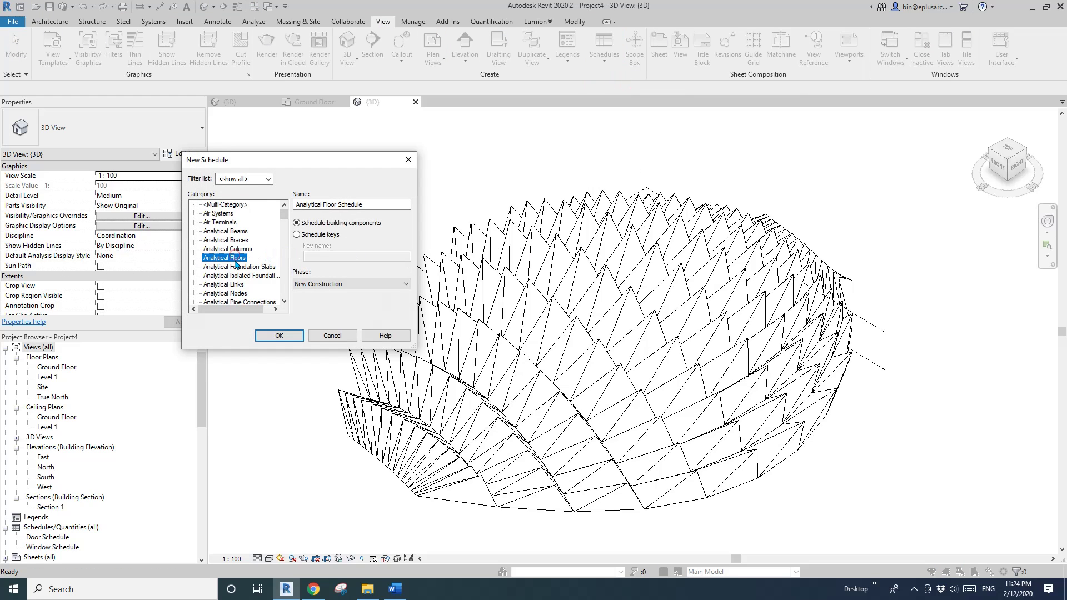
key(c)
scroll(234, 278, down, 2)
scroll(234, 275, down, 1)
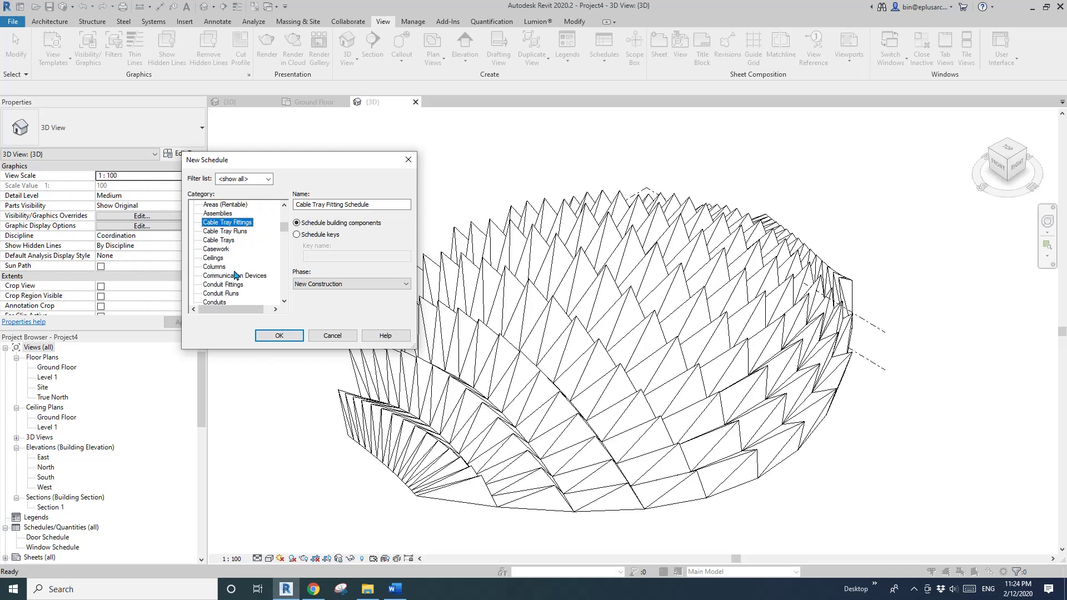
scroll(226, 263, down, 1)
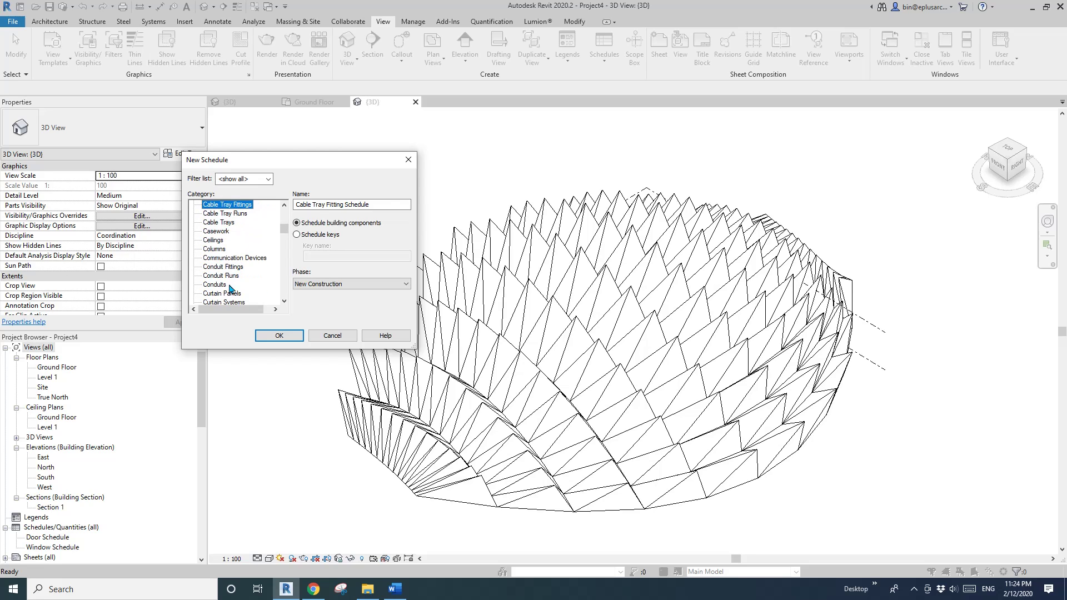
click(221, 293)
scroll(206, 297, down, 1)
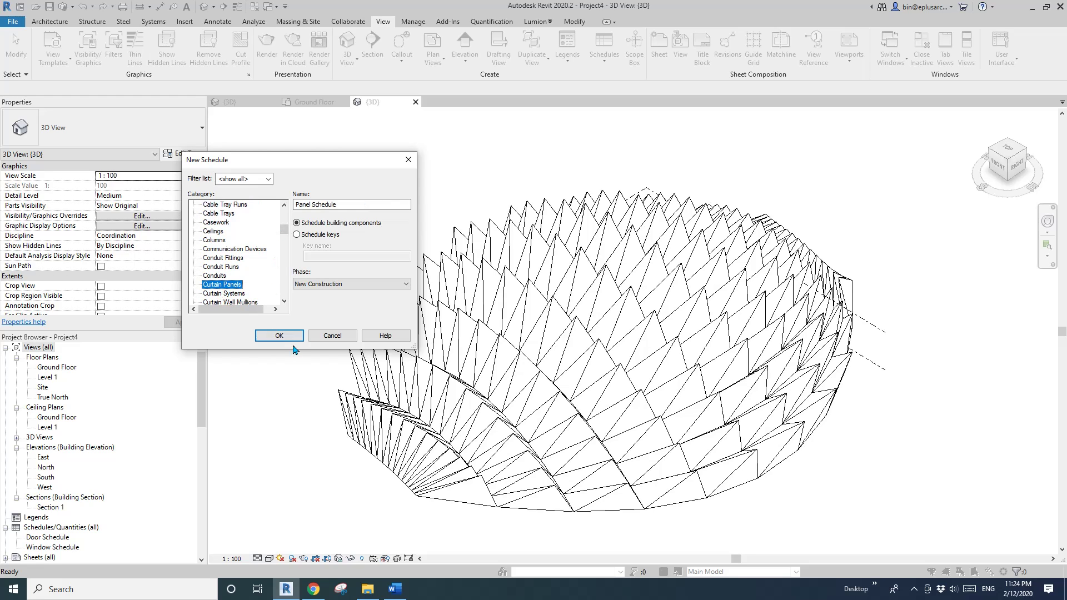
click(280, 336)
Look through the available Curtain Panels schedule fields for H, L1 and L2, and cancel the schedule
drag(470, 250, 466, 314)
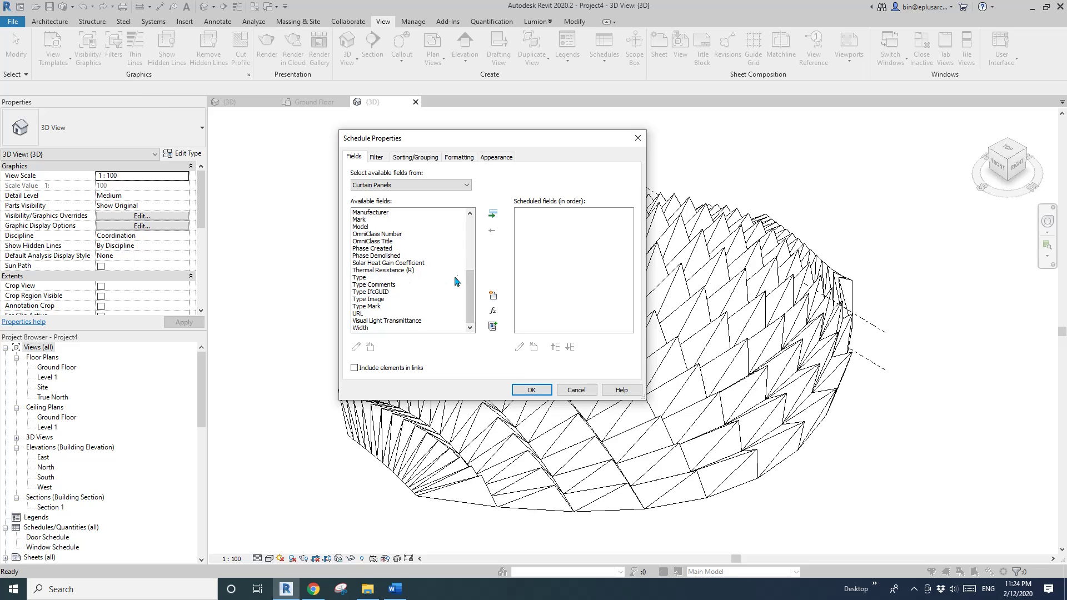
drag(470, 312, 469, 256)
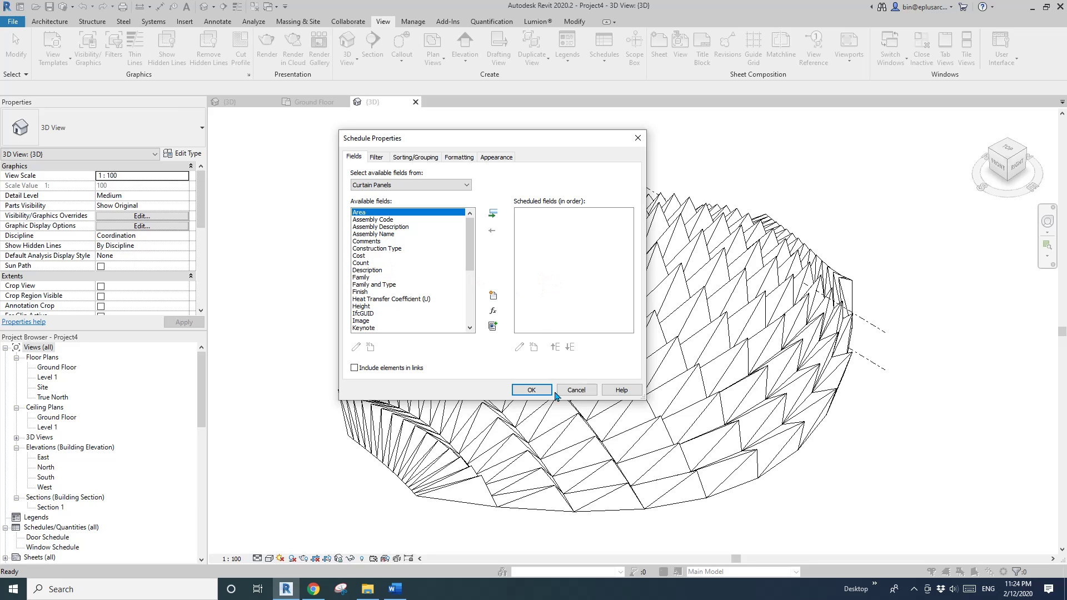
click(576, 389)
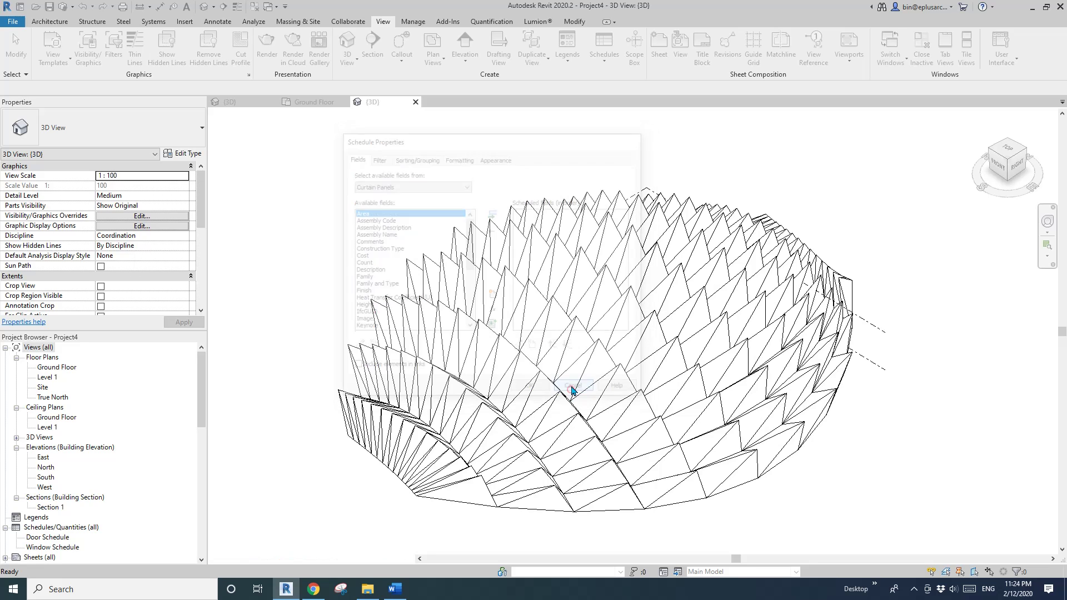
Select a single pyramid curtain panel within the mass and open its family for editing
middle_drag(523, 314, 493, 301)
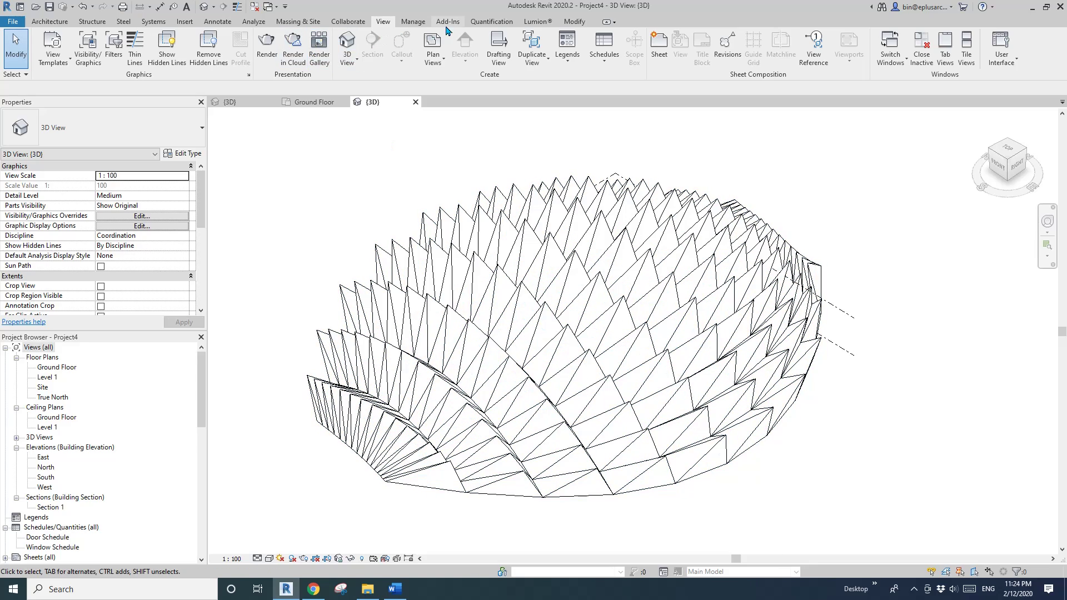
middle_drag(549, 321, 546, 321)
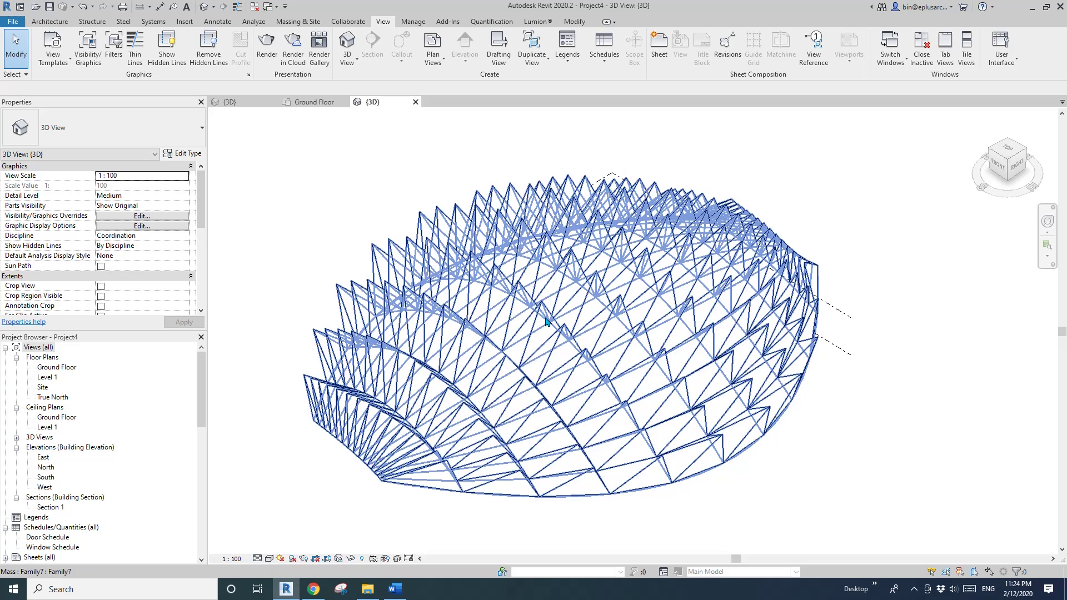
key(Tab)
click(546, 325)
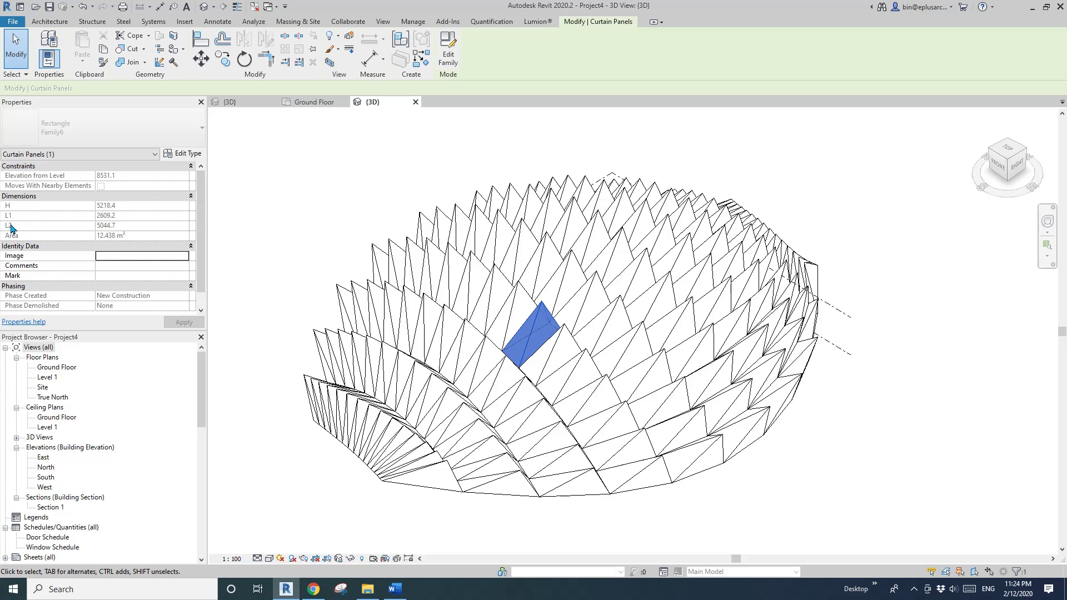
click(451, 64)
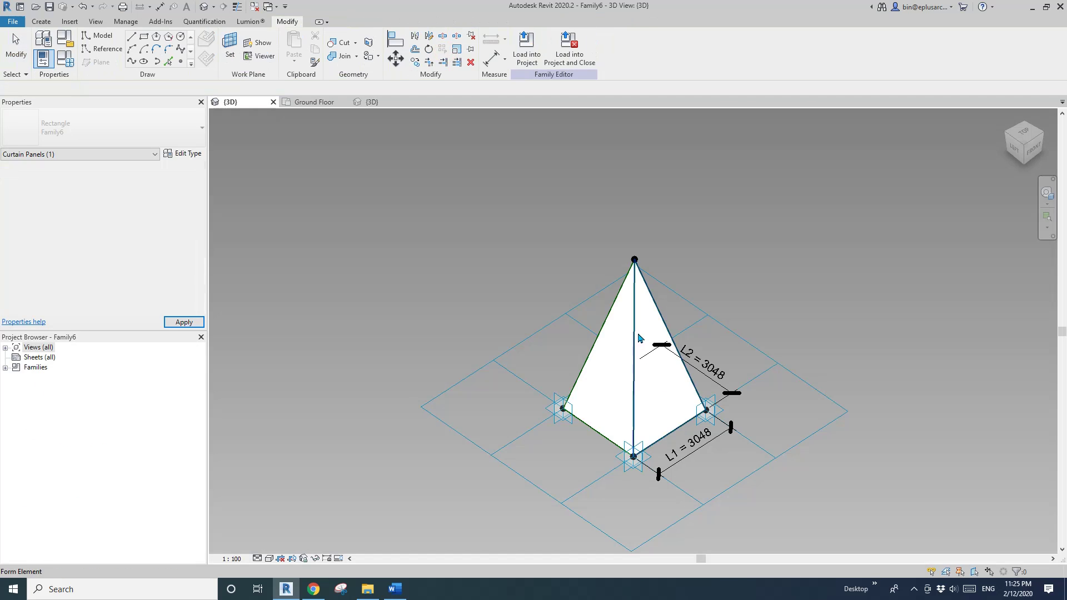
middle_drag(550, 328, 455, 266)
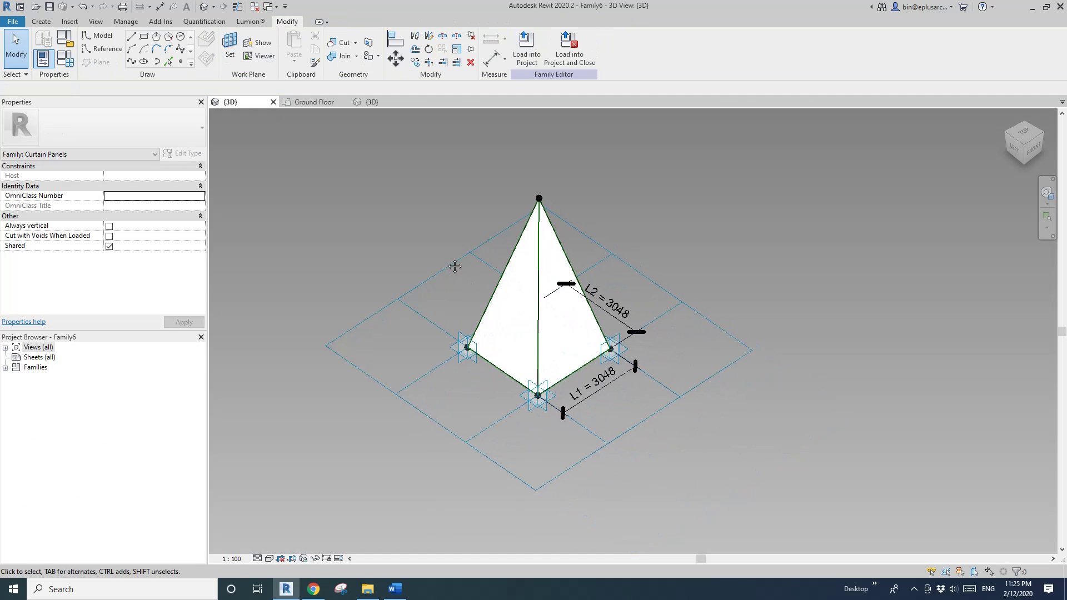
scroll(355, 167, up, 1)
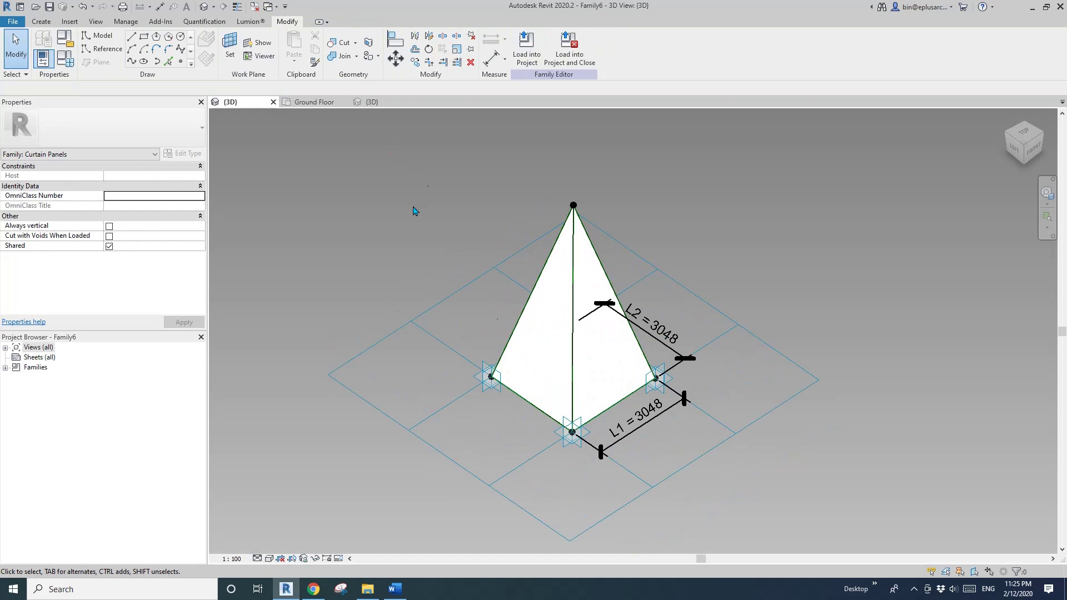
Edit the L1 reporting parameter in the panel's family types and change its parameter type to Shared parameter
click(64, 59)
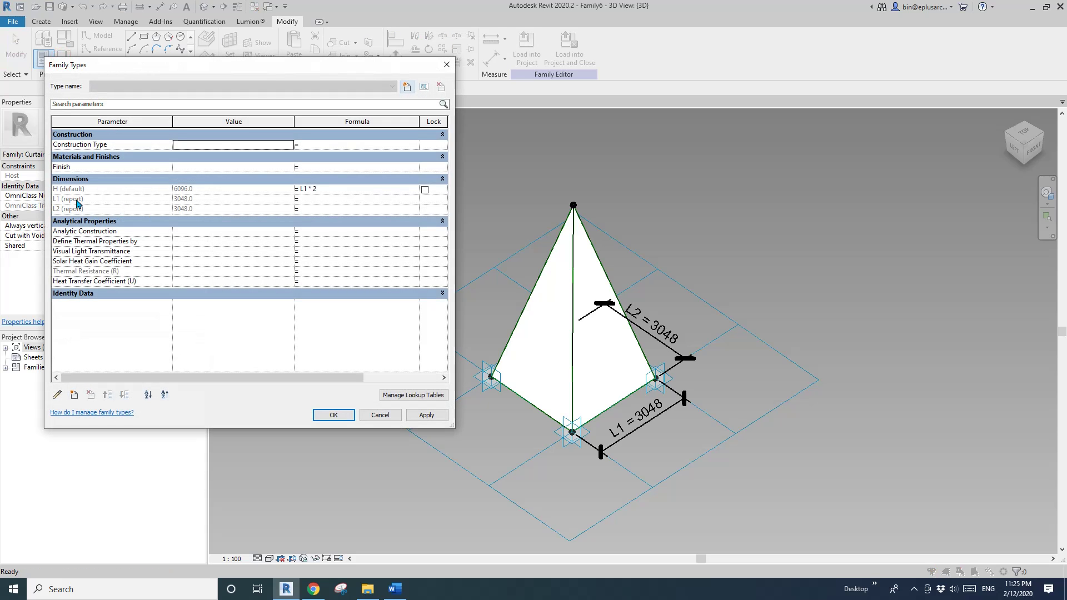
click(79, 200)
click(82, 201)
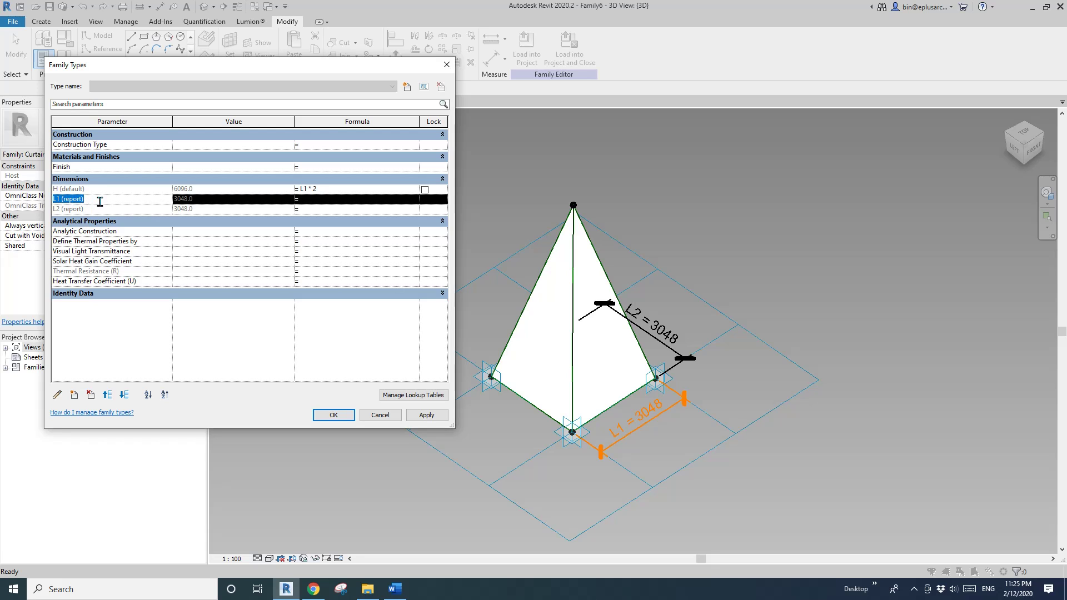
click(57, 394)
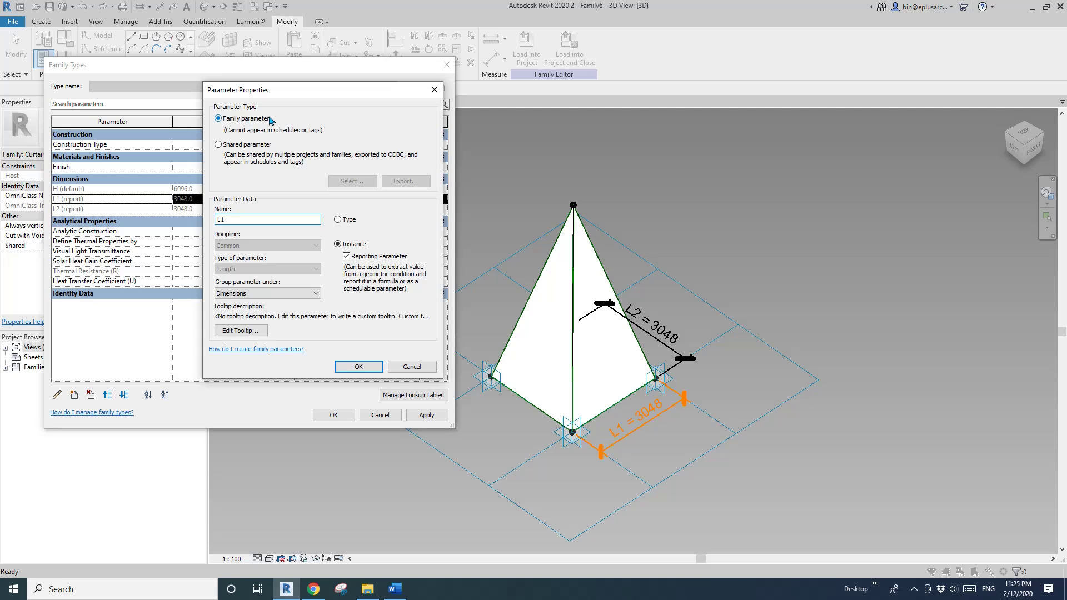
click(218, 145)
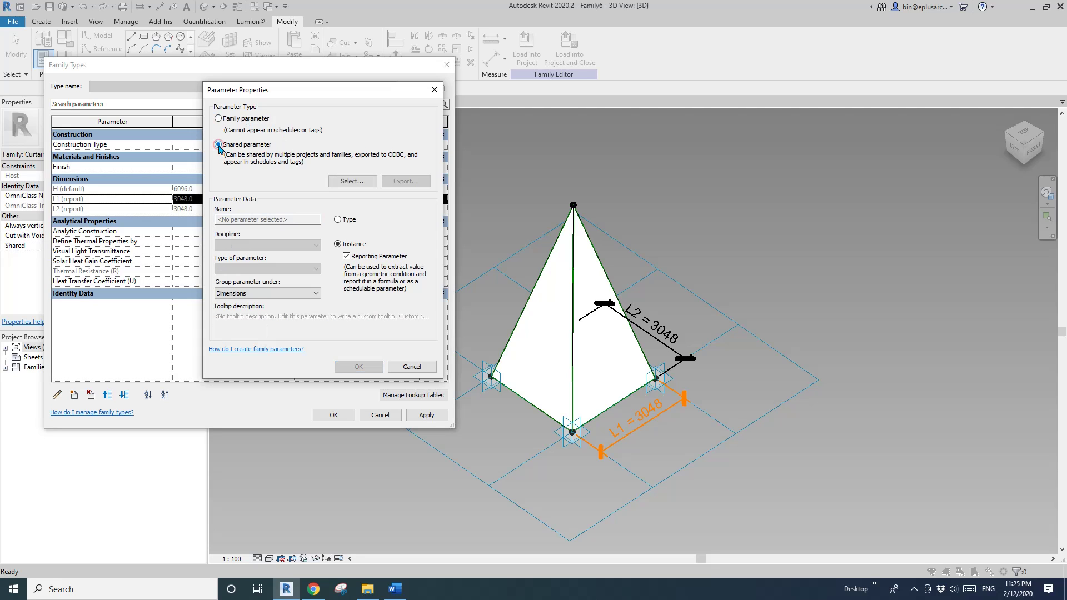
Open the shared parameter selection for L1 and check the available parameter groups
click(354, 182)
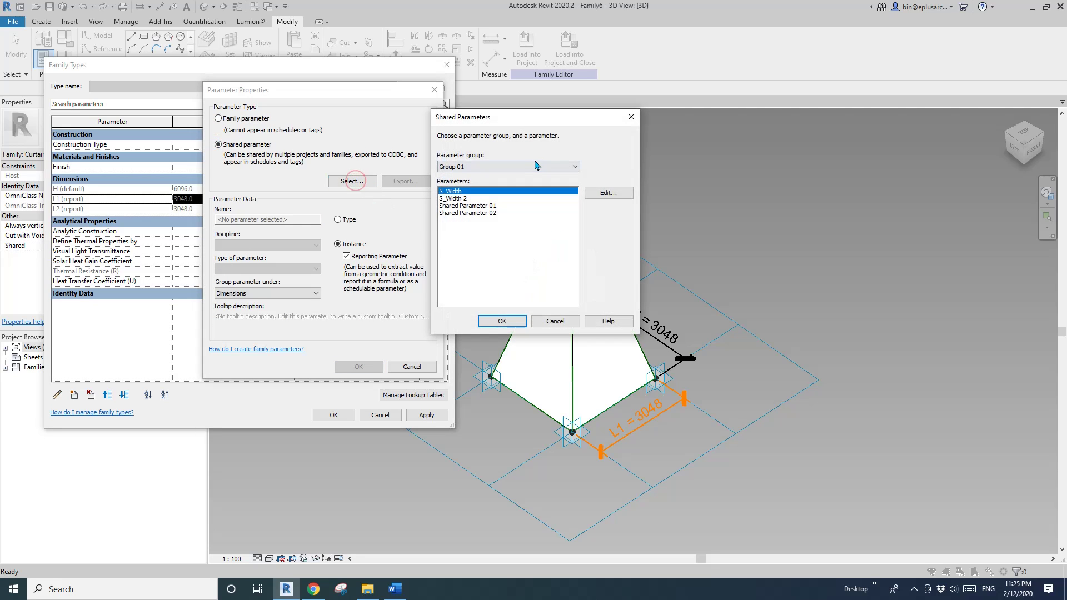
click(787, 171)
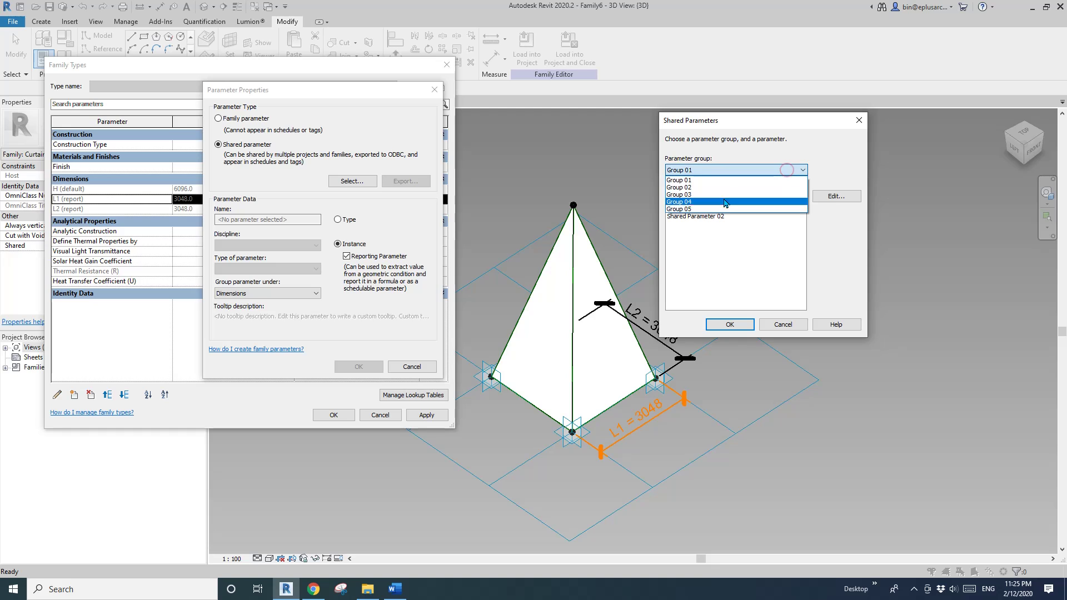
click(725, 255)
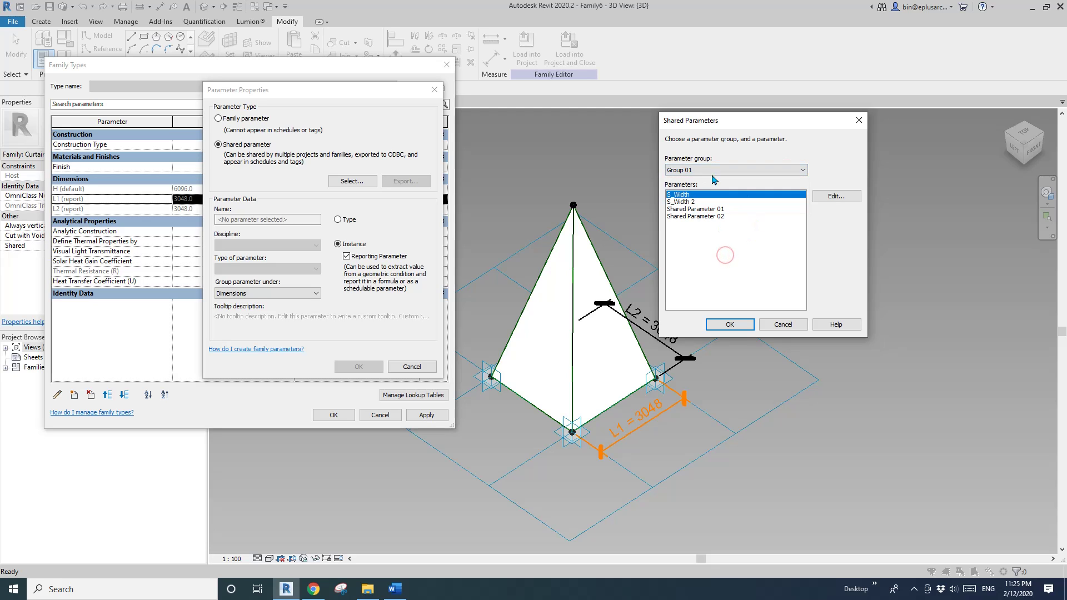
Edit the shared parameter file and add a new parameter group named 20201202
click(837, 197)
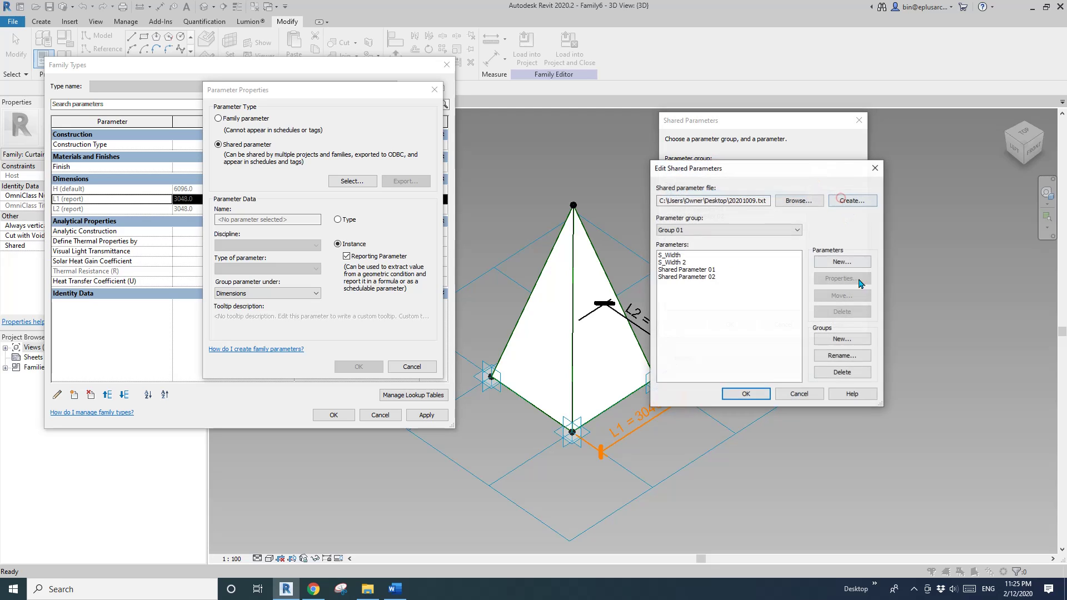
click(743, 169)
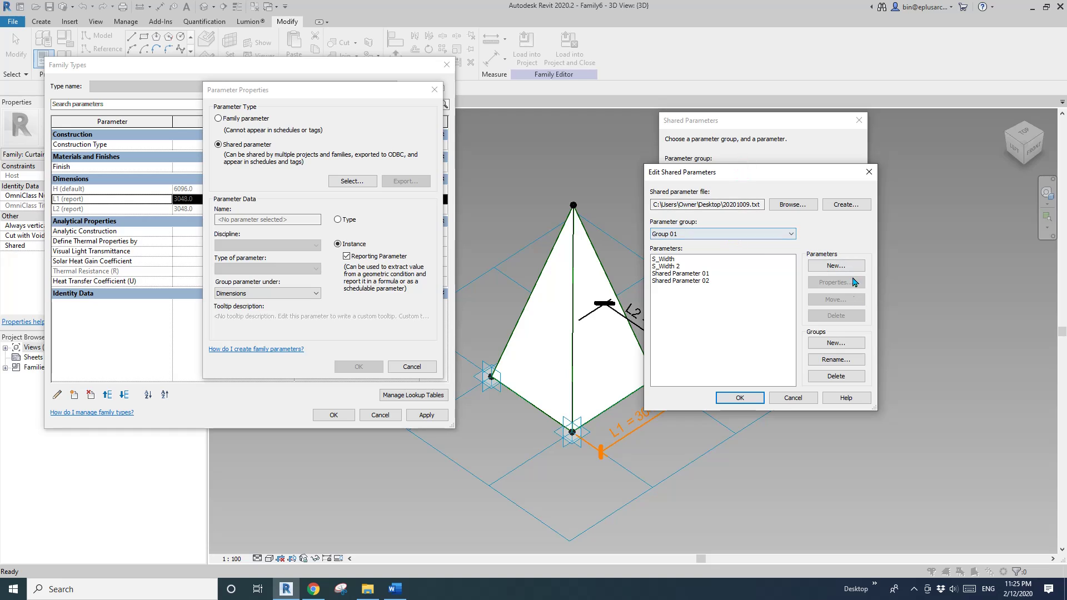
click(835, 343)
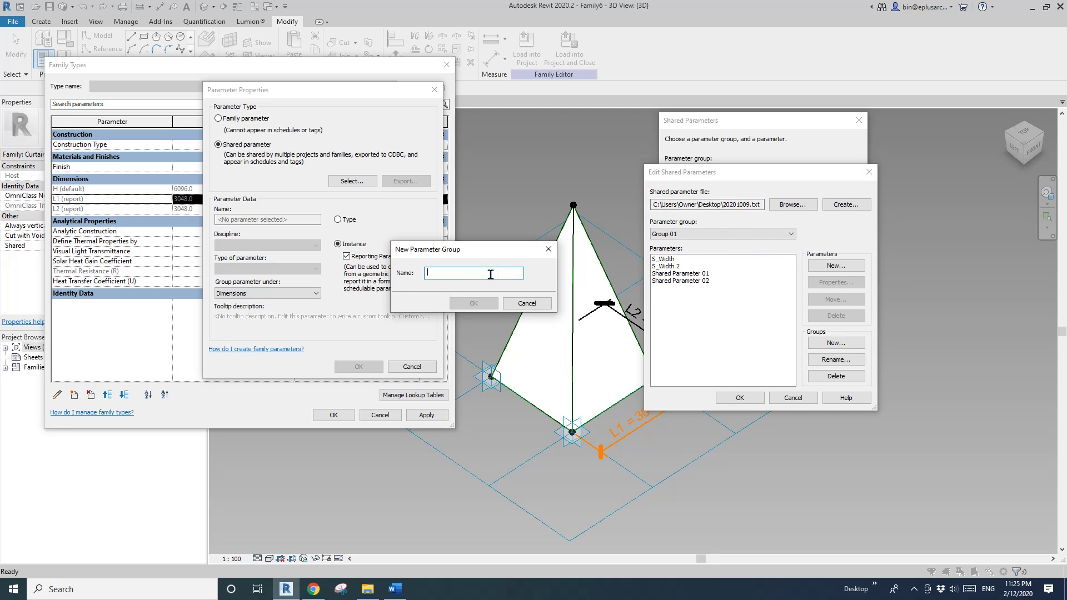
text(20201202)
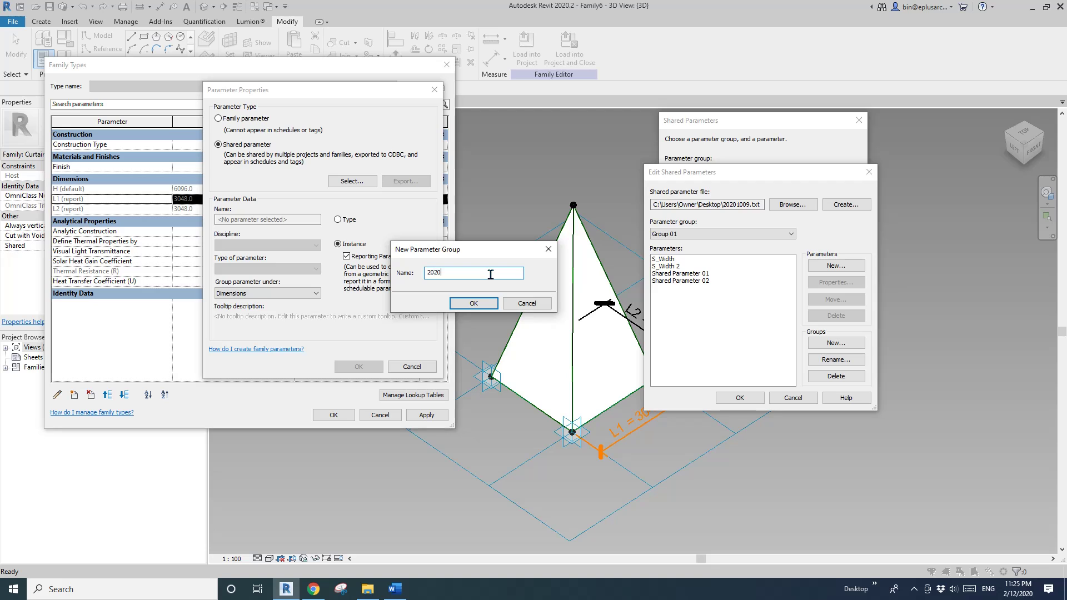
click(474, 303)
click(726, 275)
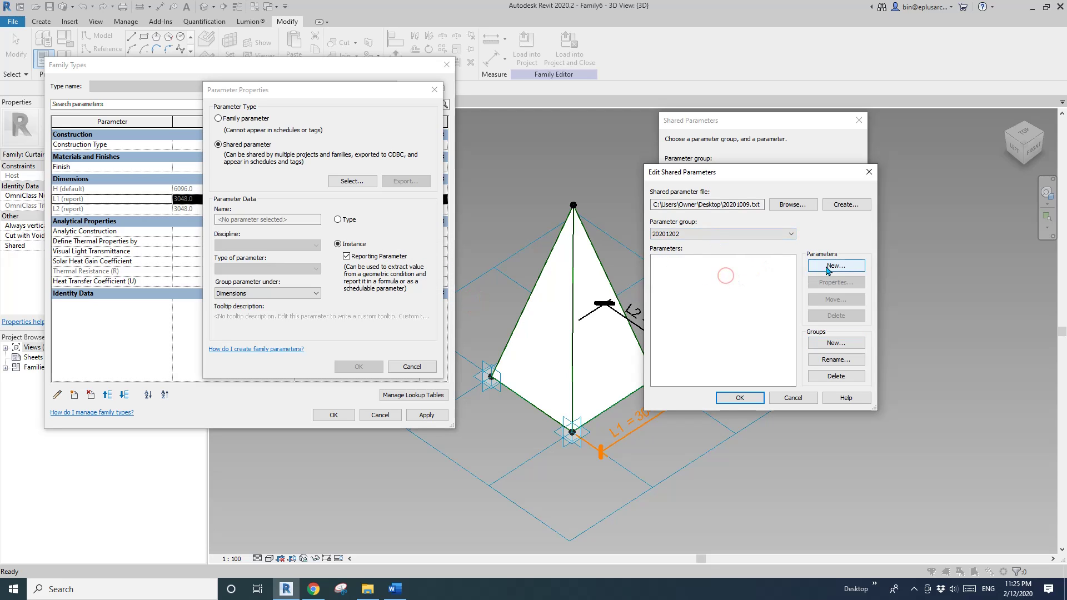
Try to add a Length parameter named L1 to the 20201202 group, and dismiss the new parameter
click(828, 267)
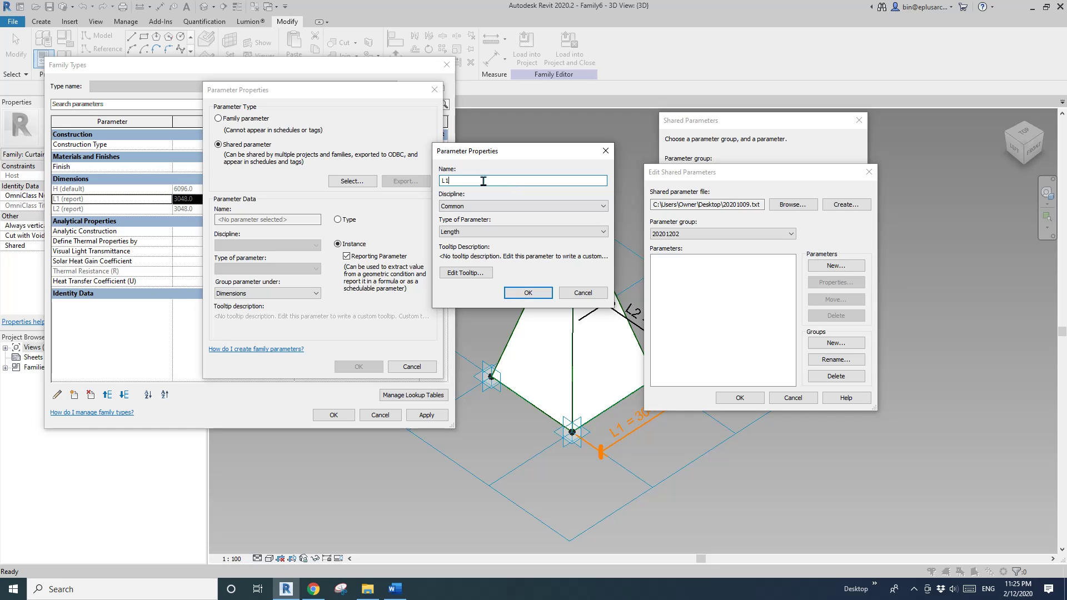
click(528, 293)
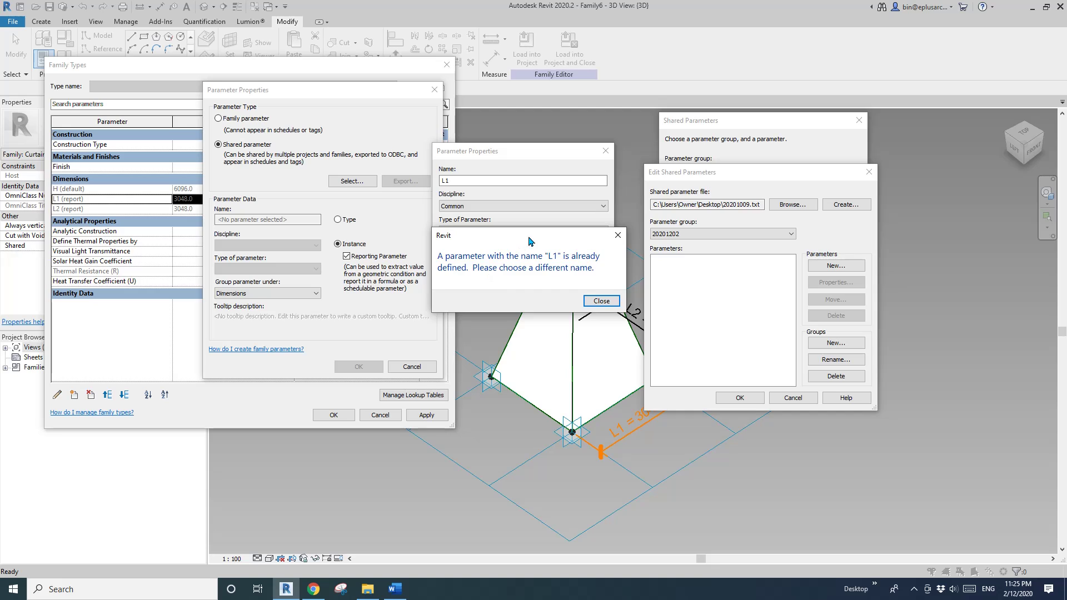
drag(528, 235, 532, 281)
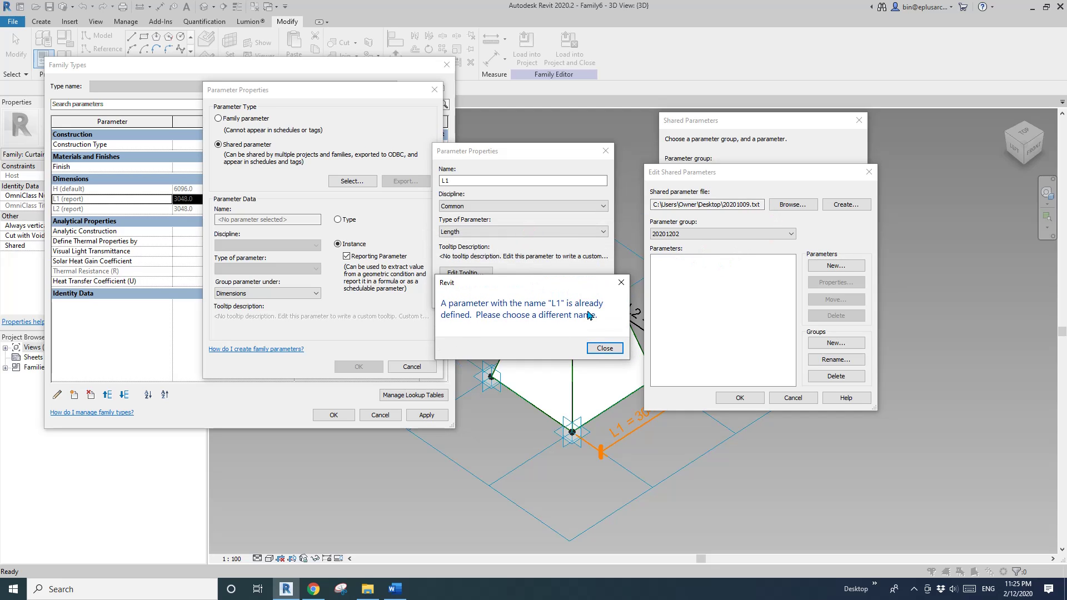
click(612, 348)
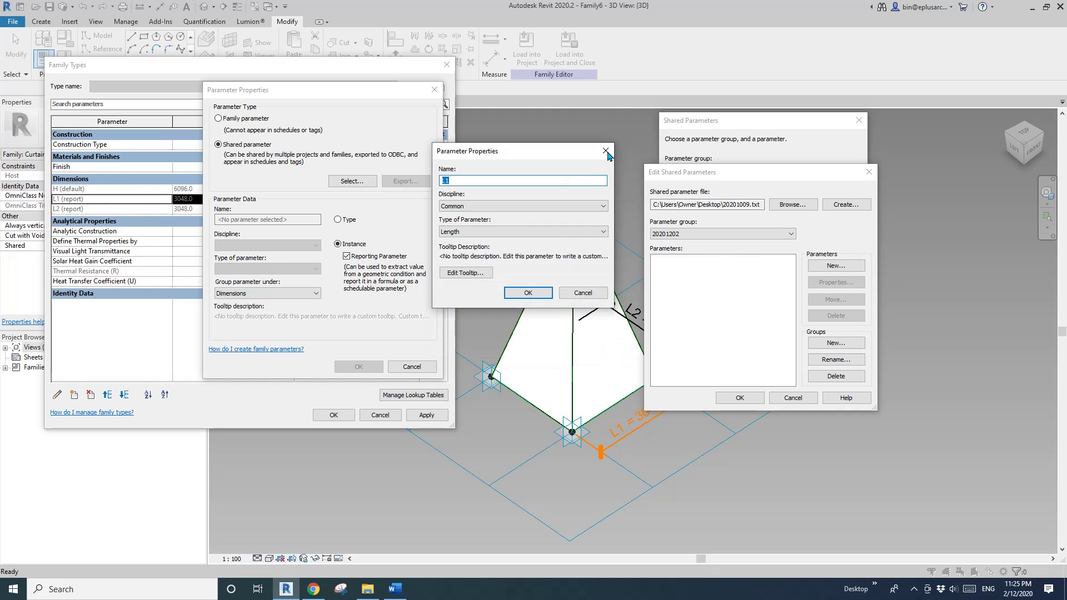
click(606, 151)
Inspect the existing parameters in Group 05 of the shared parameter file, and cancel the file edits
click(759, 234)
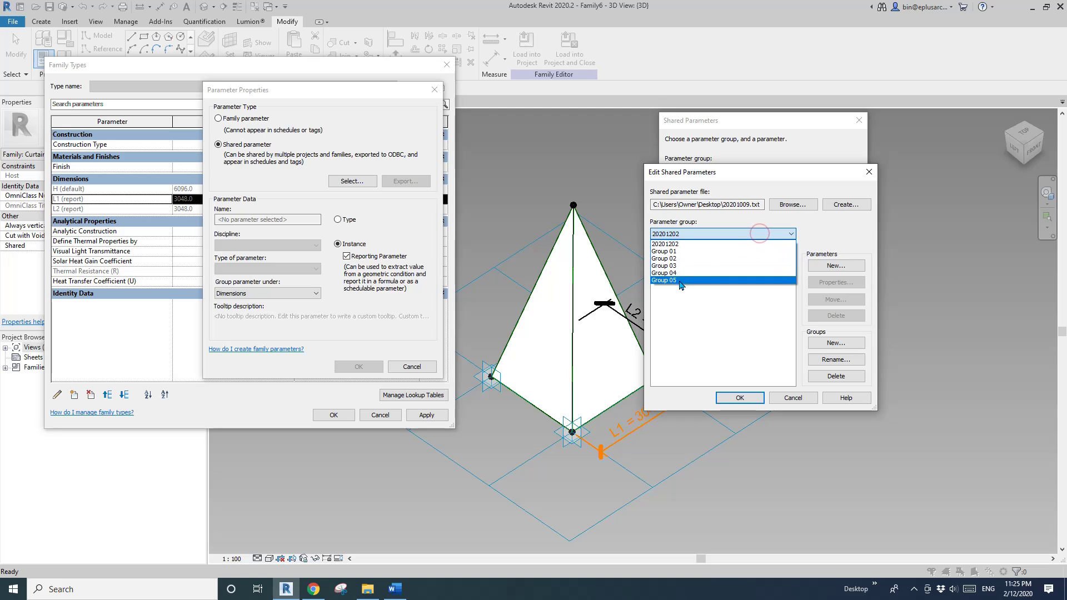
click(680, 281)
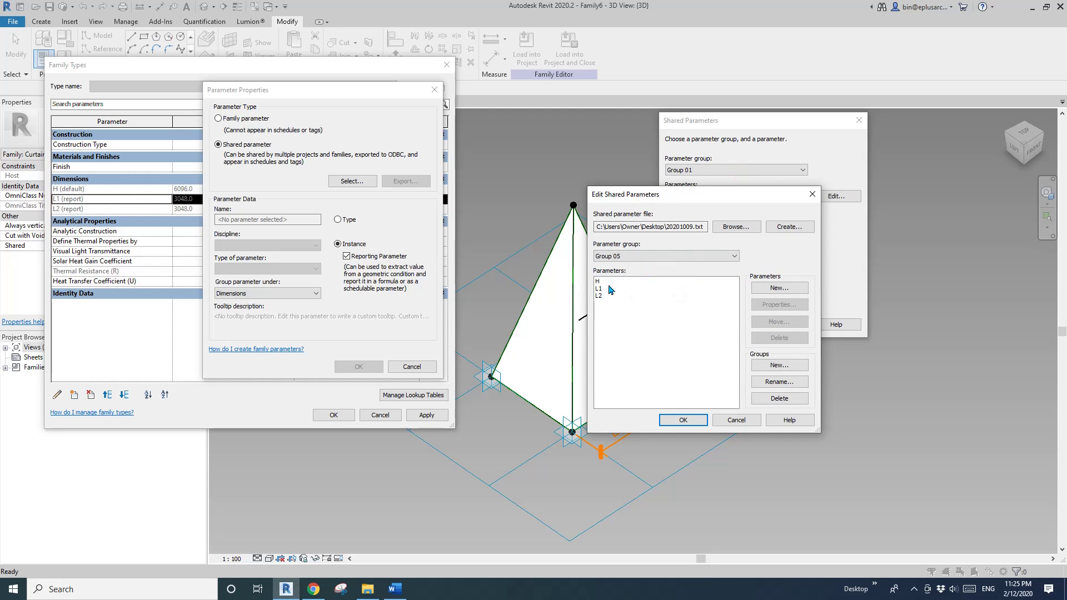
click(610, 289)
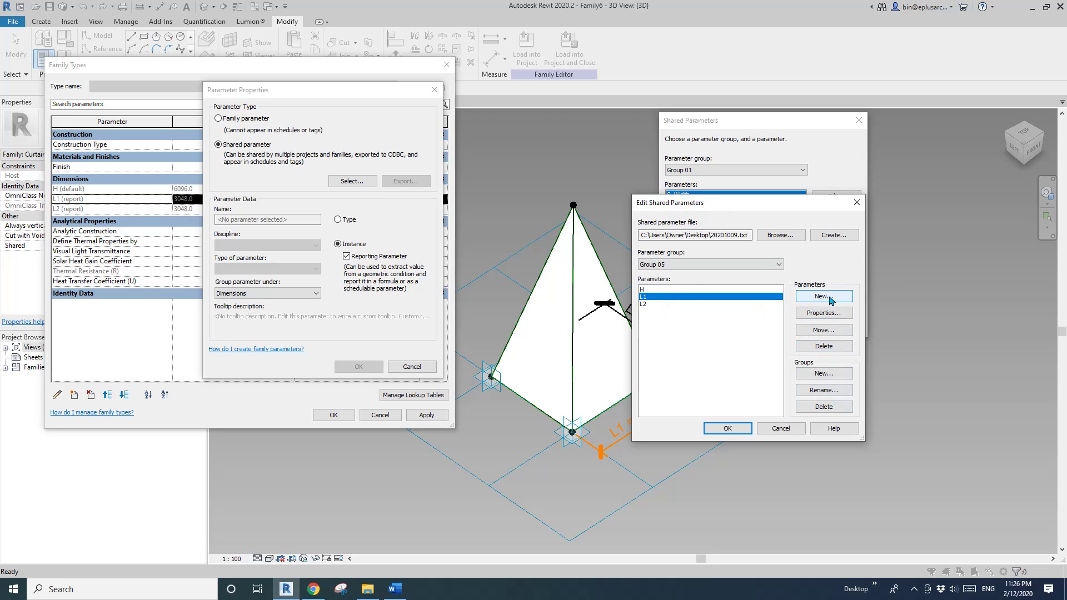
click(656, 304)
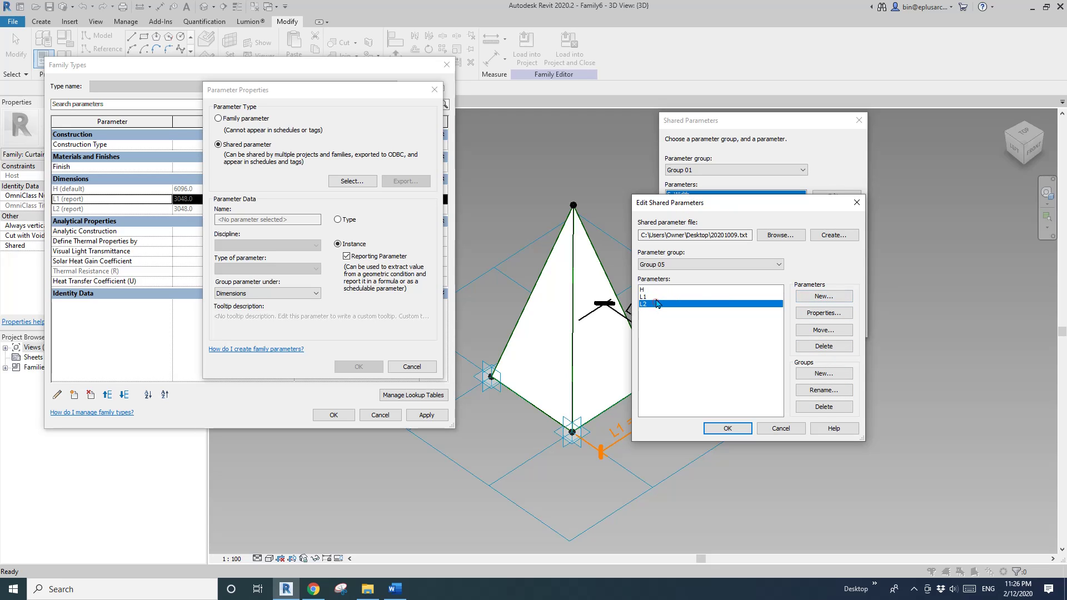
click(656, 297)
mouse_move(712, 210)
mouse_down()
mouse_move(691, 206)
mouse_move(707, 207)
mouse_up()
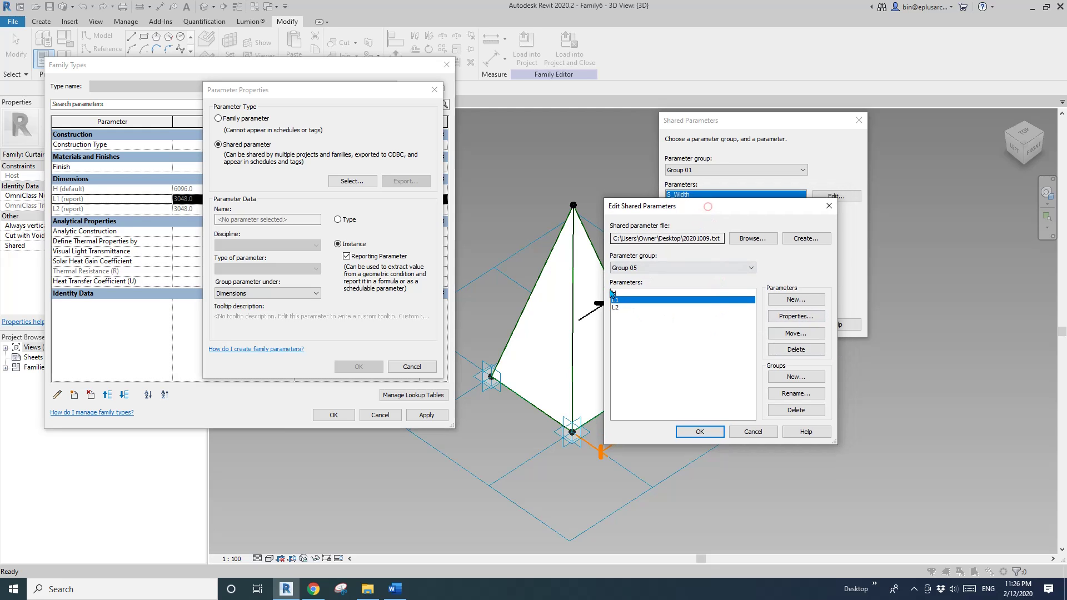
click(624, 307)
click(623, 299)
click(621, 307)
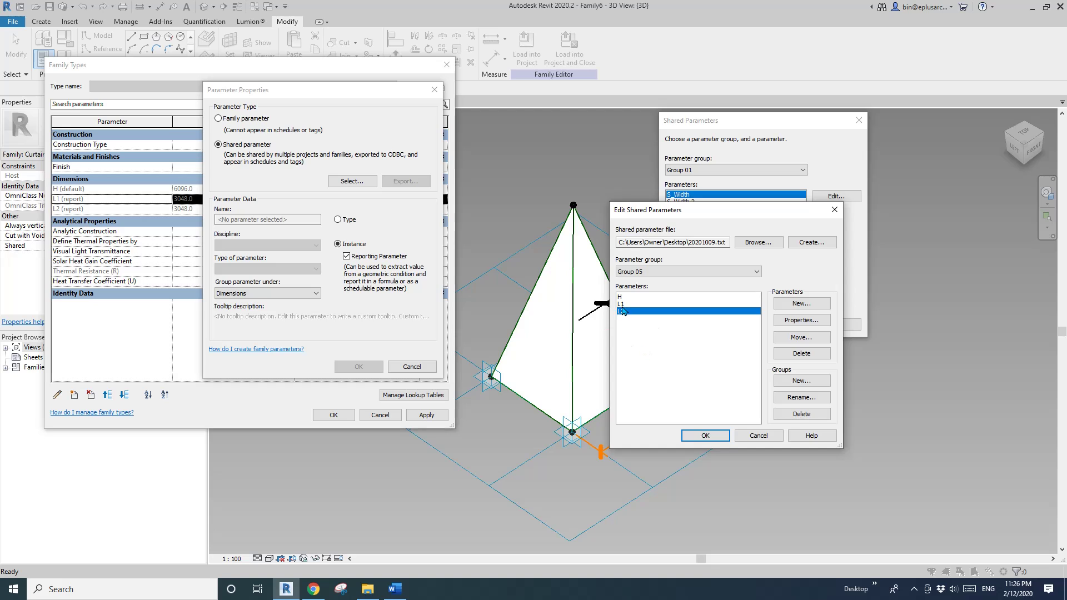
click(757, 438)
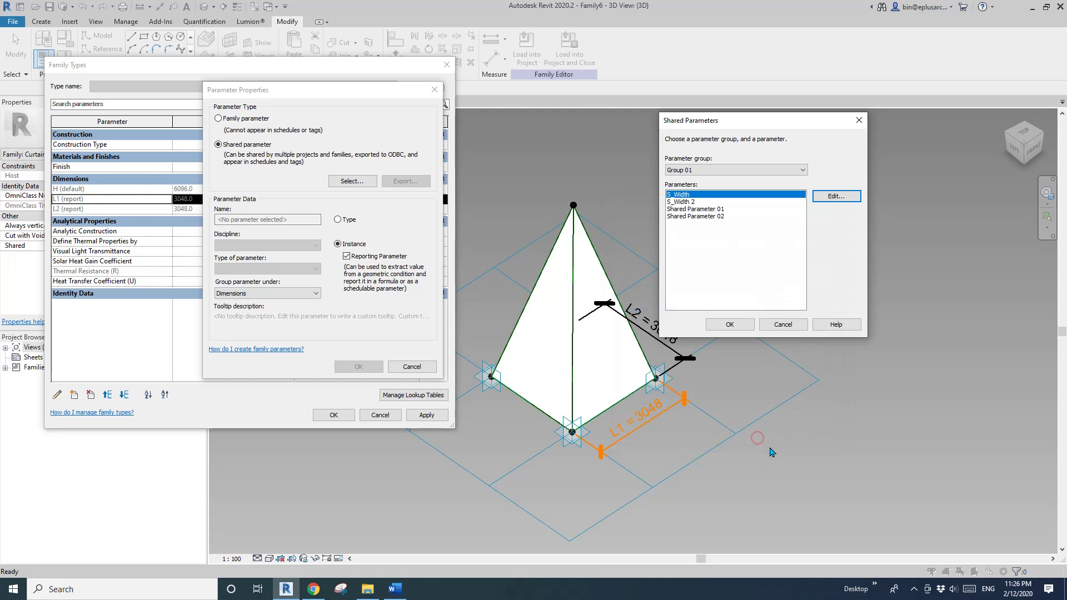
Assign the shared parameter L1 from Group 05 to the panel's L1 reporting parameter
click(744, 170)
click(687, 209)
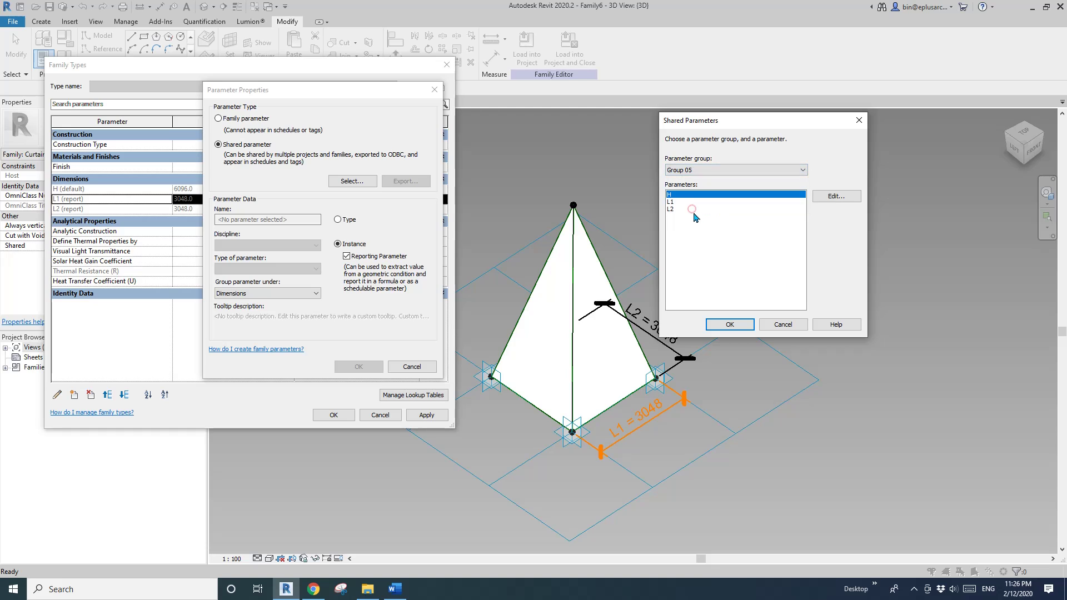
click(680, 202)
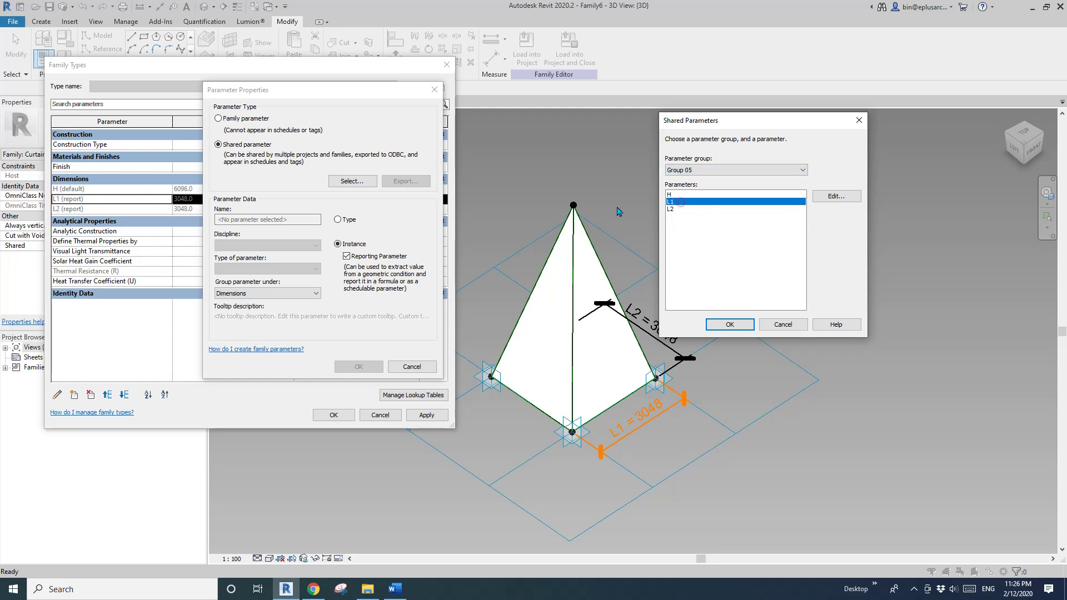
click(742, 327)
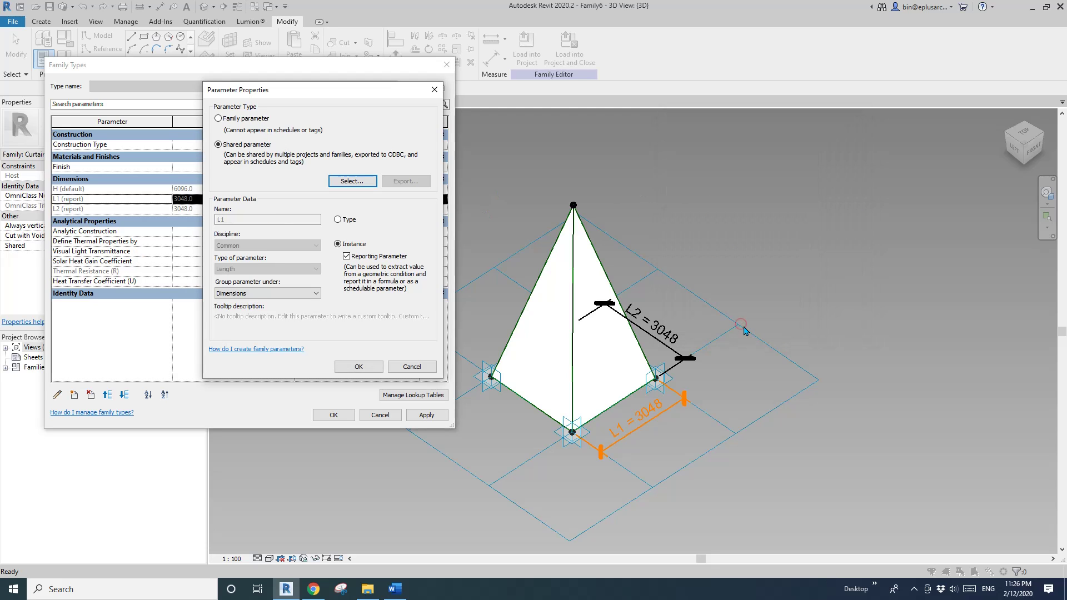
click(359, 367)
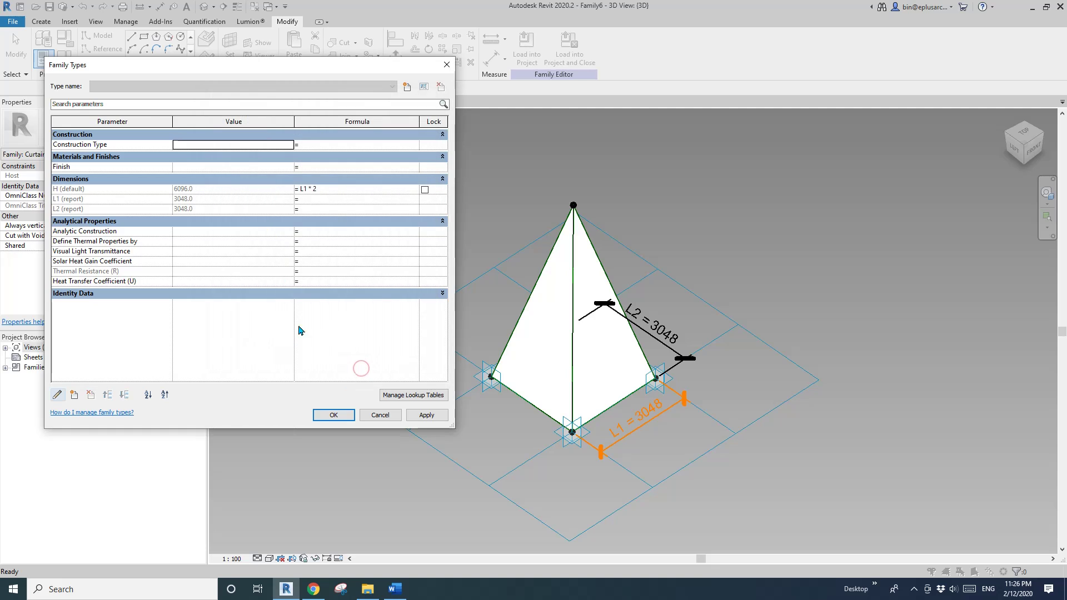
Convert the L2 reporting parameter to a shared parameter using L2 from Group 05
click(69, 209)
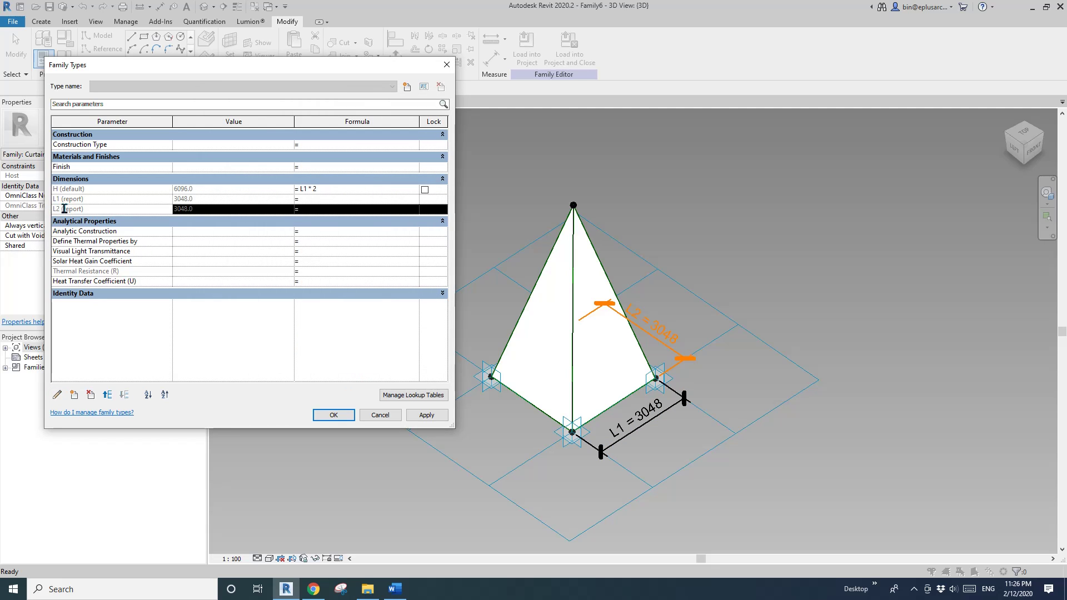
click(57, 395)
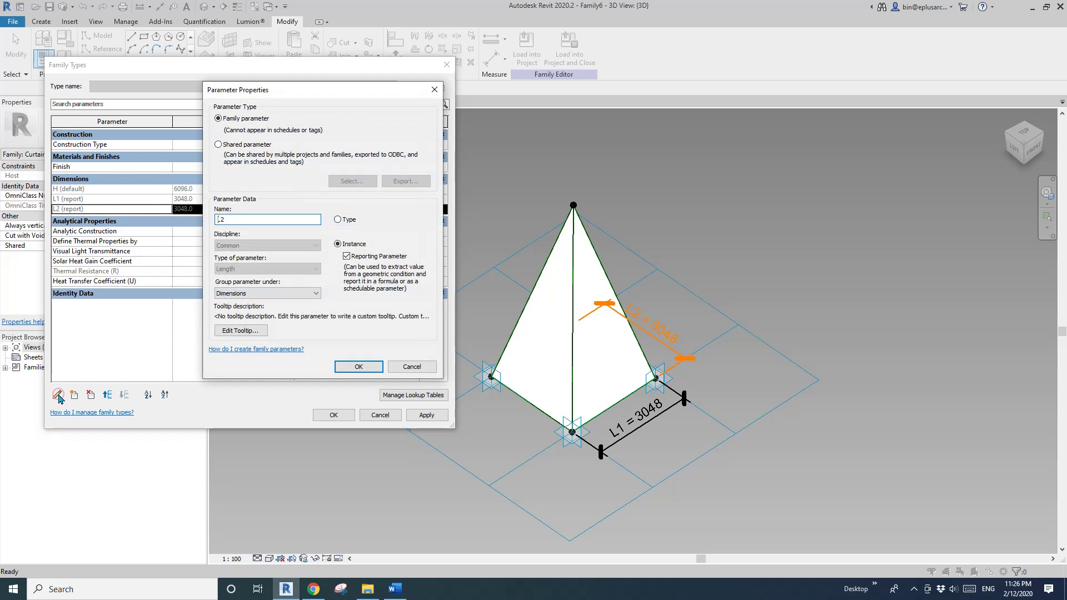
click(232, 146)
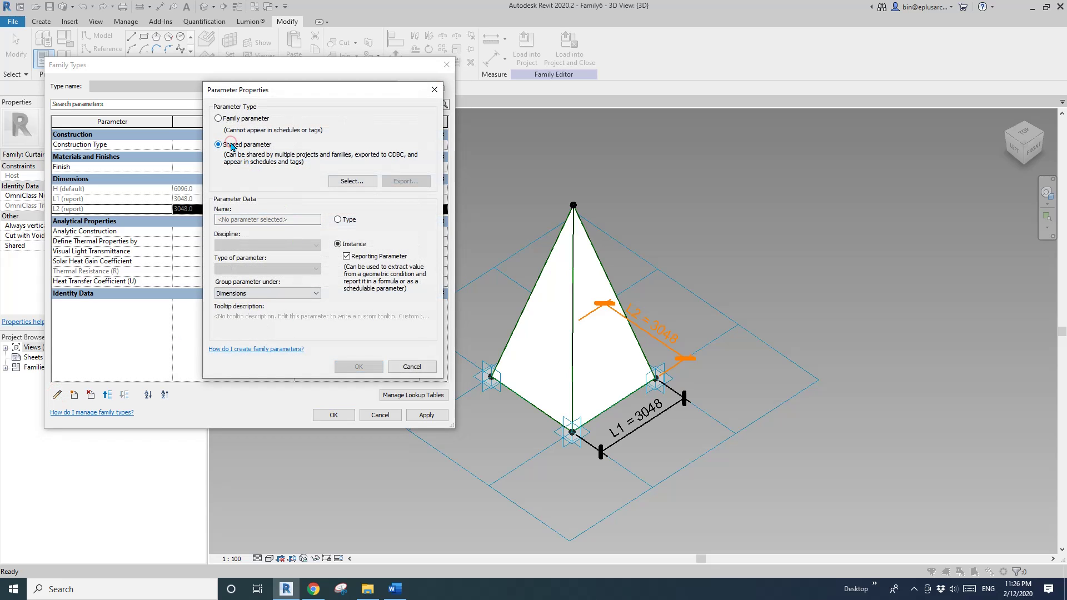
click(354, 181)
click(735, 170)
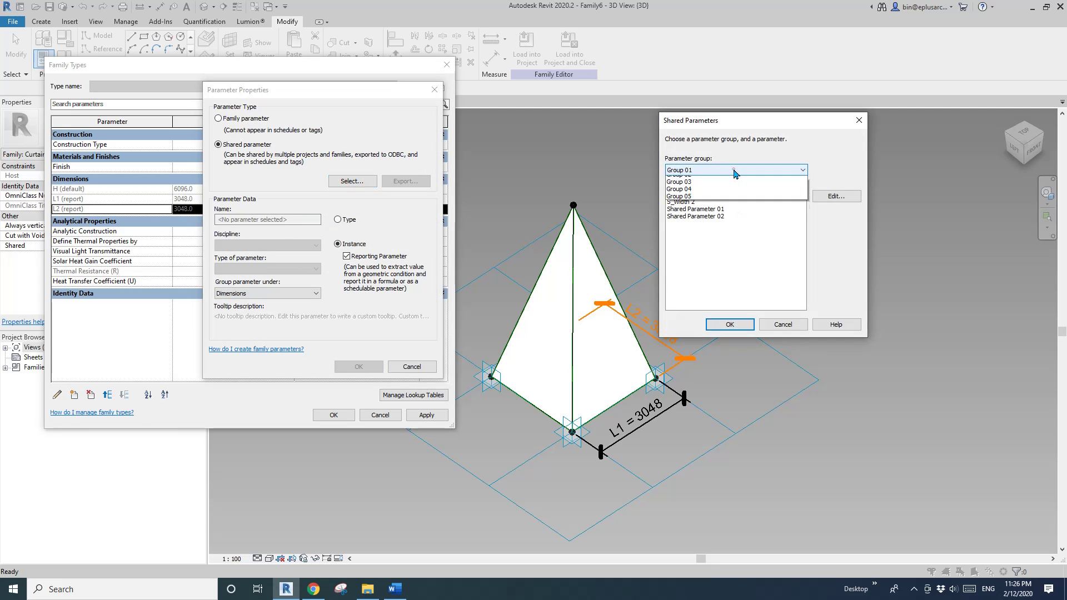
click(692, 209)
click(679, 210)
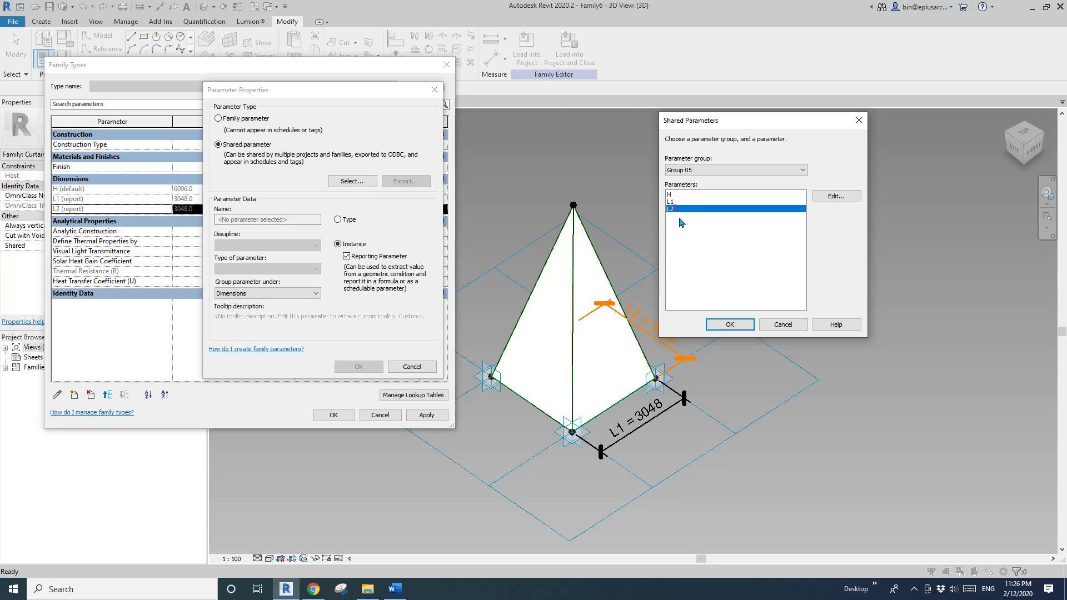
click(710, 323)
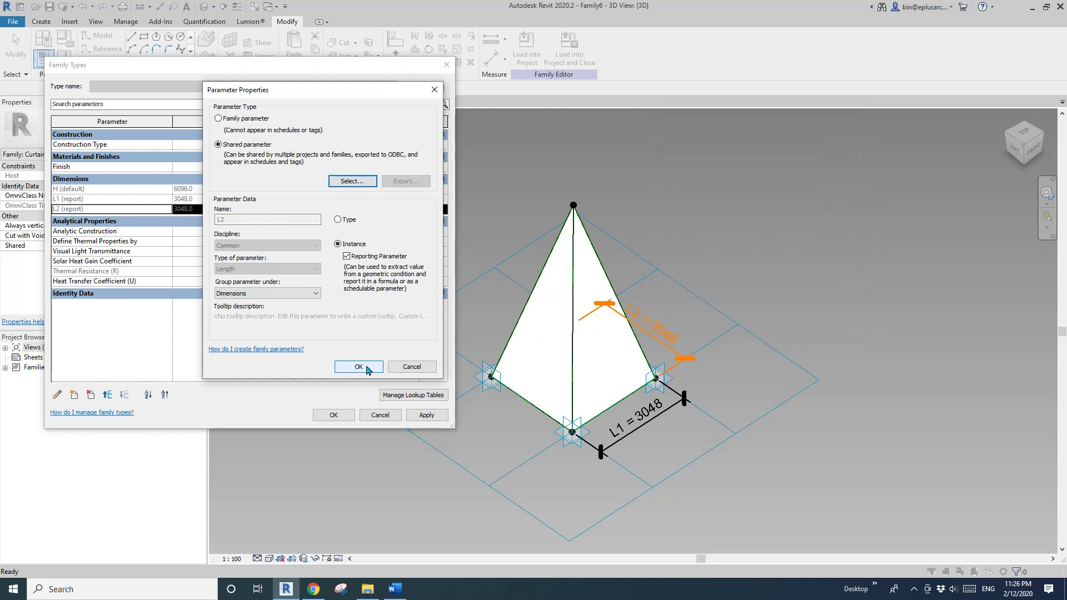
click(358, 366)
Convert the H parameter to a shared parameter using H from Group 05, and accept the family types
click(66, 190)
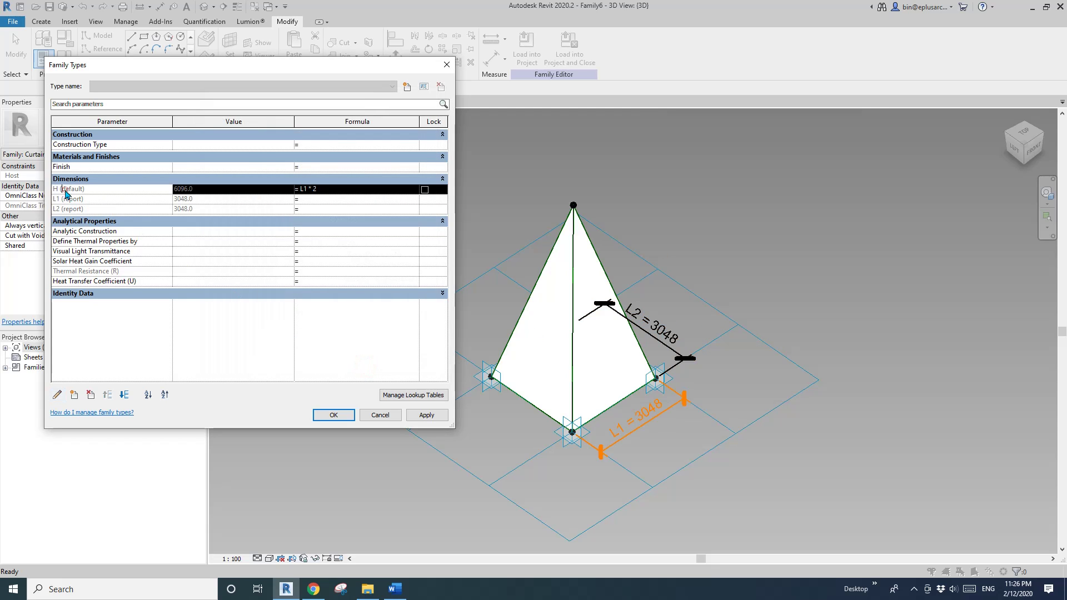
click(57, 394)
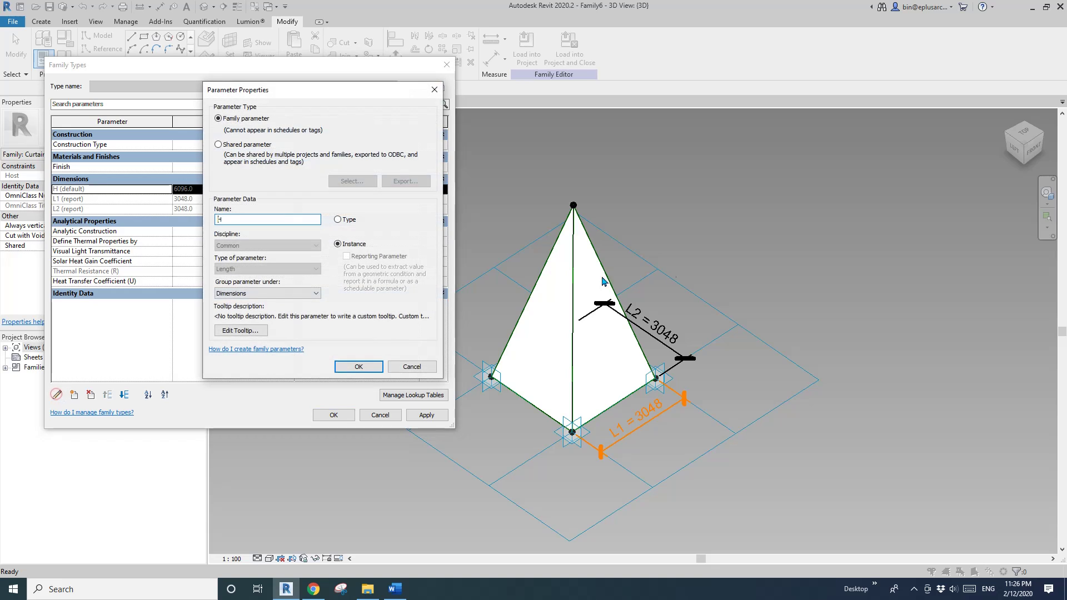
click(218, 144)
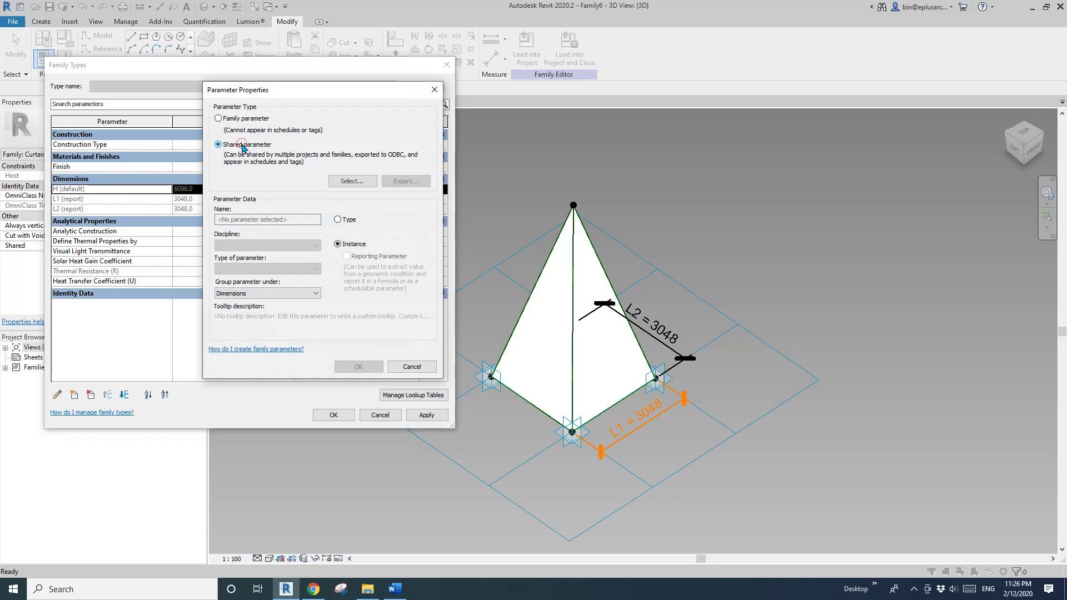
click(362, 186)
click(708, 168)
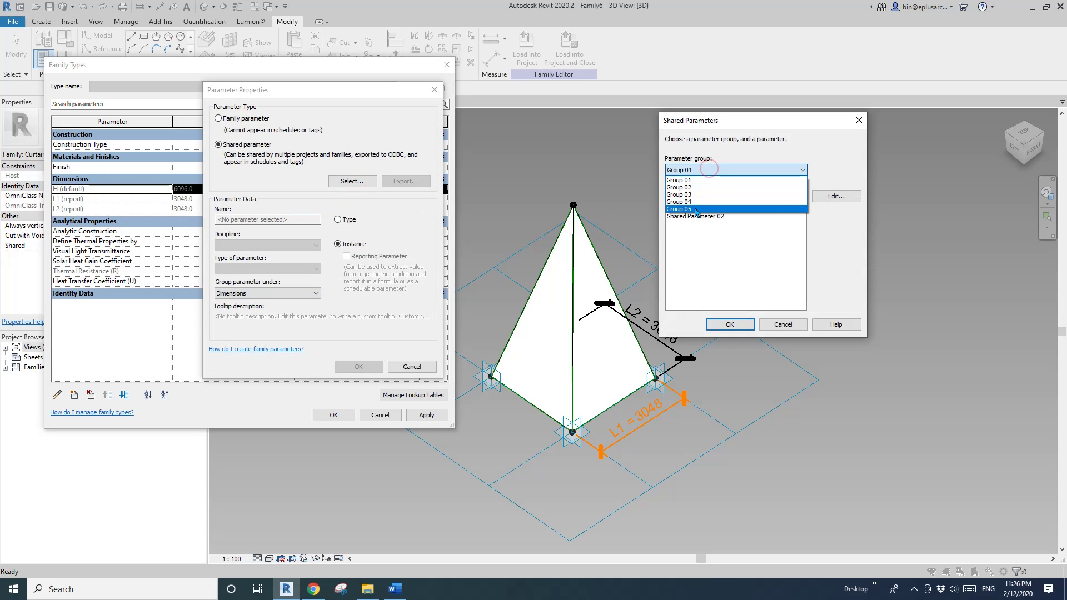
click(696, 209)
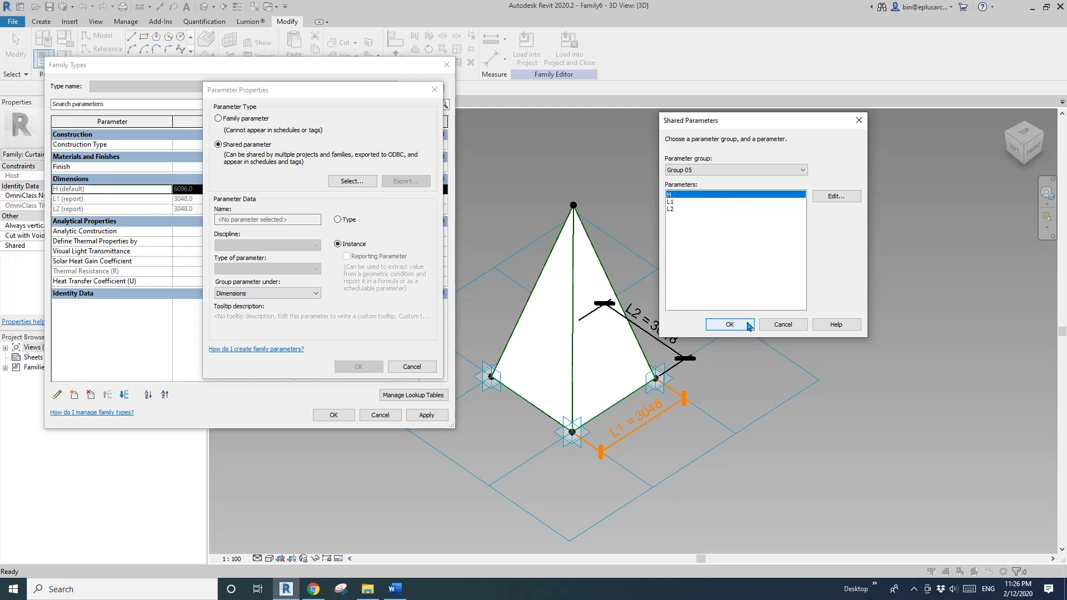
click(729, 324)
drag(325, 95, 611, 90)
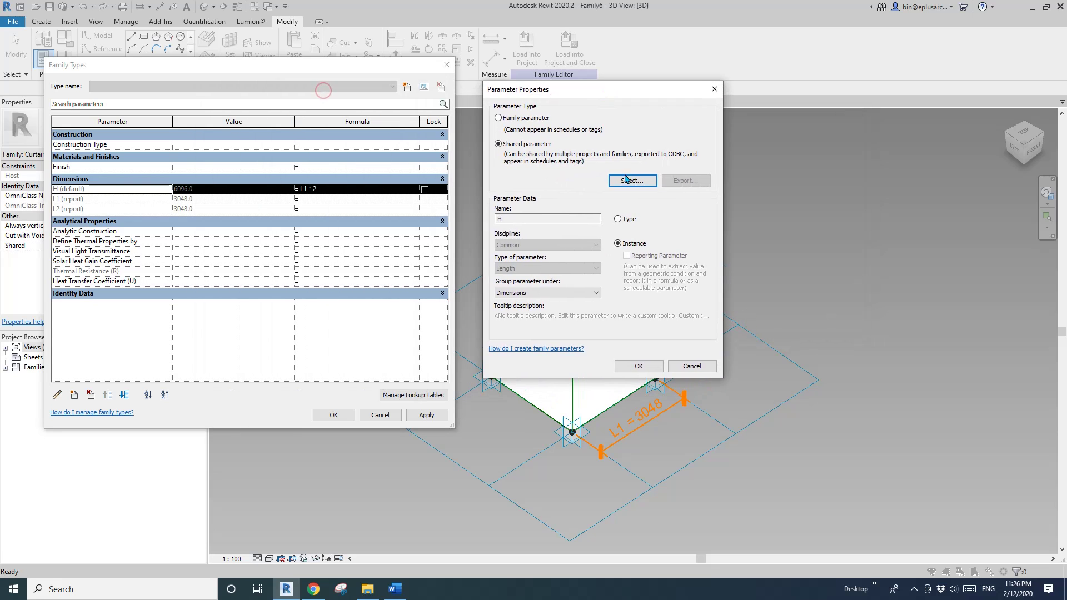
click(644, 364)
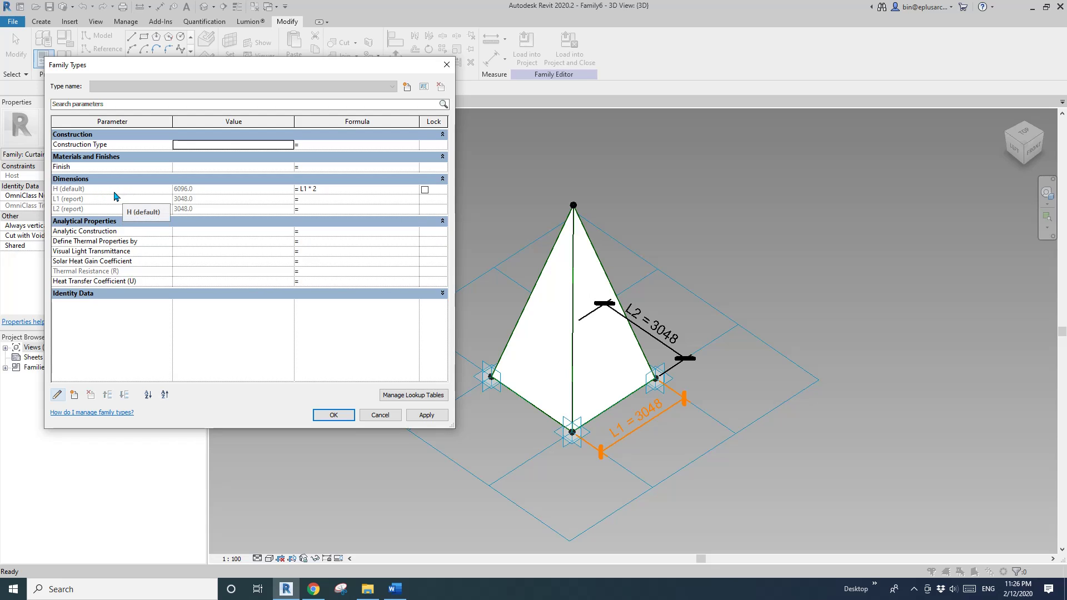
click(333, 415)
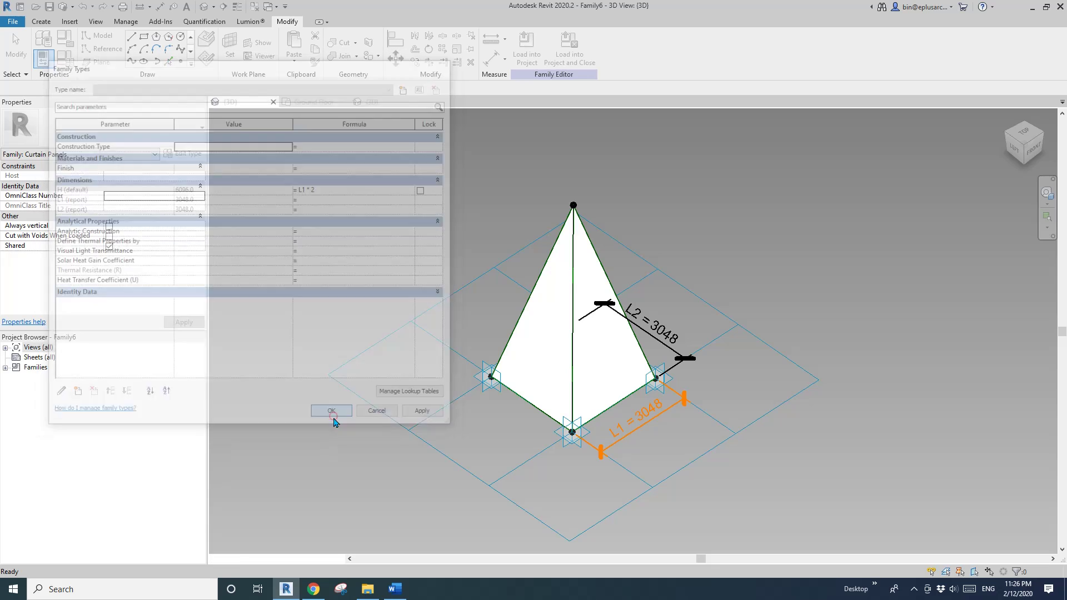
Load the panel family into the project and close it without saving, overwriting the existing version
click(580, 53)
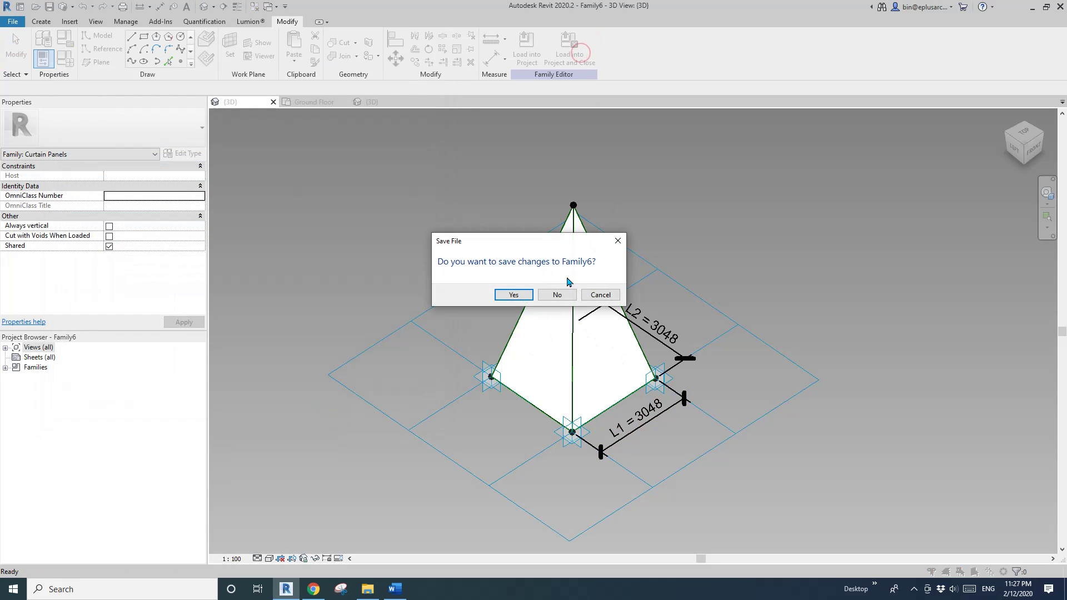
click(554, 299)
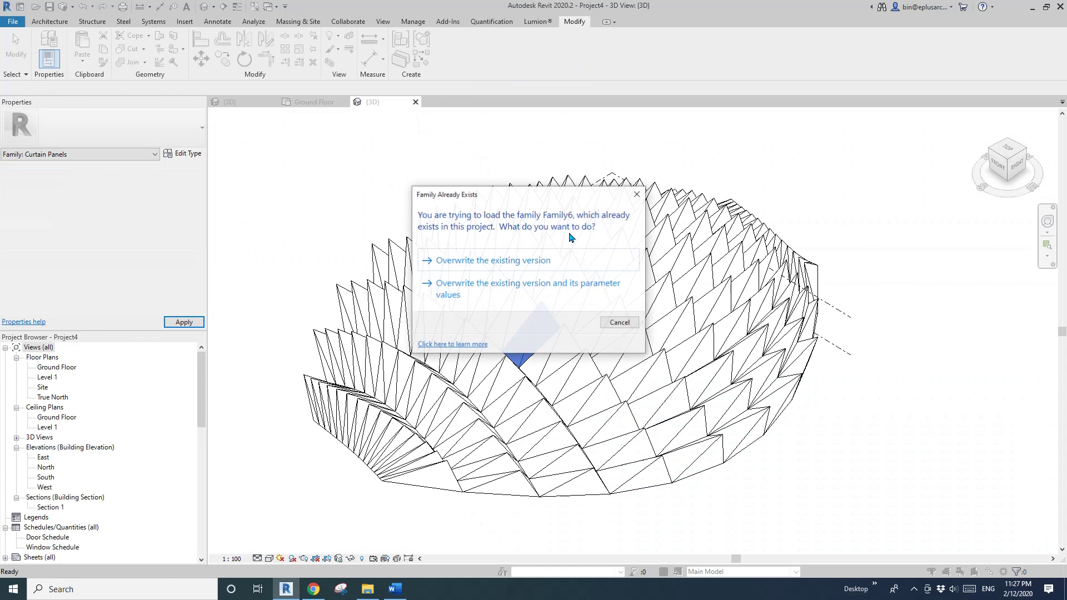
click(512, 263)
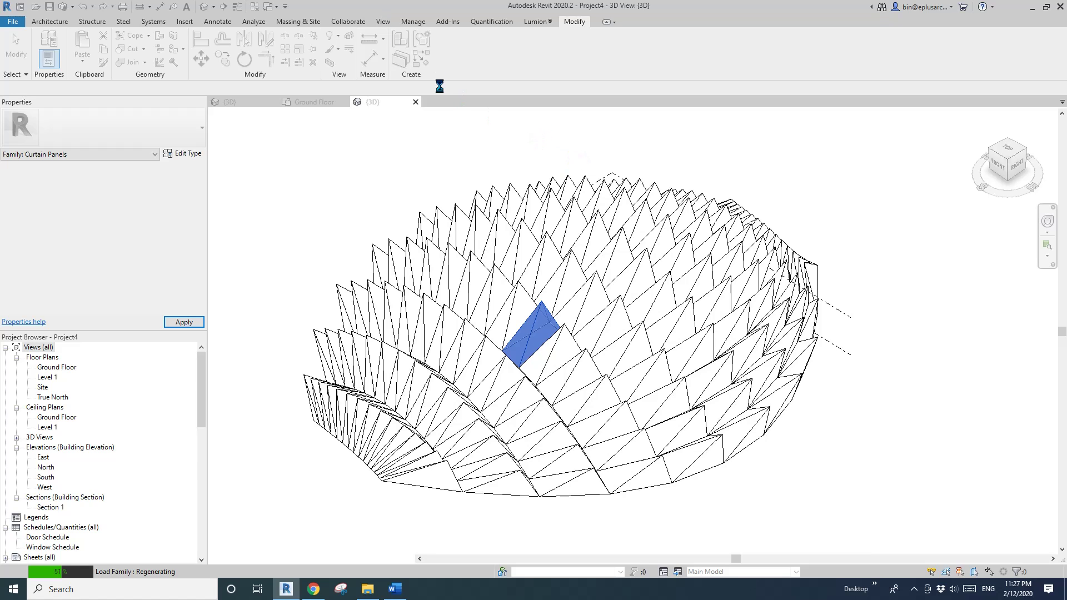
Create a new schedule for the Curtain Panels category
click(385, 23)
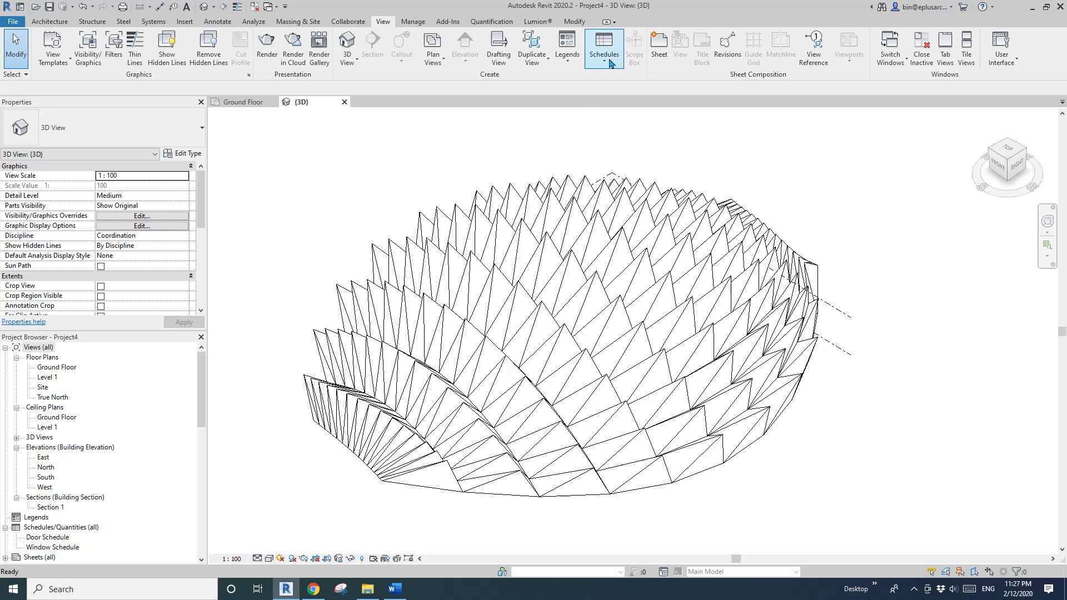
click(604, 52)
click(639, 82)
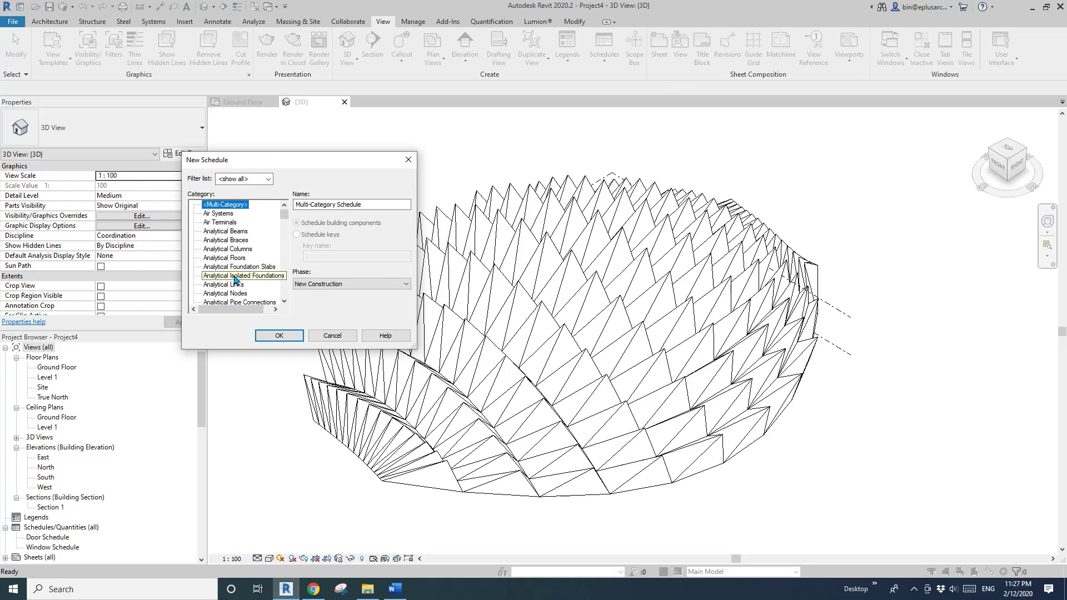
click(230, 256)
key(c)
scroll(244, 267, down, 3)
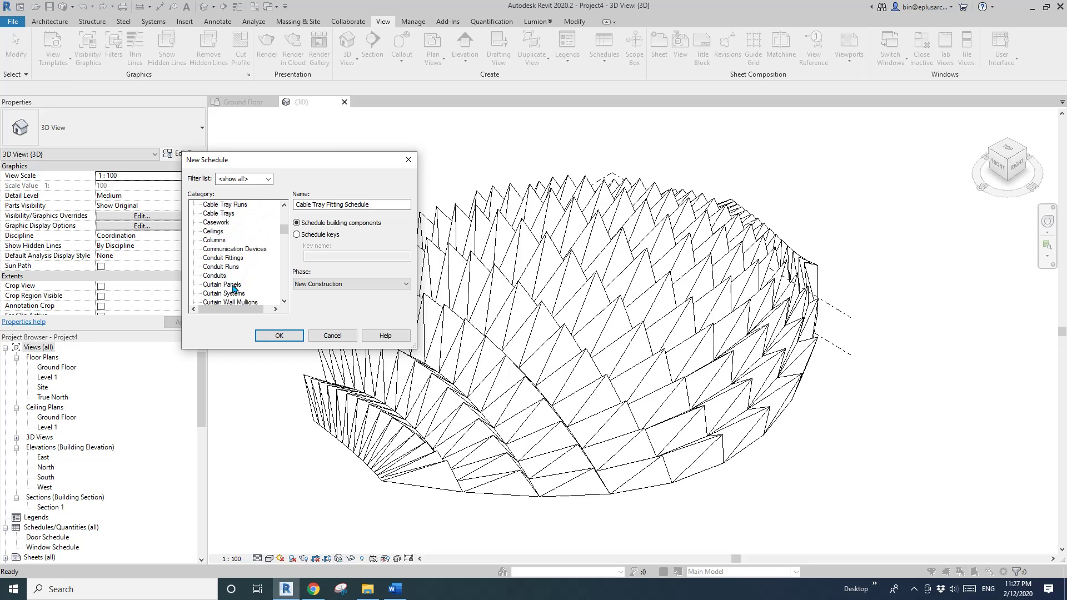
click(233, 285)
click(279, 336)
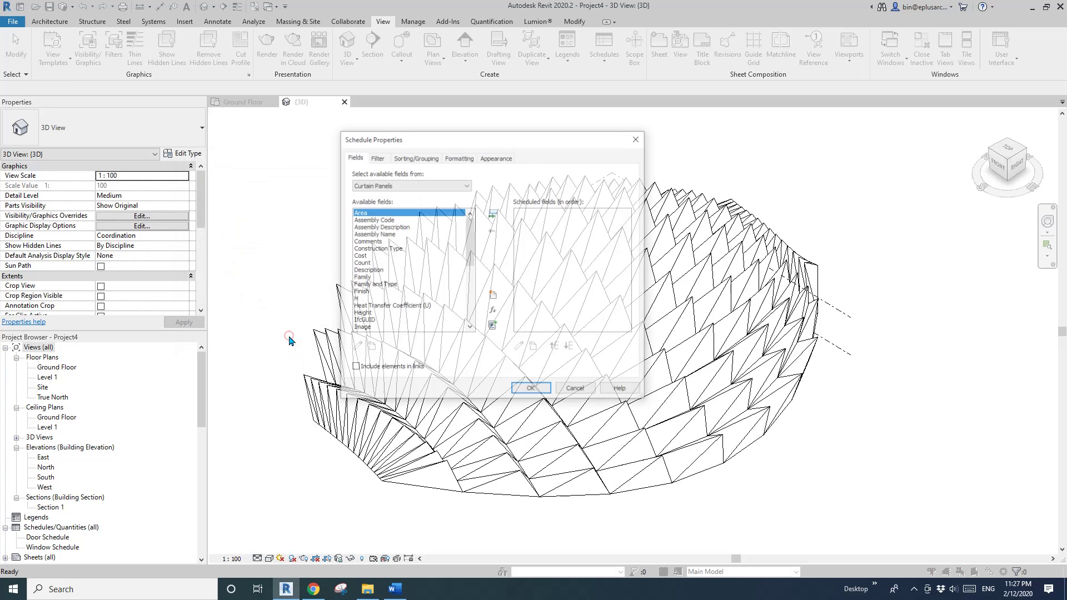
Add the H, L1 and L2 fields to the curtain panel schedule
drag(469, 239, 478, 260)
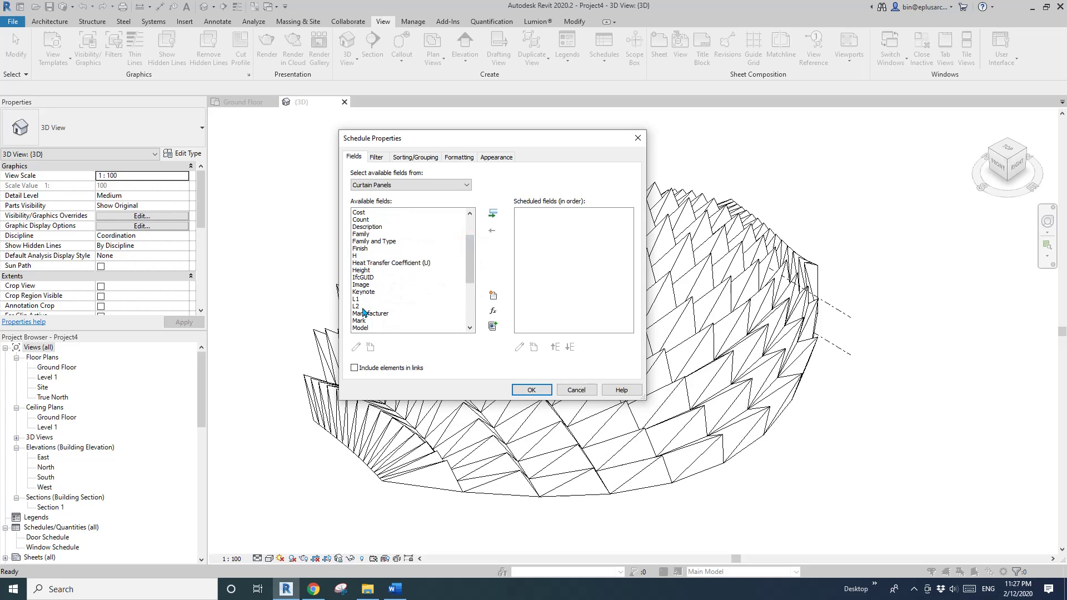
scroll(464, 254, down, 1)
click(356, 235)
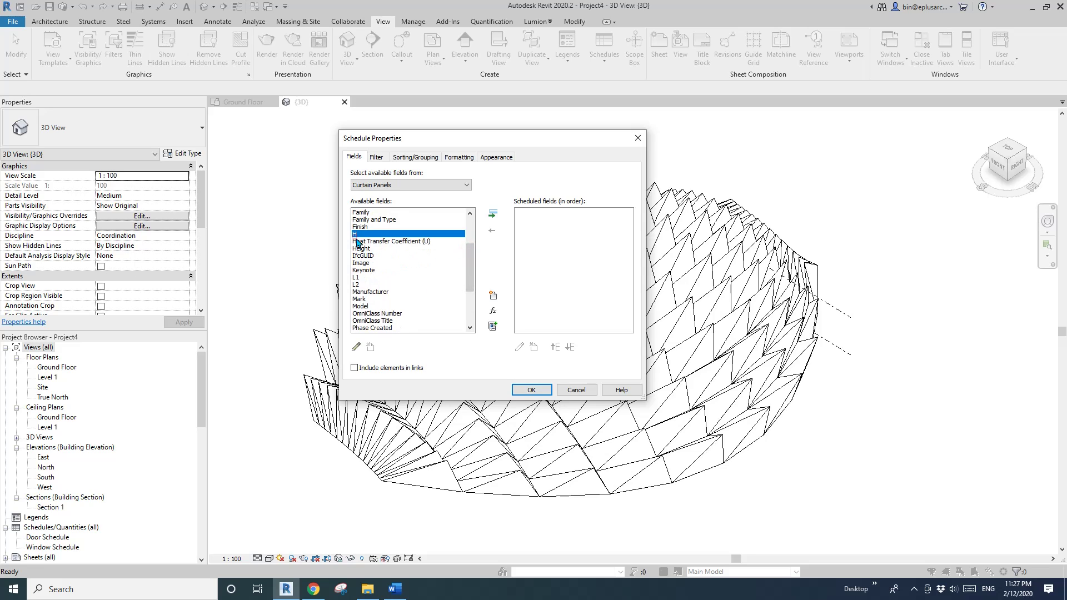
click(493, 213)
click(357, 270)
click(492, 213)
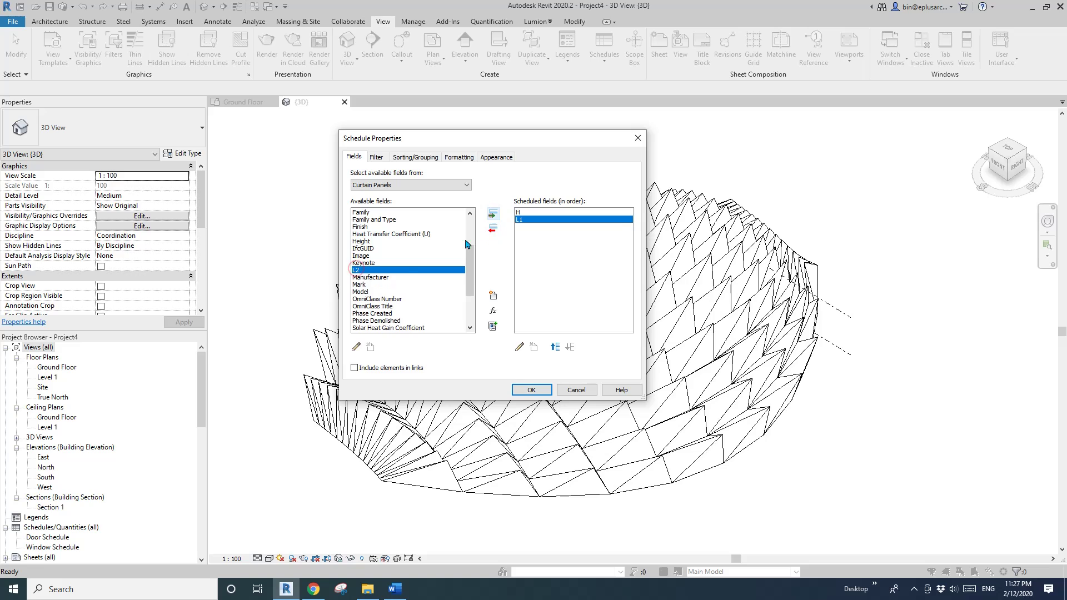
click(494, 217)
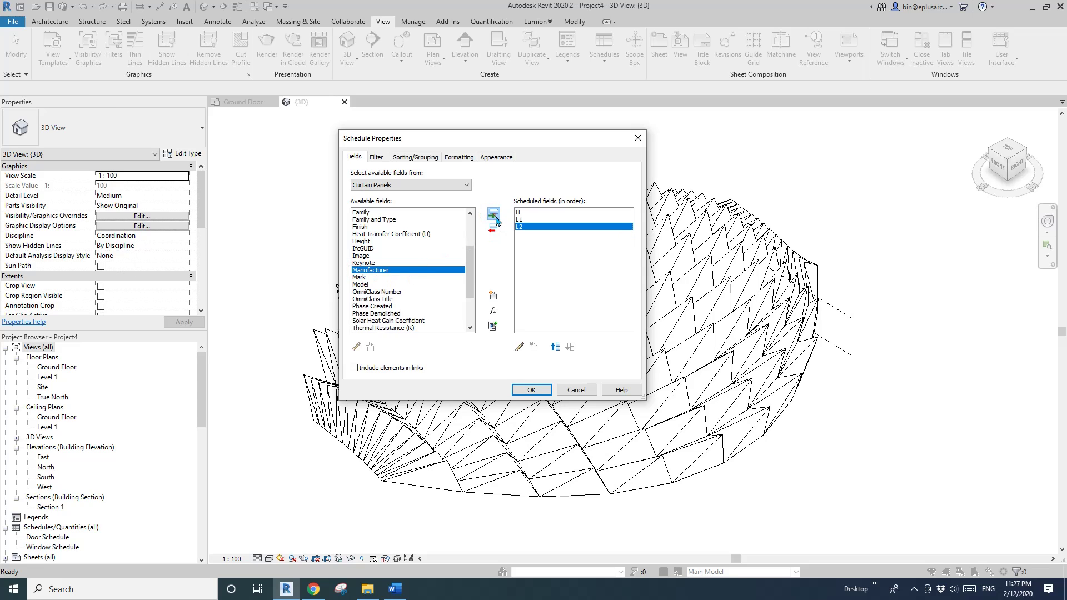
Reorder the scheduled fields to L1, L2, H and generate the panel schedule
click(526, 219)
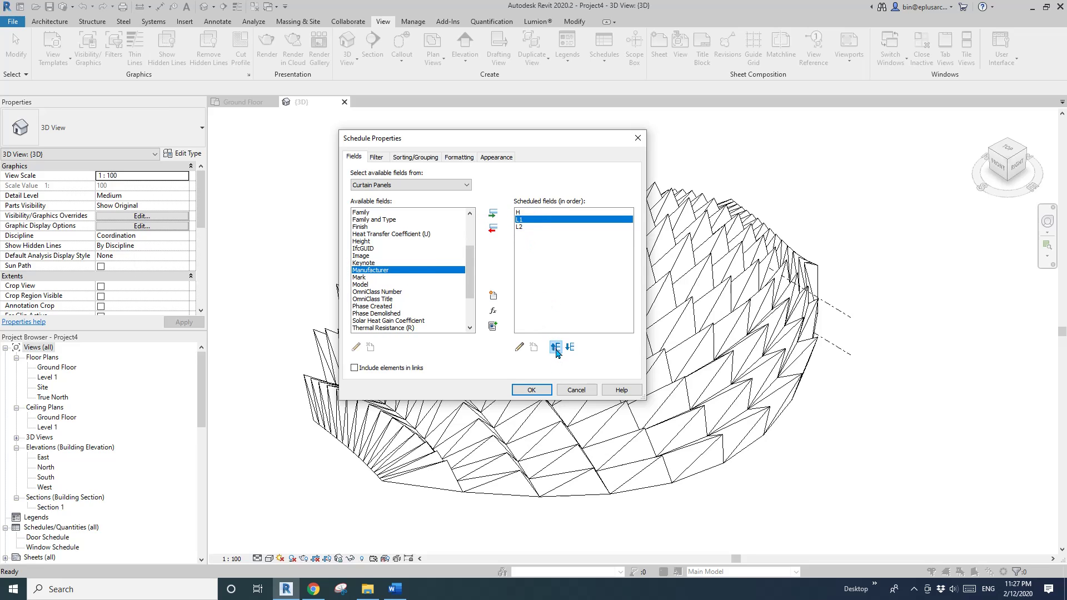
click(556, 348)
click(543, 272)
click(555, 348)
click(538, 390)
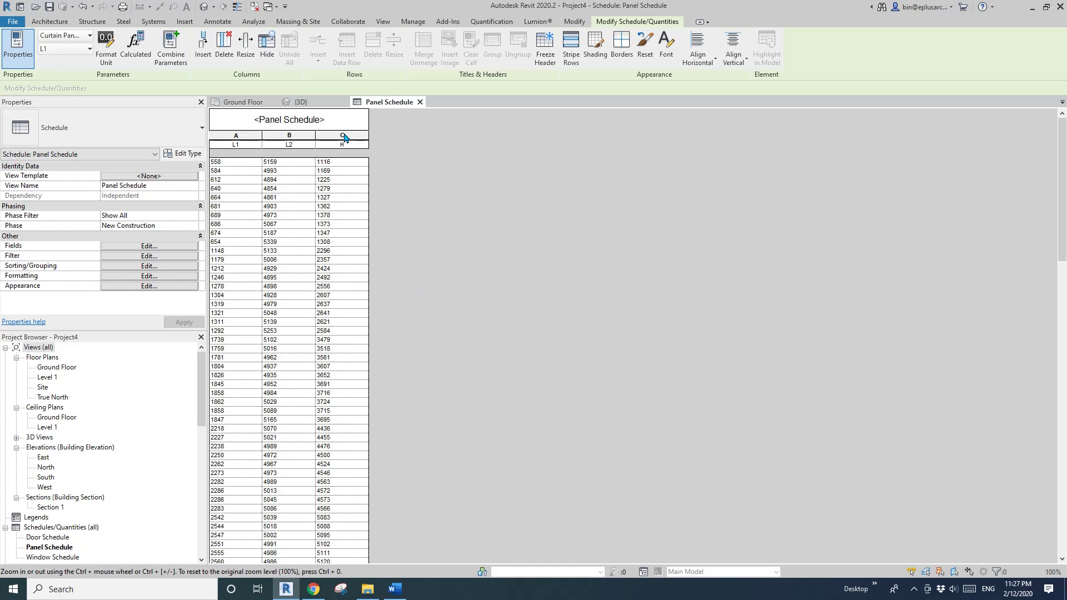
scroll(267, 278, down, 8)
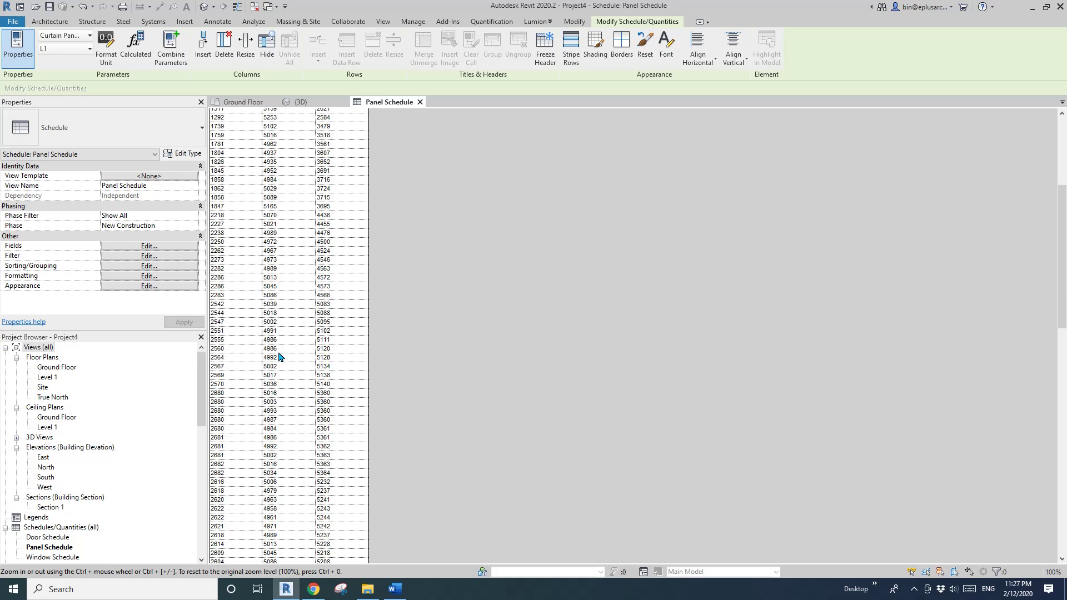
scroll(287, 378, up, 10)
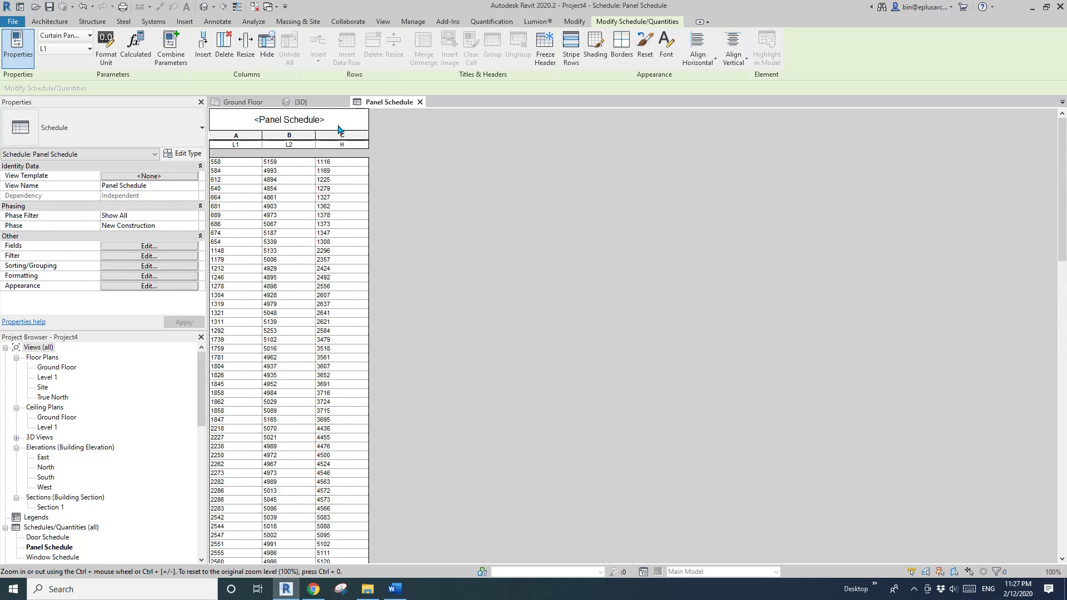
Close the Ground Floor view and tile the 3D view beside the panel schedule with the whole model in view
click(317, 102)
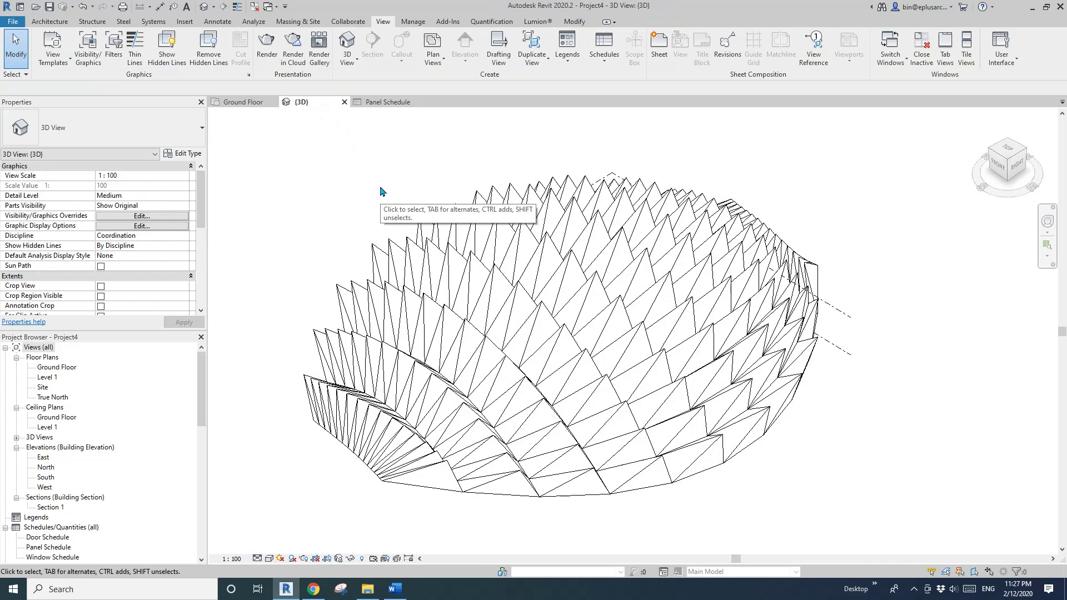
key(w)
key(t)
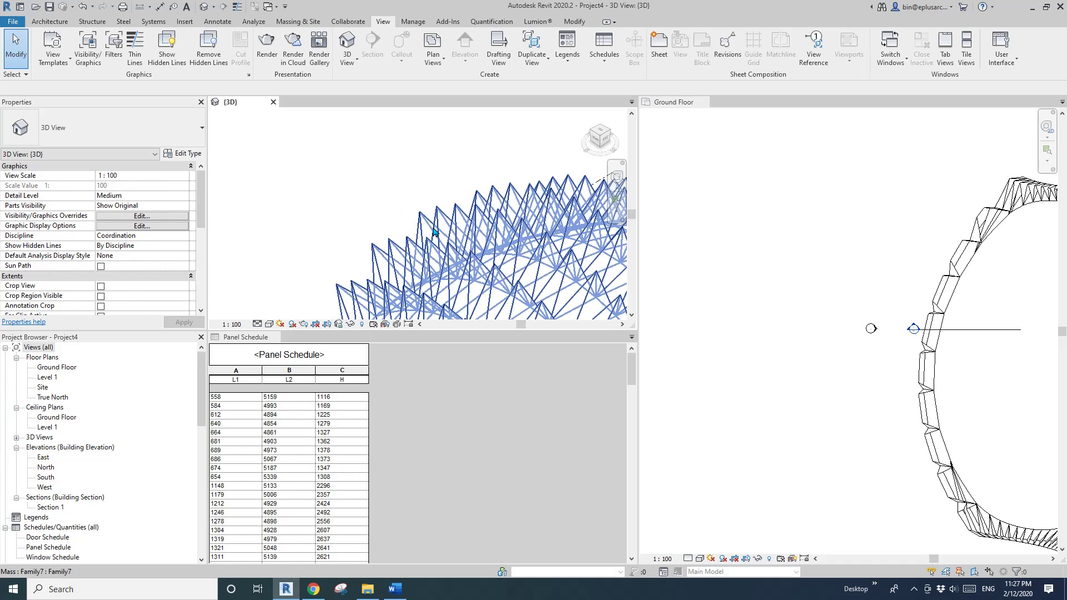
click(703, 102)
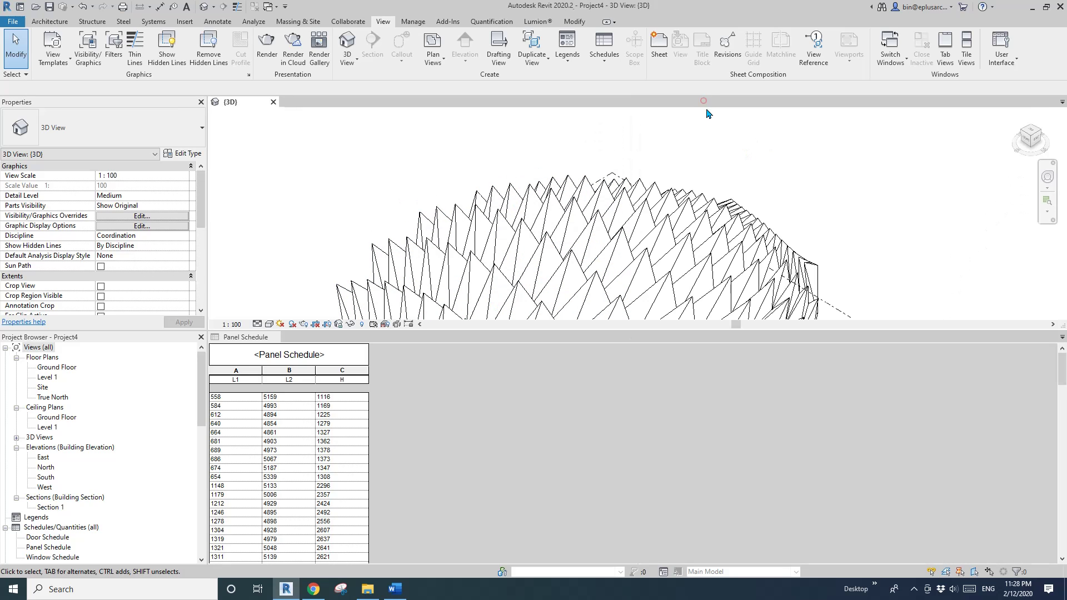
key(t)
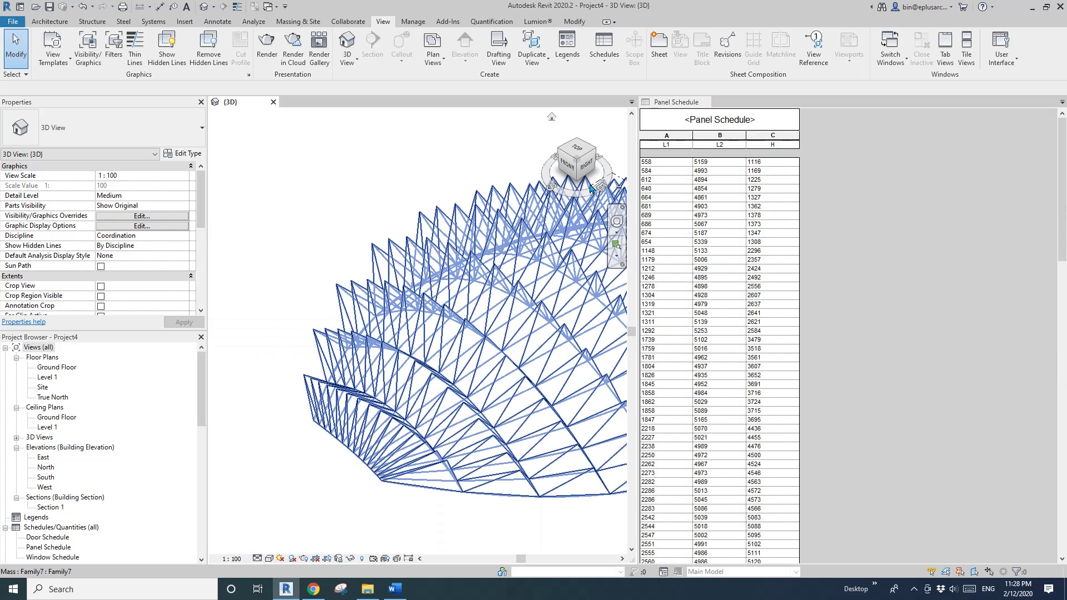
middle_drag(450, 330, 400, 327)
scroll(460, 316, down, 2)
middle_drag(511, 317, 442, 321)
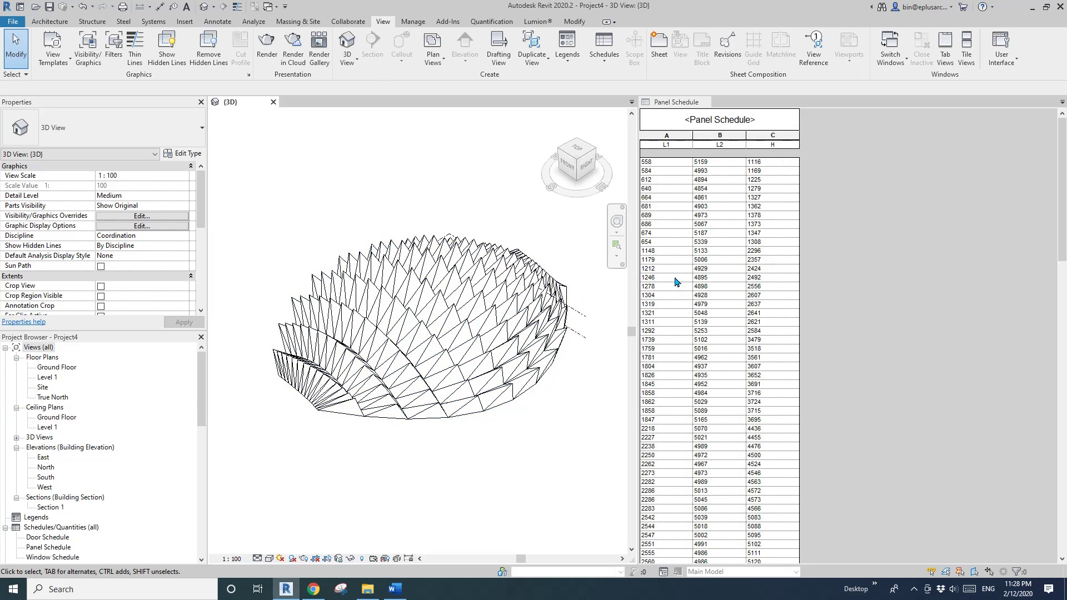
Select the schedule row with L1 1311 to locate its panel in the 3D view
click(676, 279)
click(516, 263)
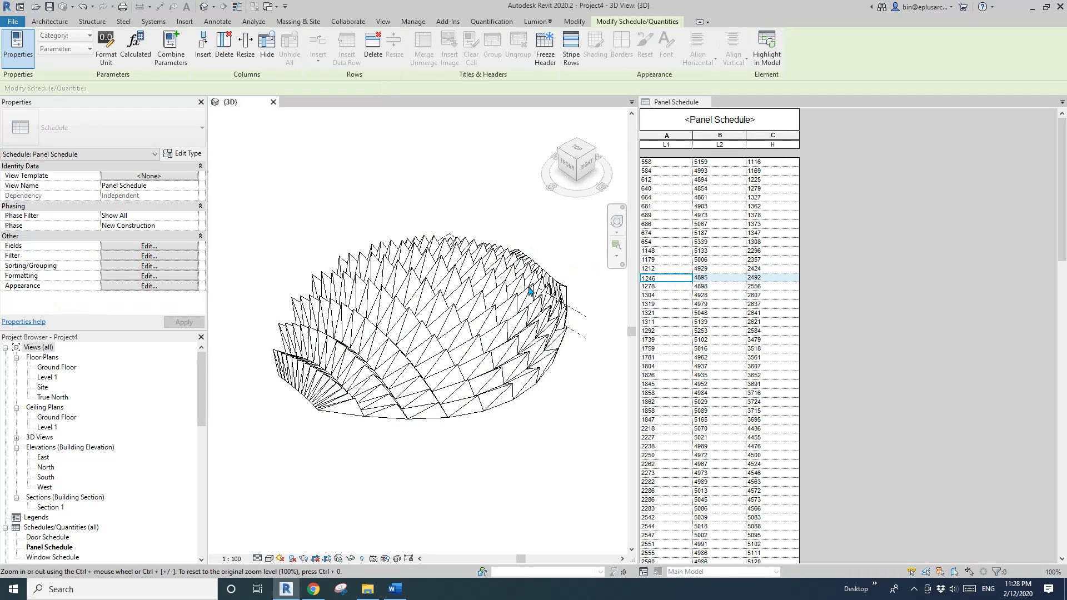
shift+middle_drag(516, 263, 530, 269)
click(516, 200)
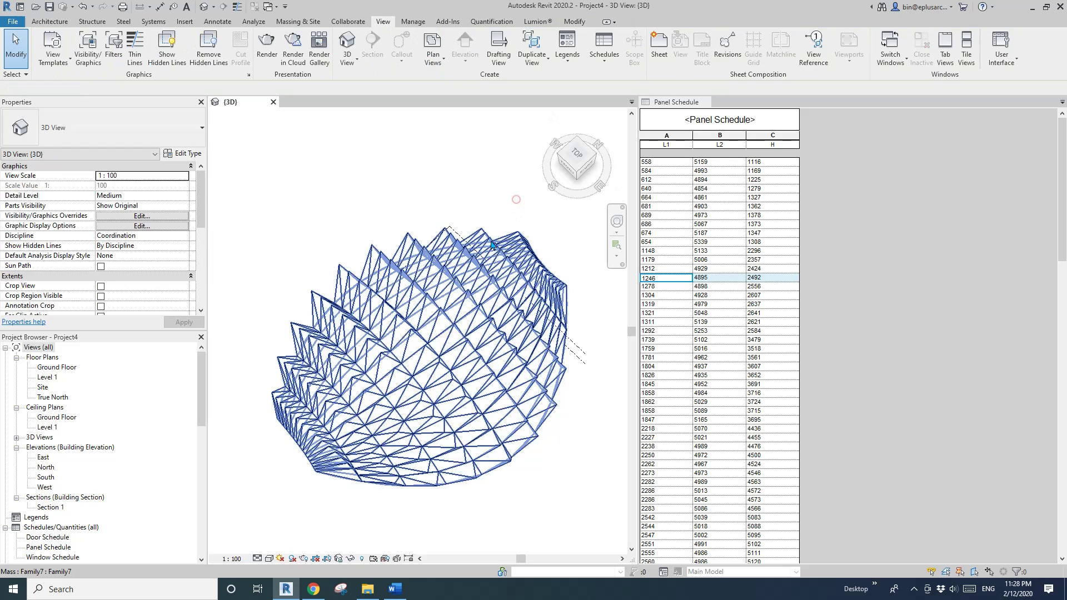
click(670, 323)
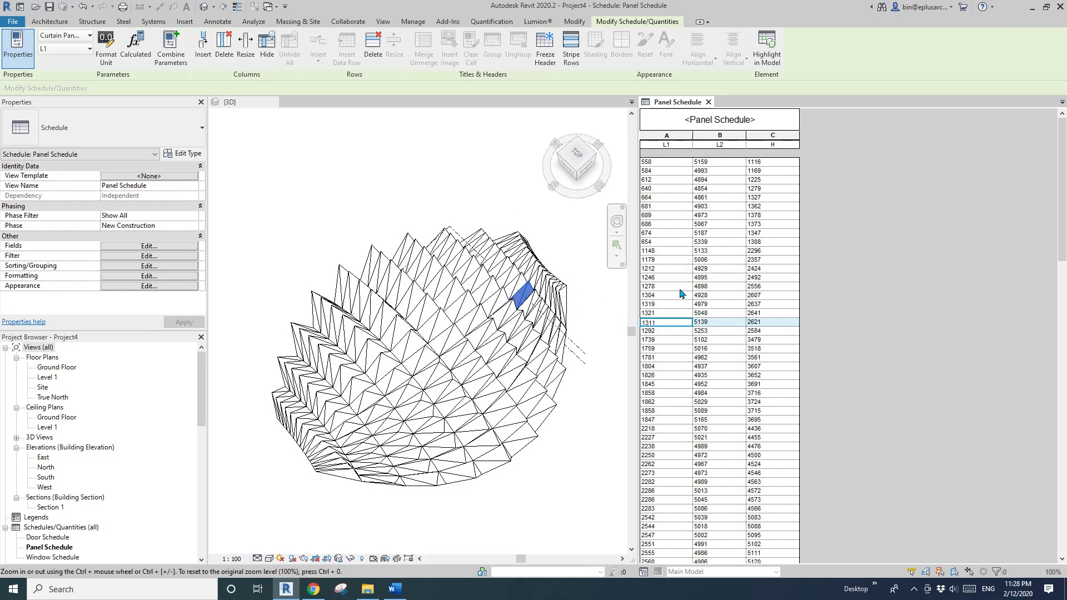
scroll(511, 302, up, 1)
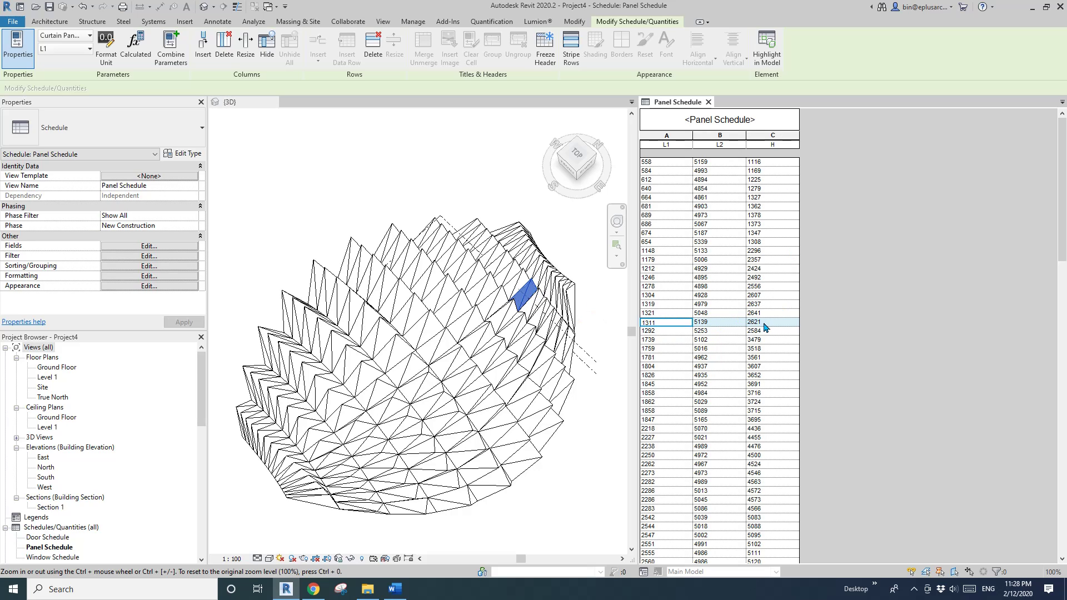
Select a single pyramid panel near the middle of the 3D model and look through the schedule for its row
click(427, 378)
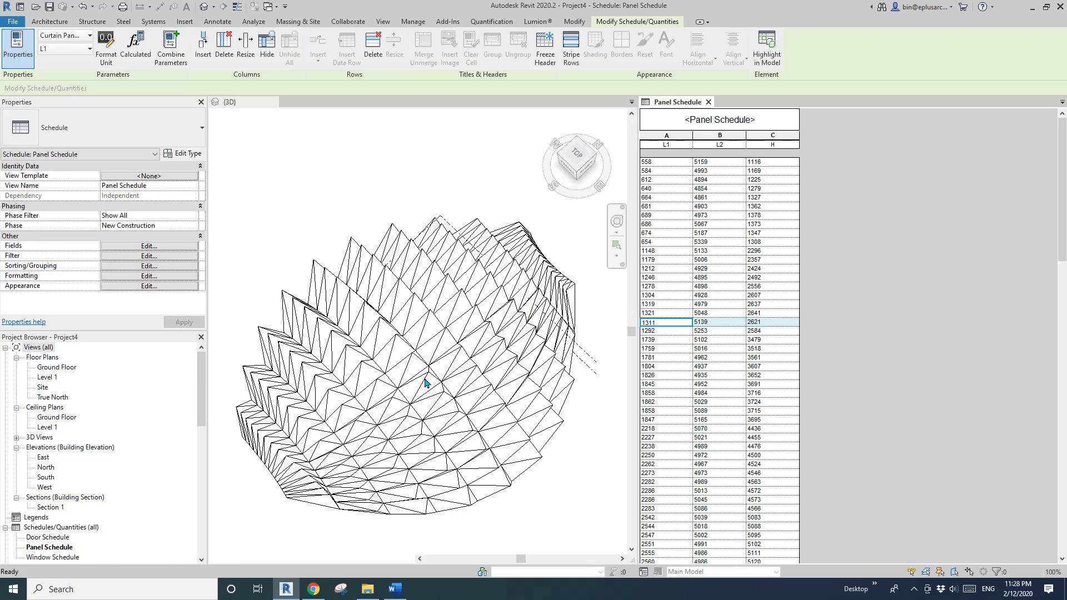
click(428, 377)
click(428, 381)
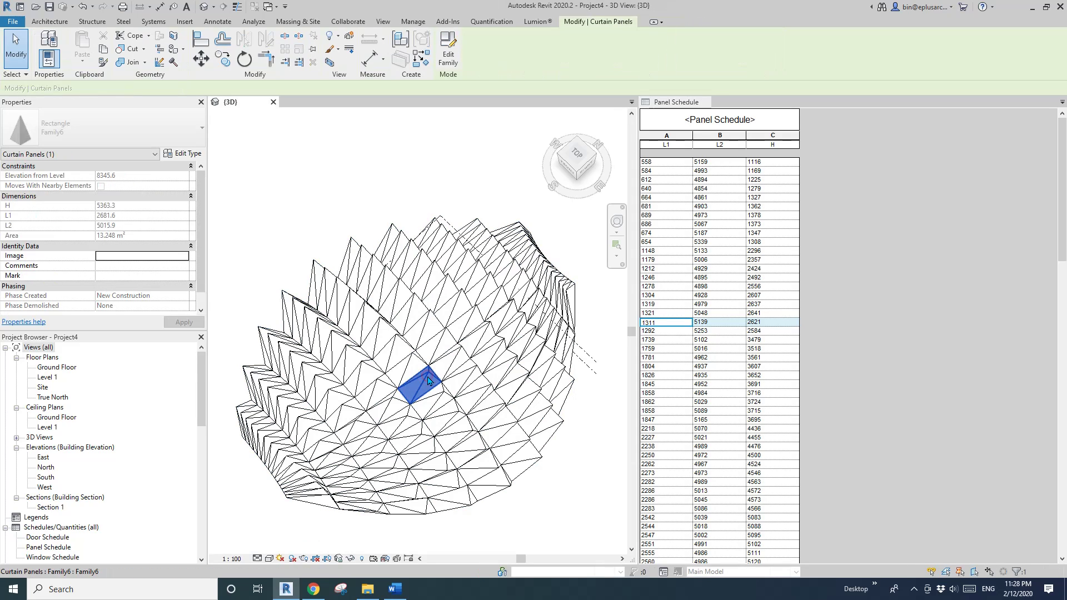
scroll(783, 400, down, 10)
scroll(789, 404, down, 10)
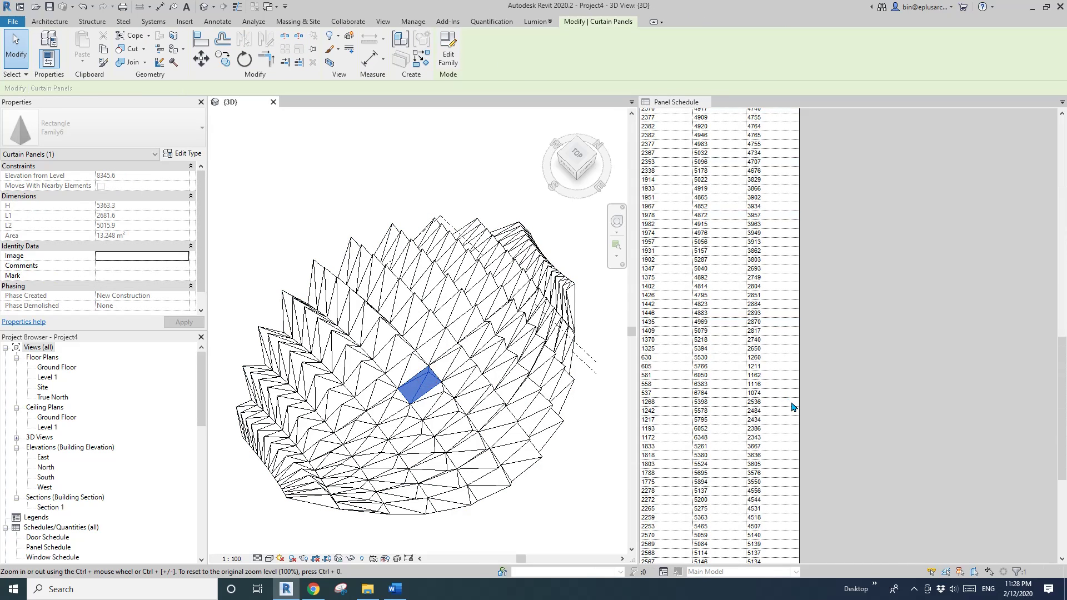
Look through the panel schedule and select the row with L1 1426 to locate its panel in the 3D view
scroll(792, 403, up, 12)
scroll(792, 402, up, 10)
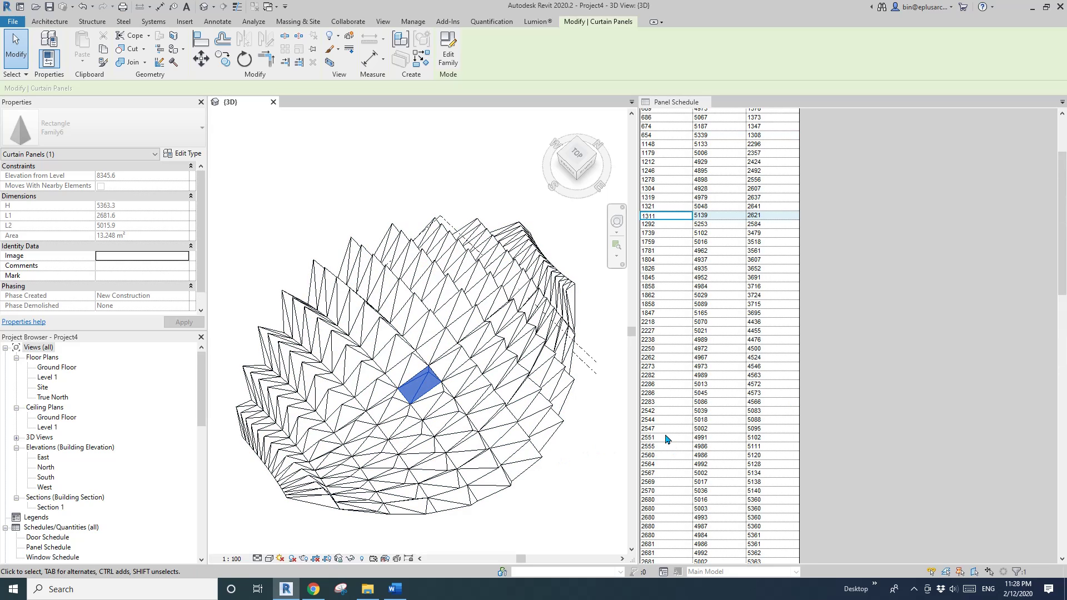
scroll(668, 445, down, 15)
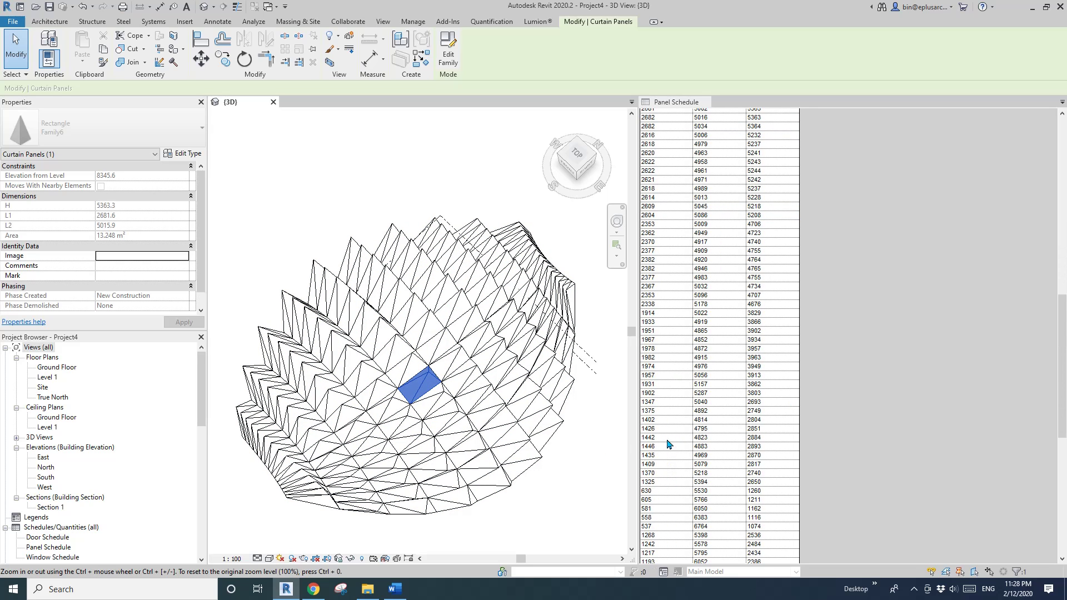
click(666, 430)
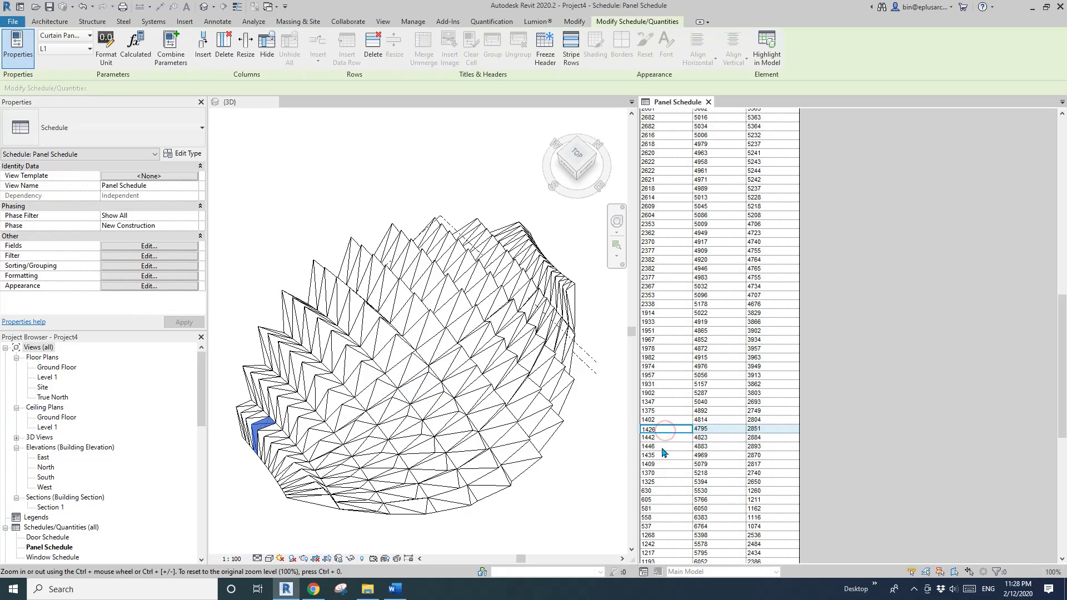
scroll(258, 430, down, 1)
Close the Panel Schedule so the 3D view of the panelled model fills the window
shift+middle_drag(298, 448, 327, 422)
click(505, 448)
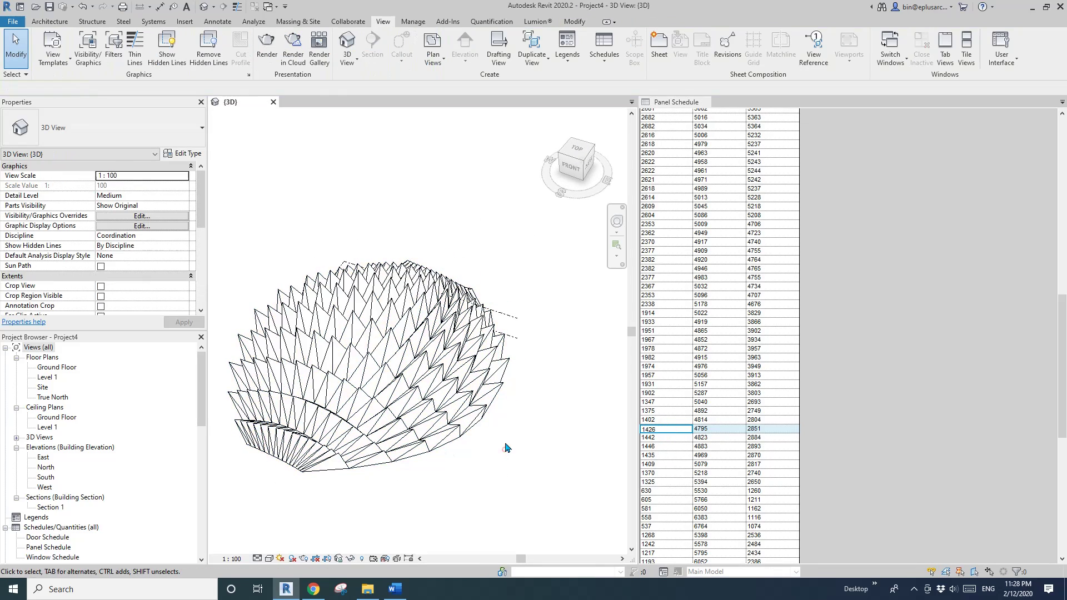
shift+middle_drag(505, 448, 464, 448)
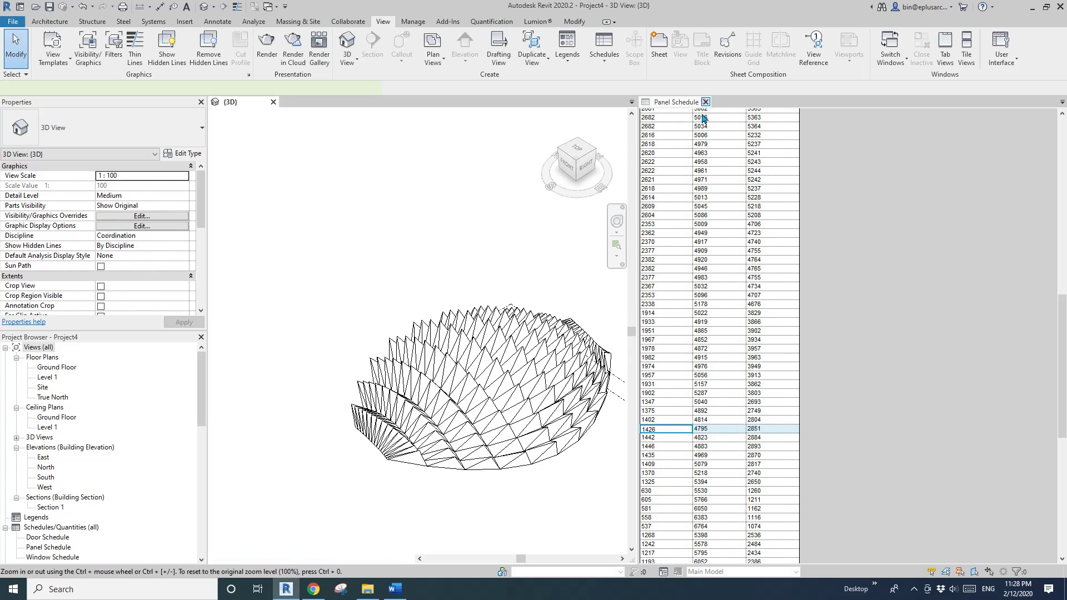
click(703, 101)
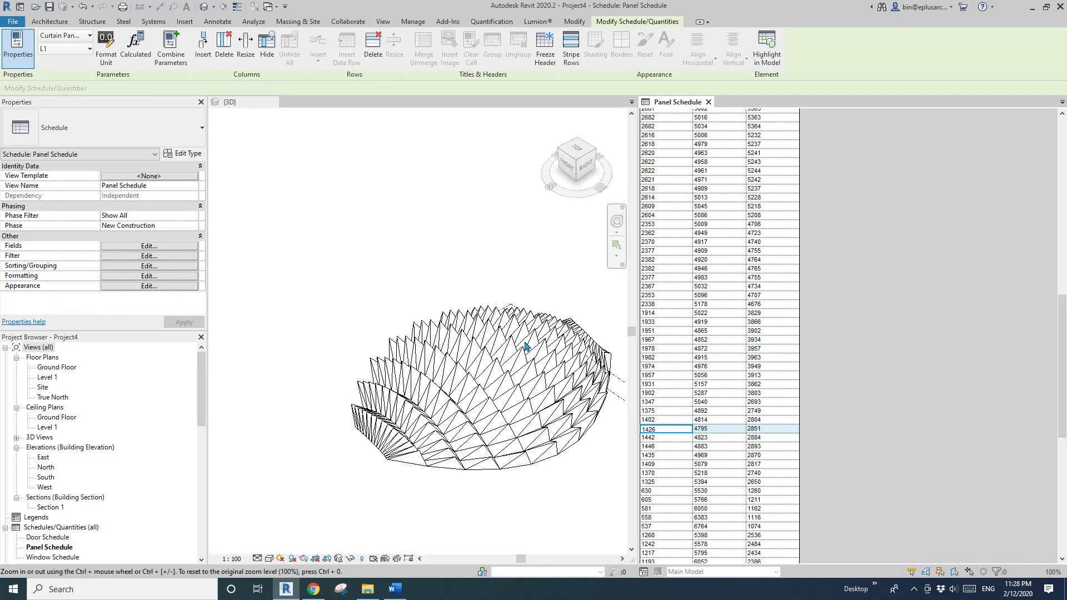
click(527, 346)
click(511, 277)
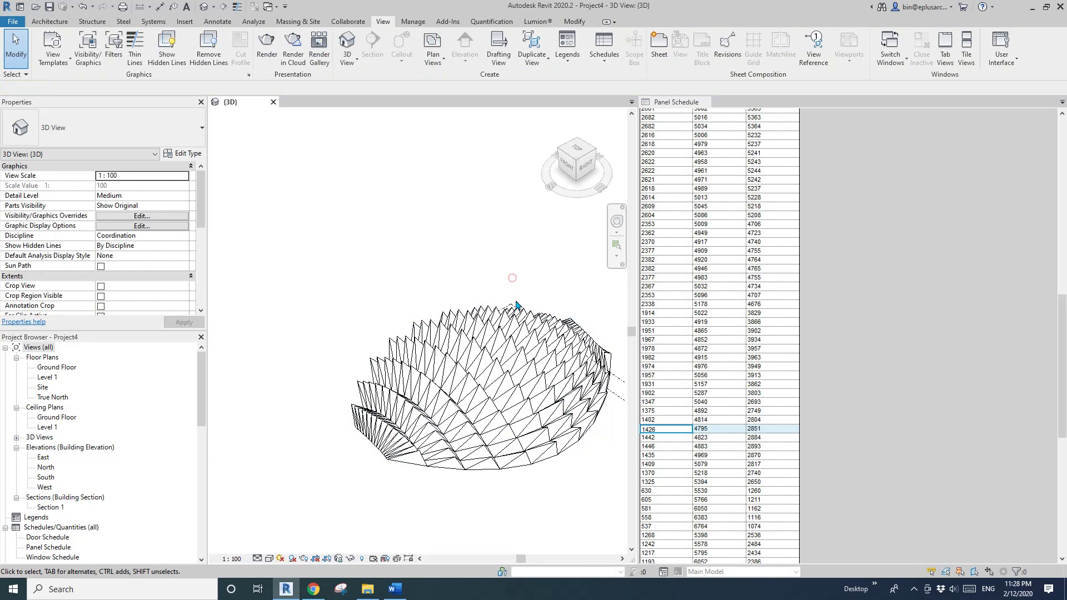
middle_drag(525, 354, 484, 341)
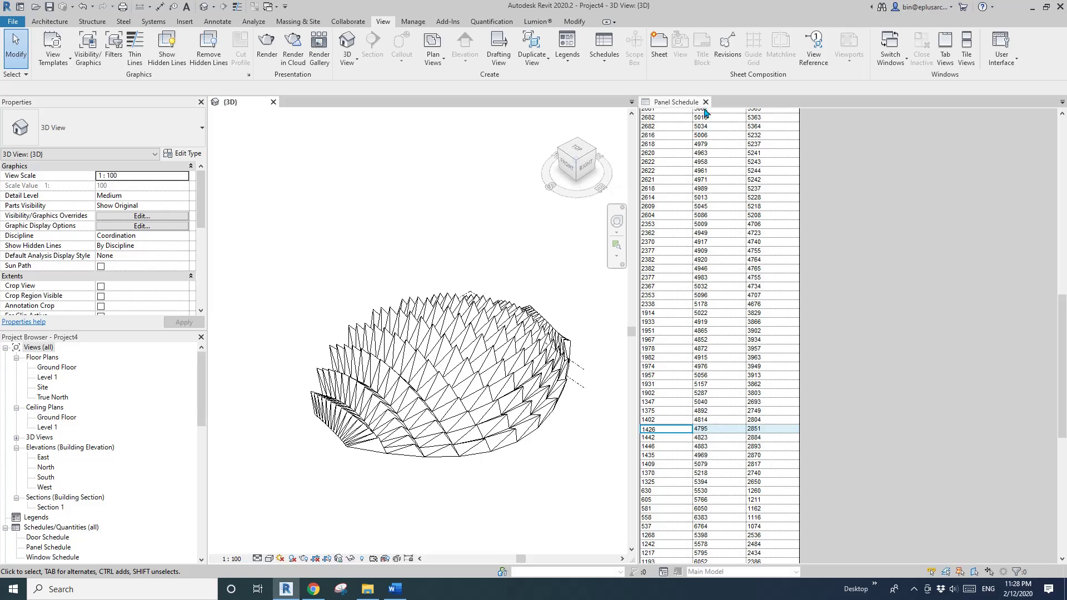
click(706, 102)
scroll(582, 307, up, 2)
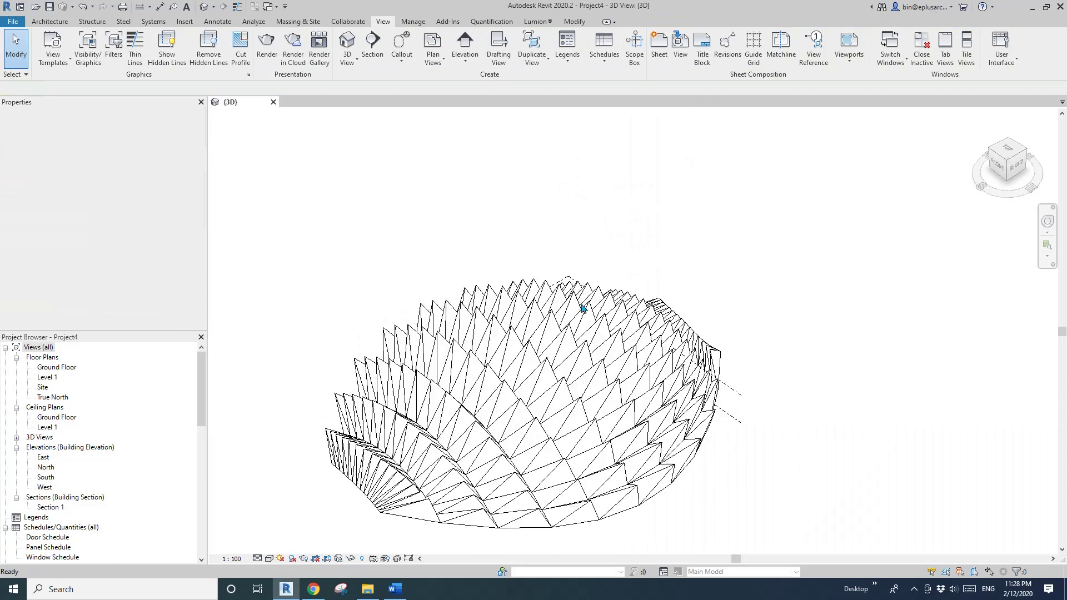
shift+middle_drag(582, 308, 831, 167)
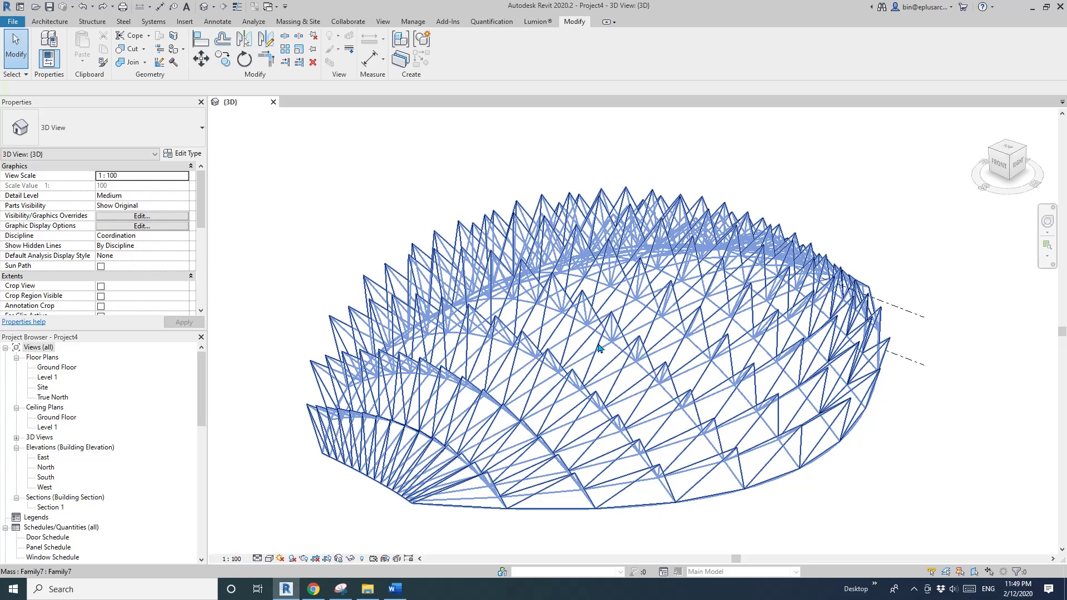
Select a pyramid panel near the middle of the 3D model and open its family for editing
click(574, 333)
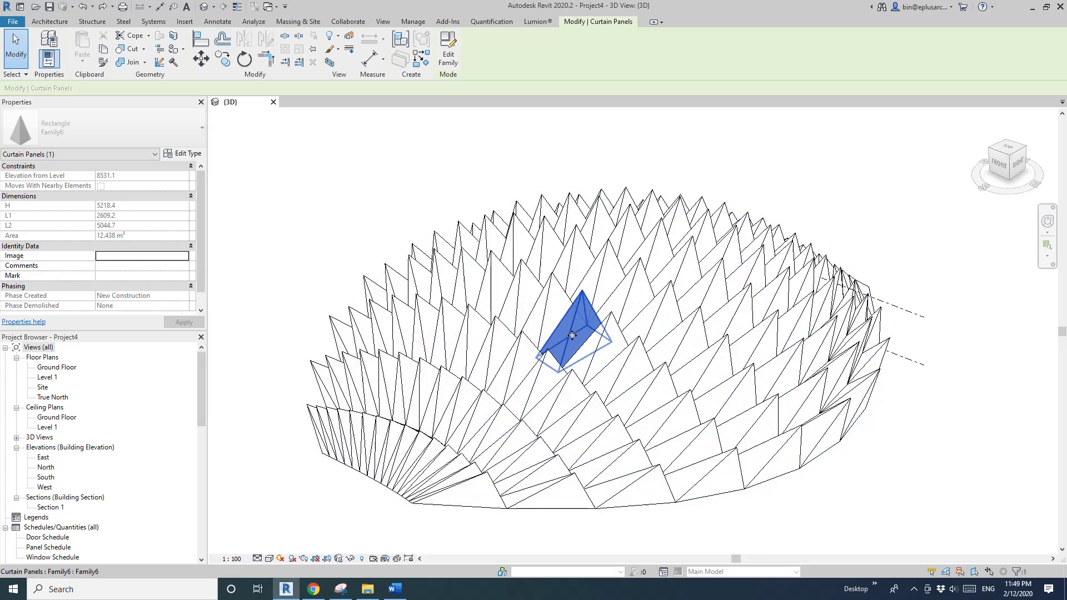
click(448, 63)
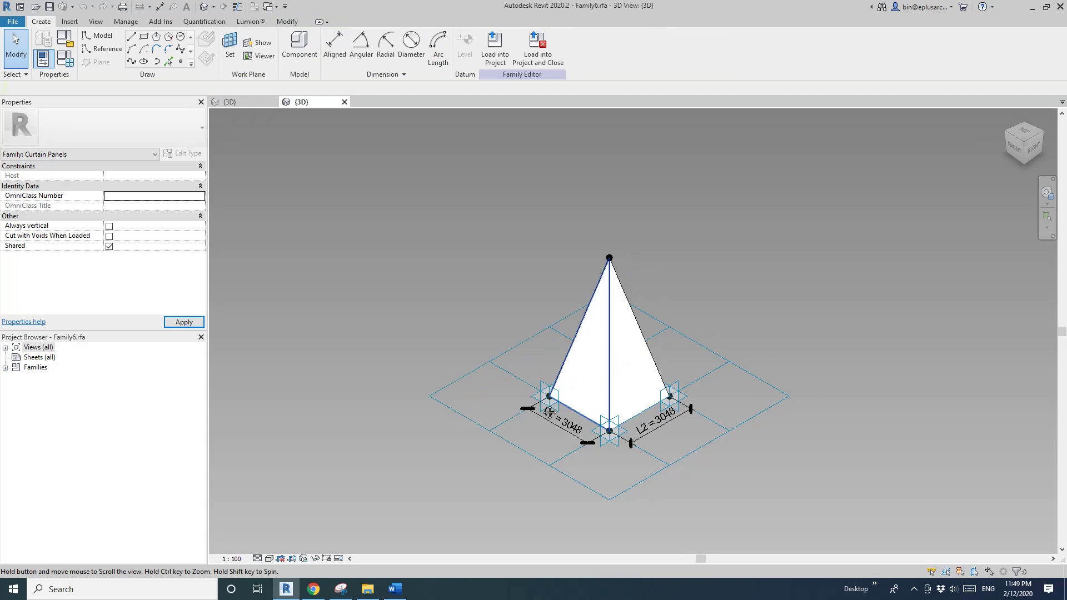
shift+middle_drag(549, 412, 540, 436)
scroll(617, 414, up, 2)
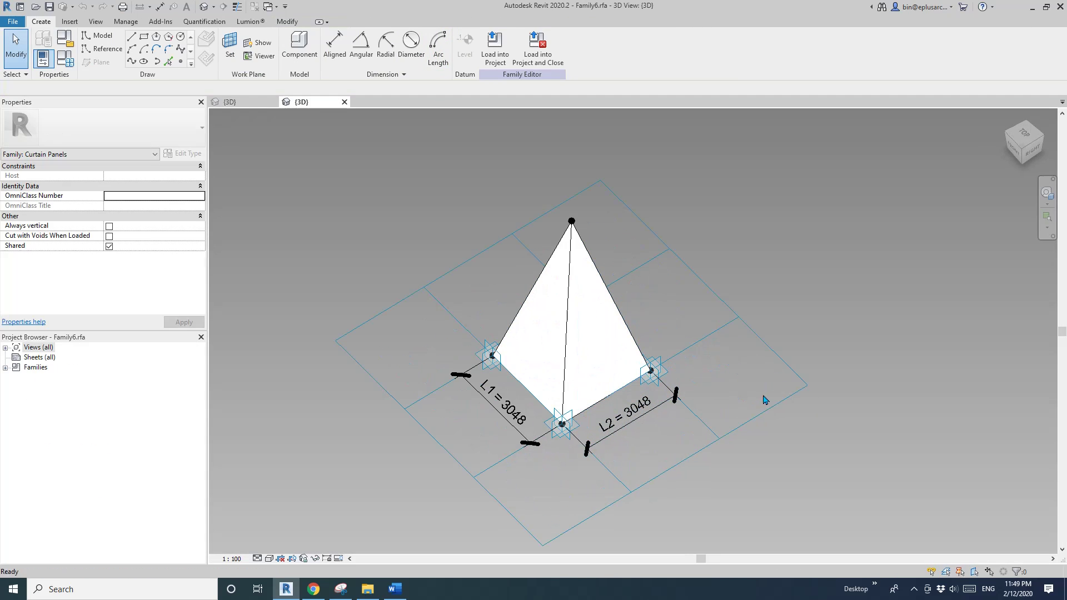
Set the tile pattern grid's horizontal spacing to 1500 and inspect how the pyramid's base point and apex respond
click(795, 376)
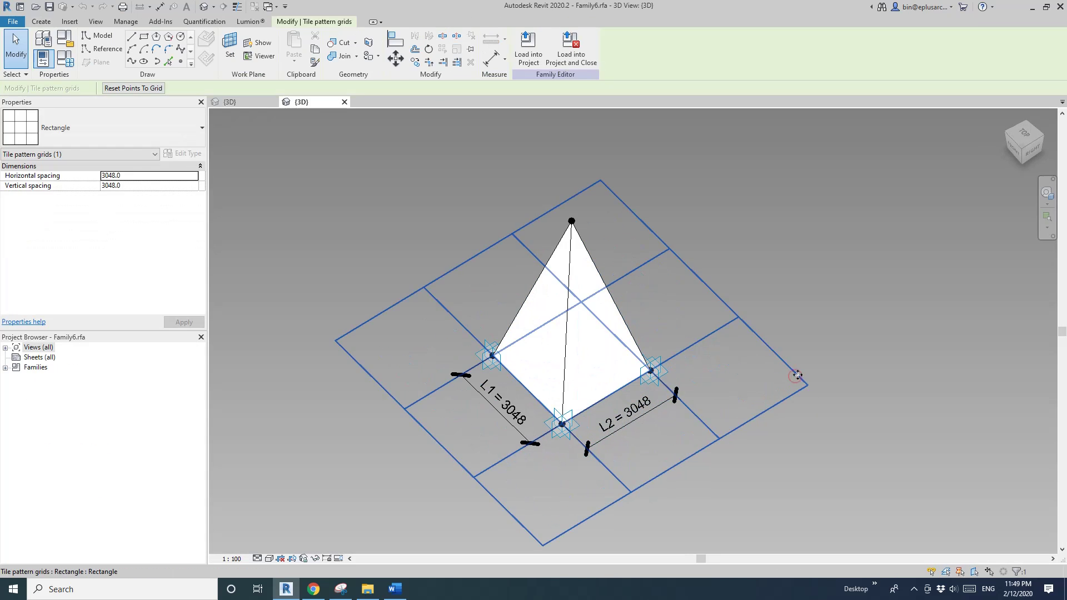
double_click(141, 175)
text(1500)
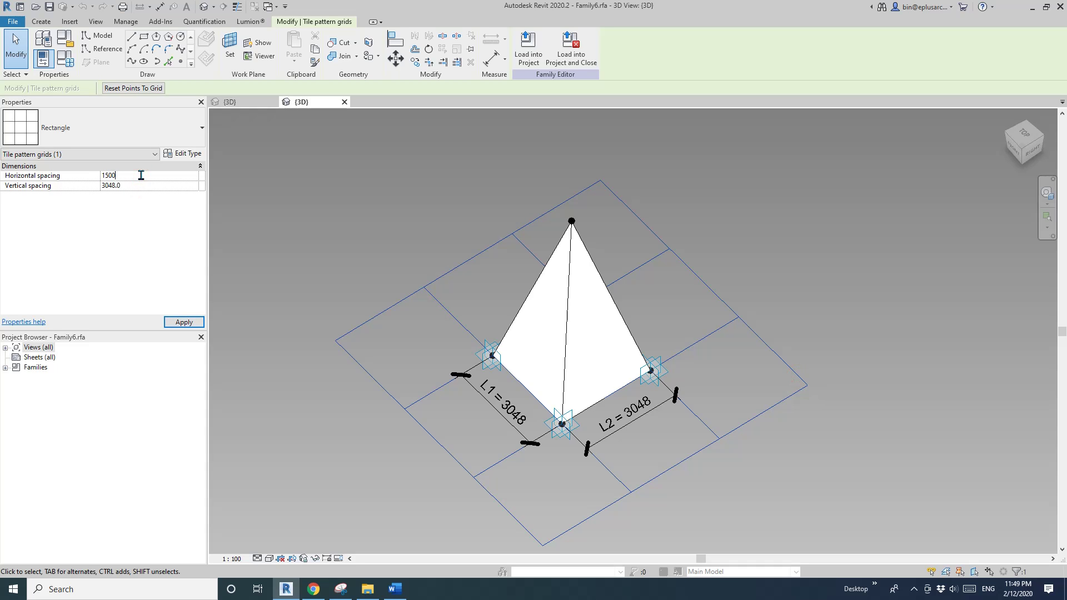
click(186, 322)
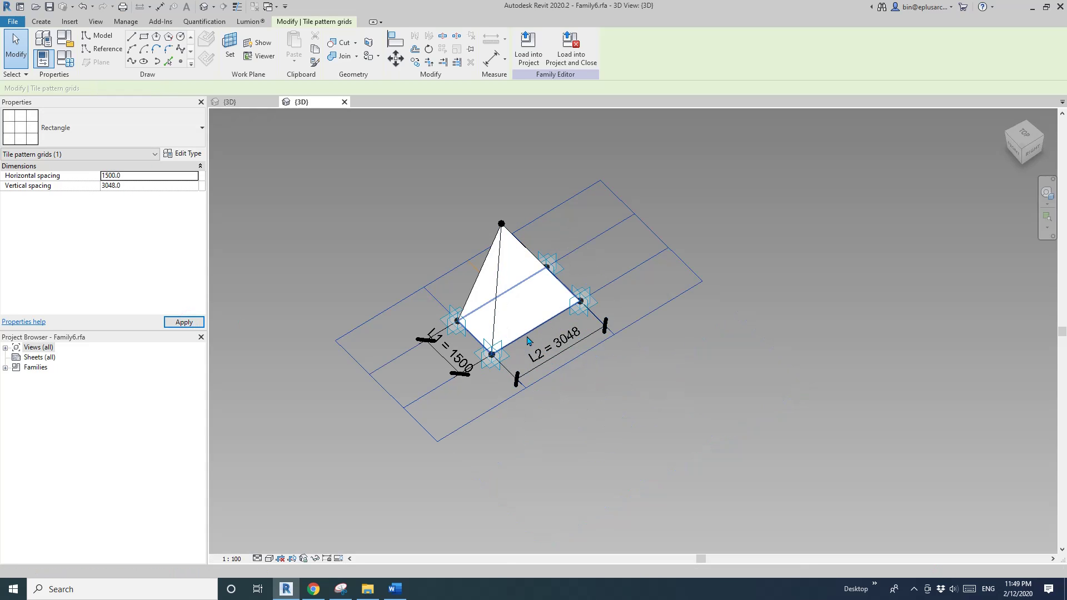
shift+middle_drag(639, 250, 529, 225)
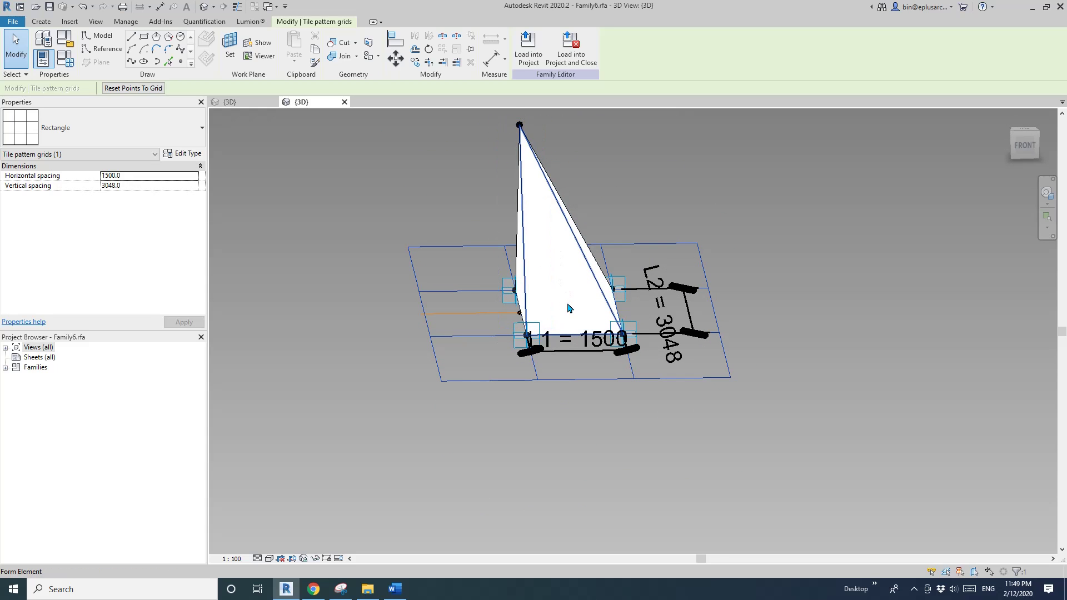
scroll(559, 309, down, 1)
shift+middle_drag(558, 309, 578, 373)
scroll(556, 347, up, 2)
click(520, 396)
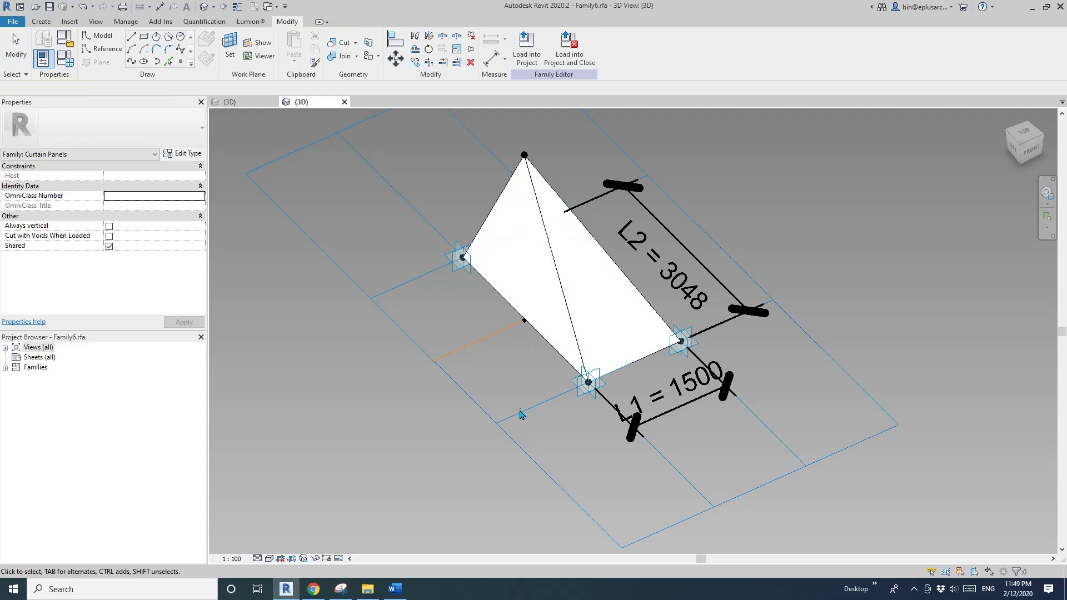
Temporarily hide the two front faces of the pyramid to expose the reference geometry at its base
click(547, 281)
key(h)
key(h)
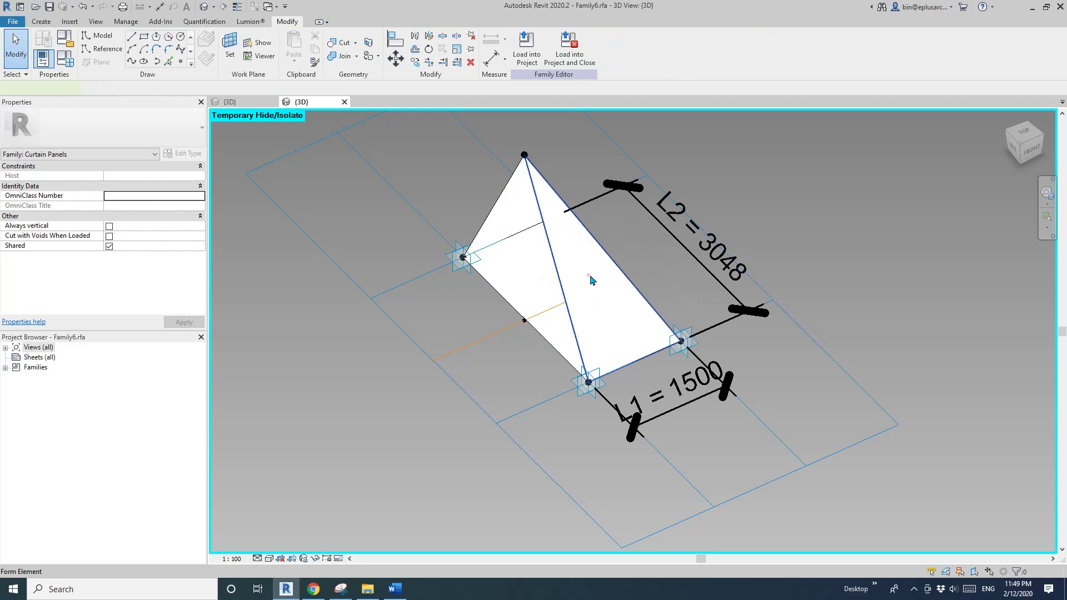
click(589, 276)
click(537, 274)
key(h)
key(h)
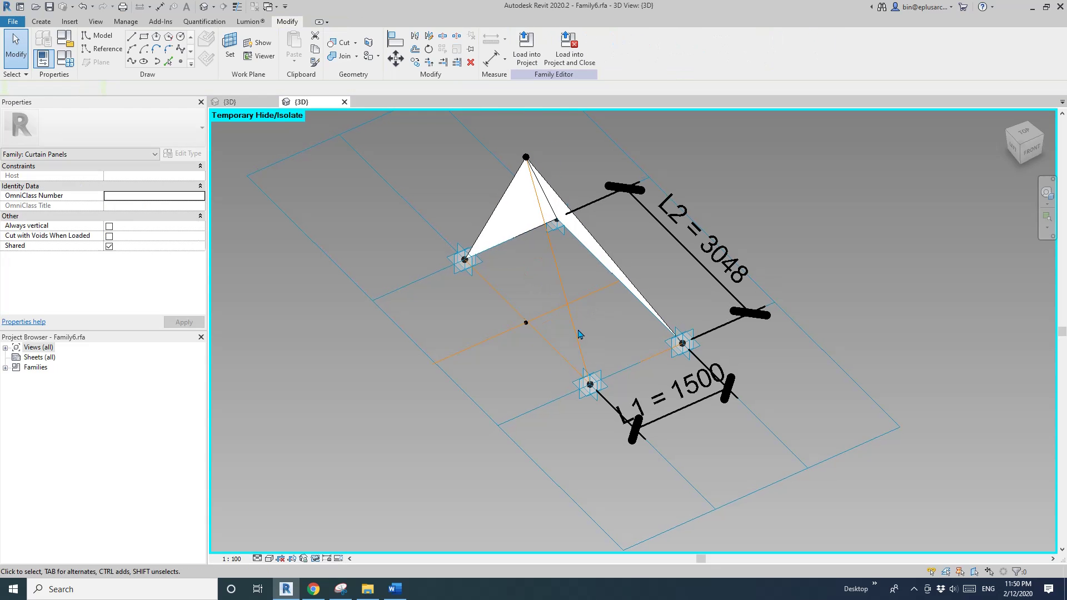
Remove the existing reference line that crosses the pyramid's base through its height point
shift+middle_drag(524, 322, 433, 344)
click(485, 340)
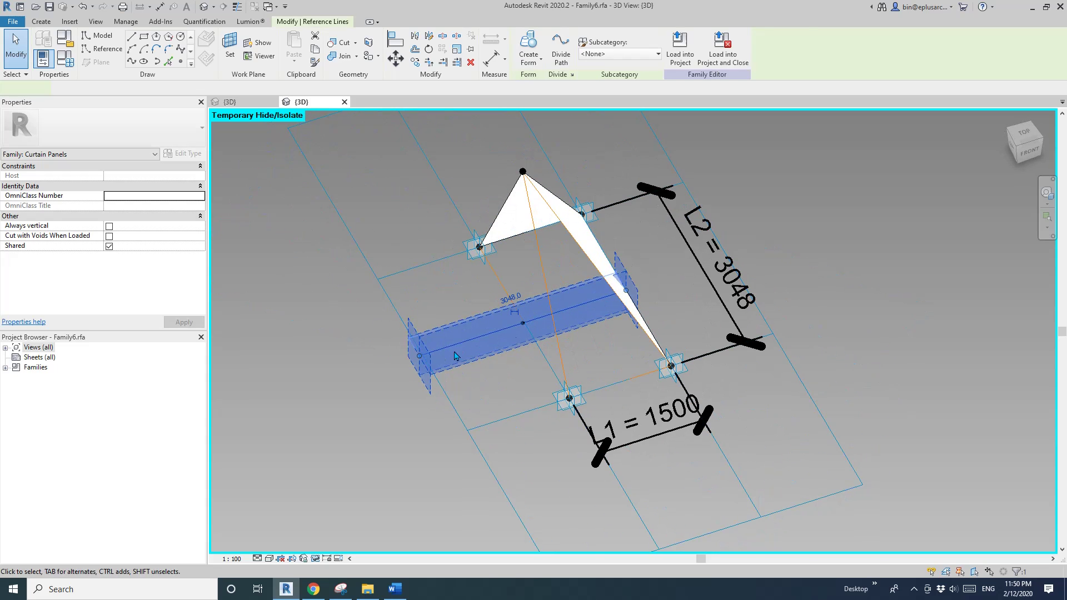
shift+middle_drag(578, 314, 524, 332)
scroll(551, 327, down, 1)
key(Escape)
scroll(492, 337, up, 1)
scroll(524, 333, down, 3)
middle_drag(615, 366, 599, 367)
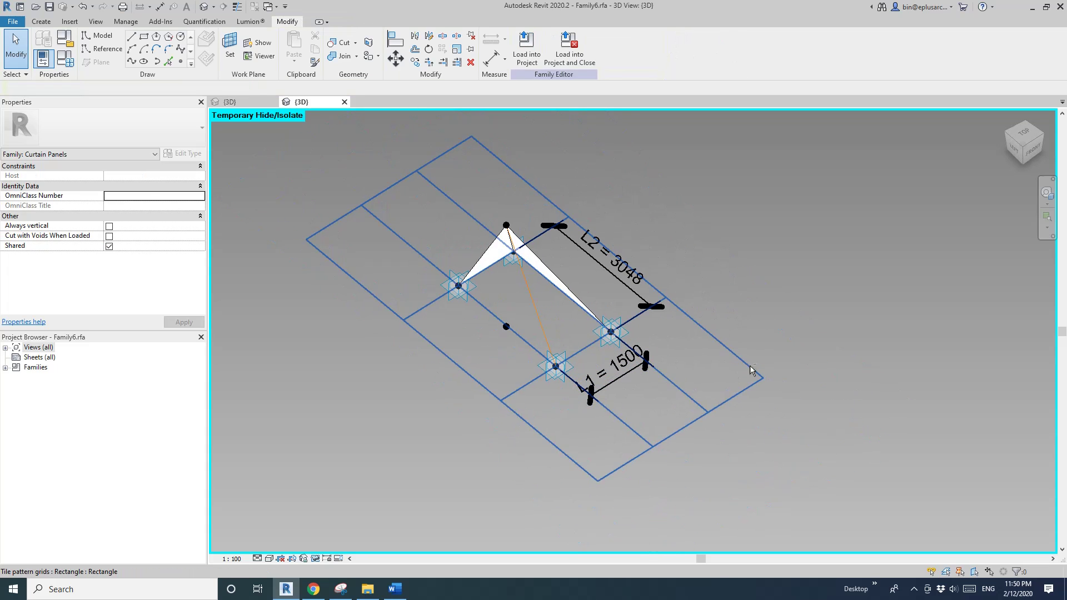
Set the tile pattern grid's horizontal spacing to 3000
mouse_move(750, 368)
mouse_down()
mouse_move(745, 346)
mouse_move(735, 367)
mouse_up()
key(Escape)
click(735, 359)
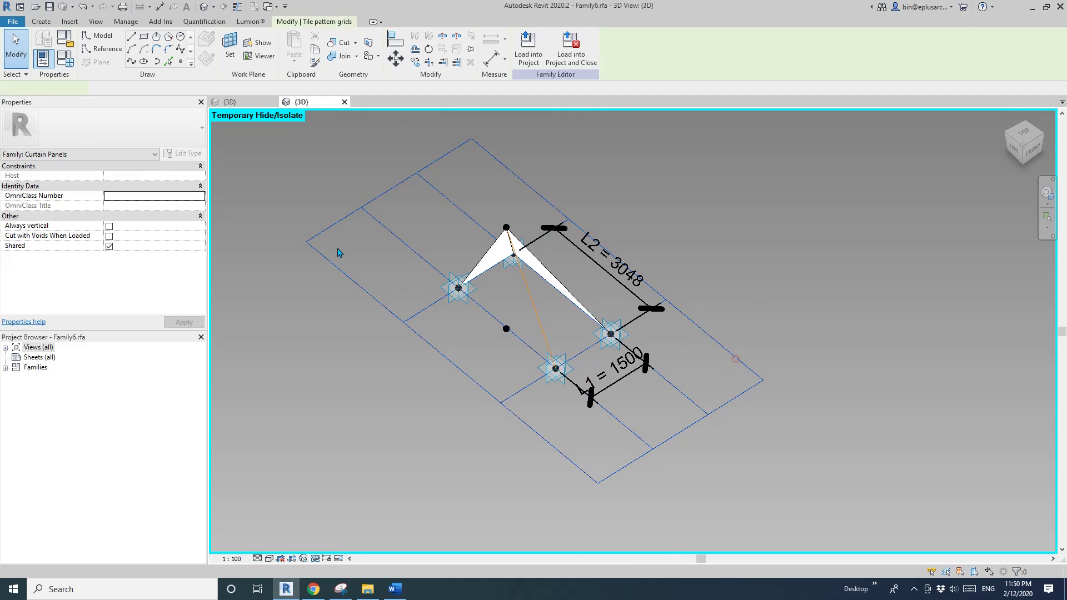
double_click(142, 176)
text(3000.0)
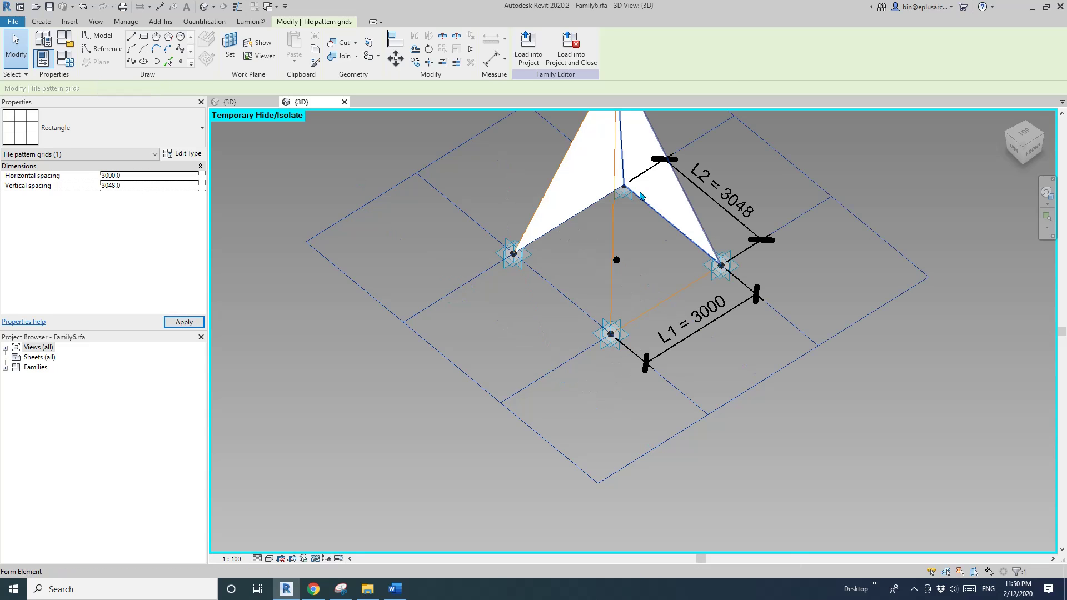
click(652, 247)
shift+middle_drag(652, 247, 624, 287)
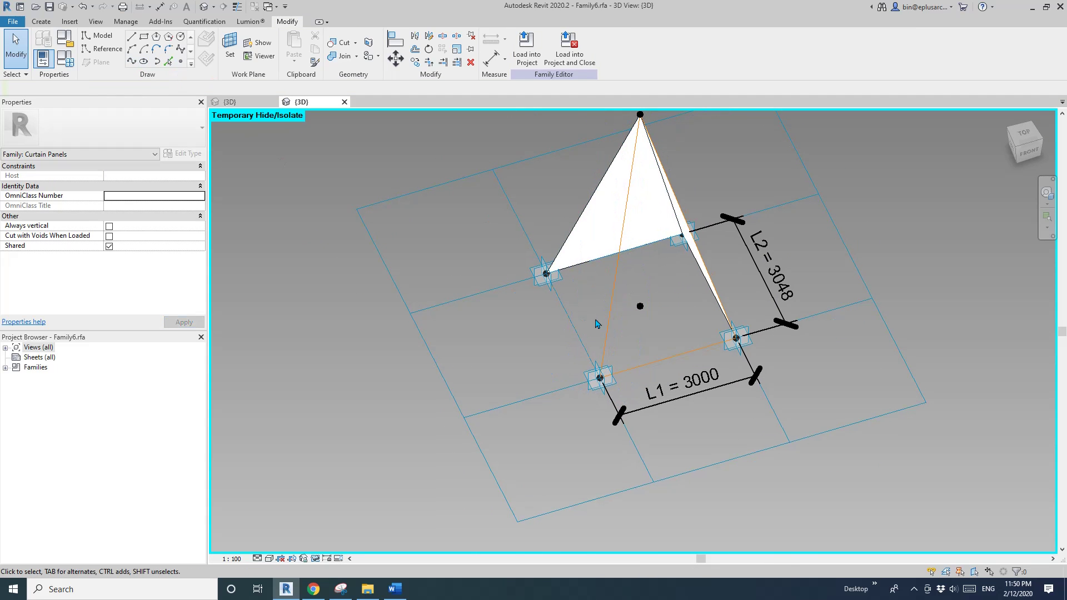
Place reference points at the midpoints of the two opposite base edges that run in the L2 direction
click(103, 49)
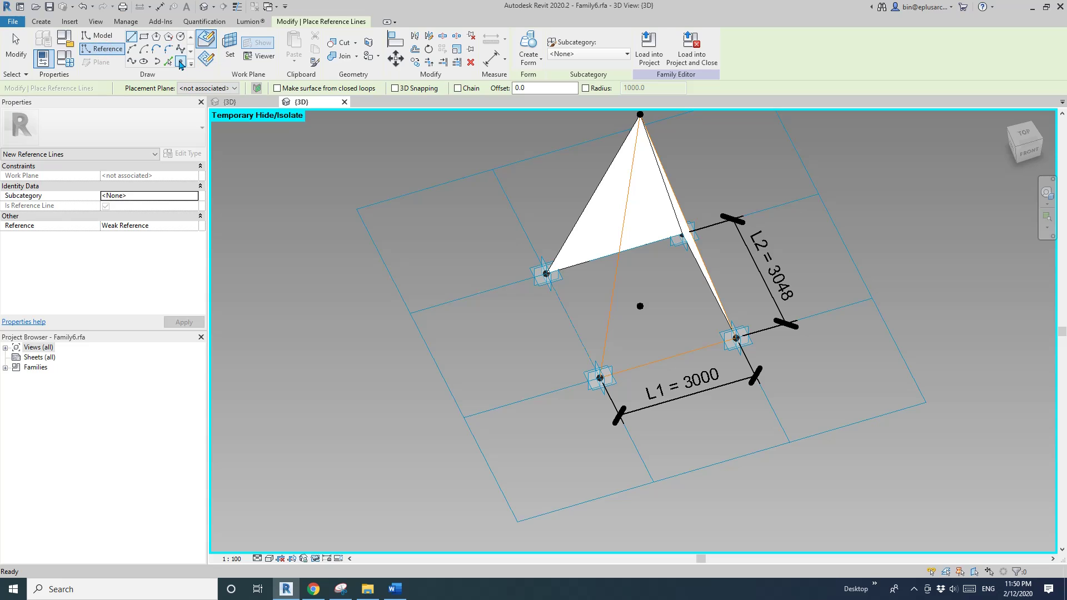
click(180, 63)
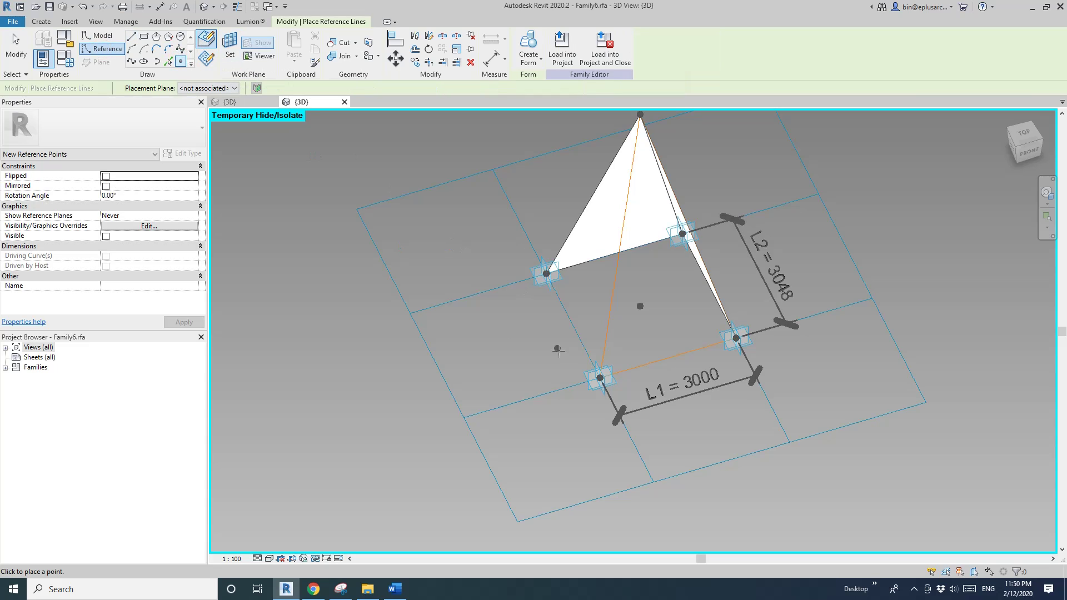
click(574, 326)
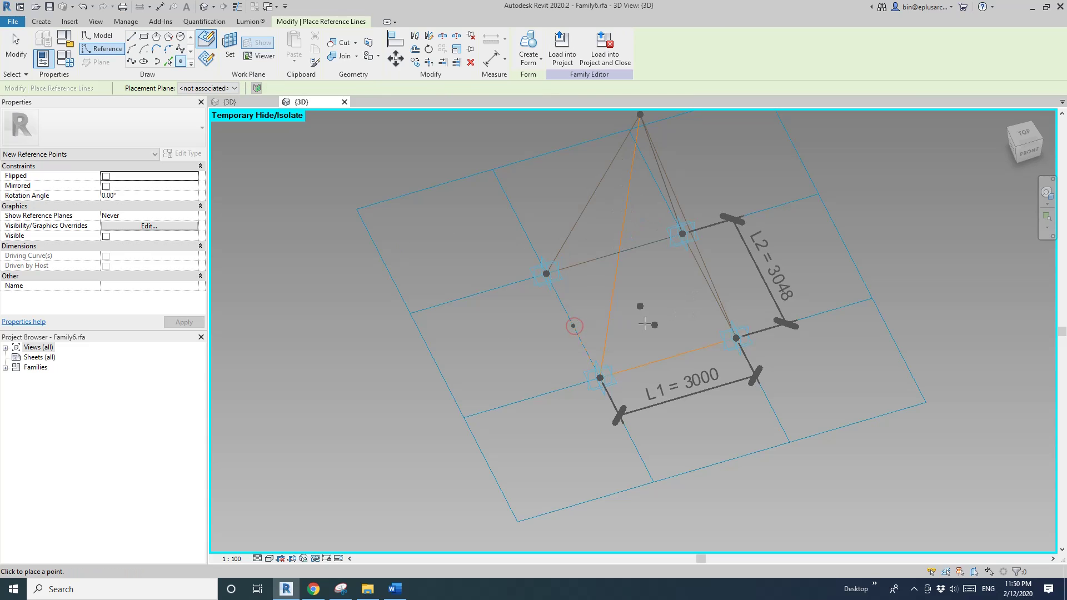
shift+middle_drag(645, 324, 626, 214)
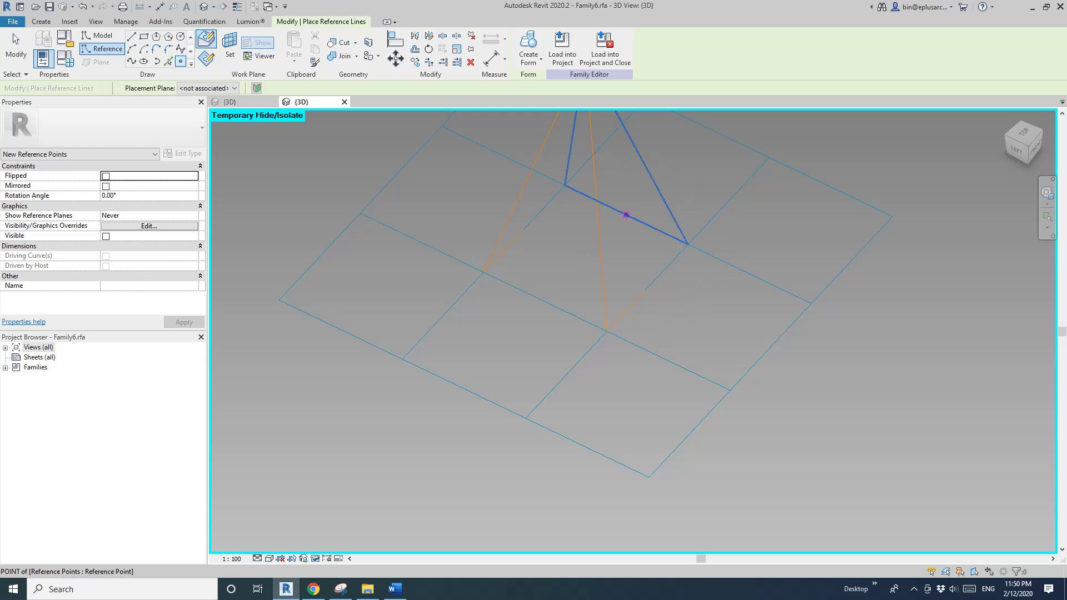
click(626, 215)
shift+middle_drag(652, 284, 622, 285)
key(Escape)
Connect the two midpoint reference points with a spline through points and make it a reference line
click(560, 308)
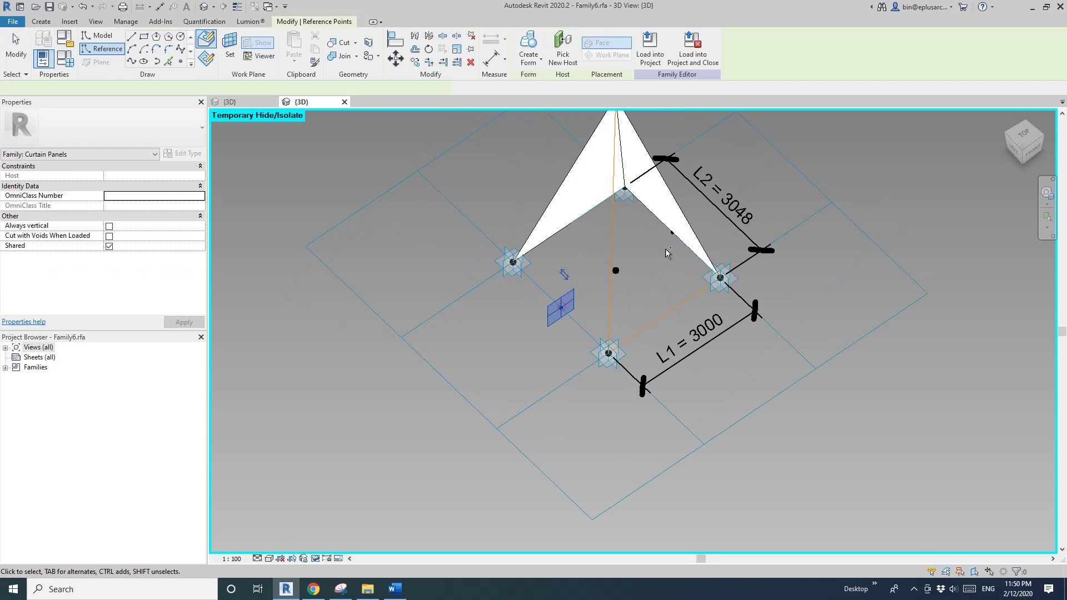
ctrl+click(672, 233)
click(131, 62)
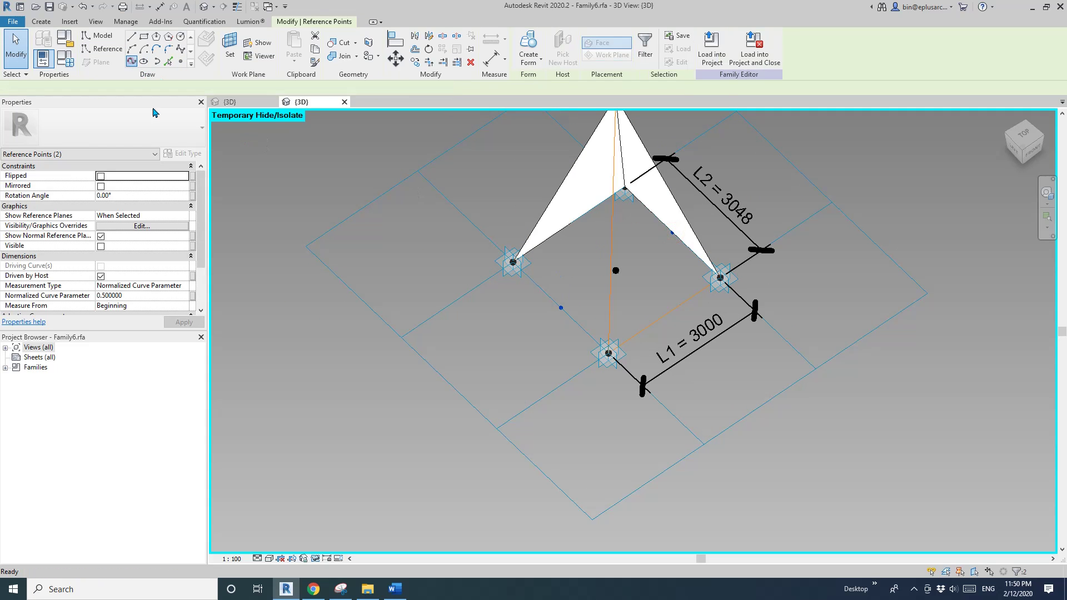
click(105, 255)
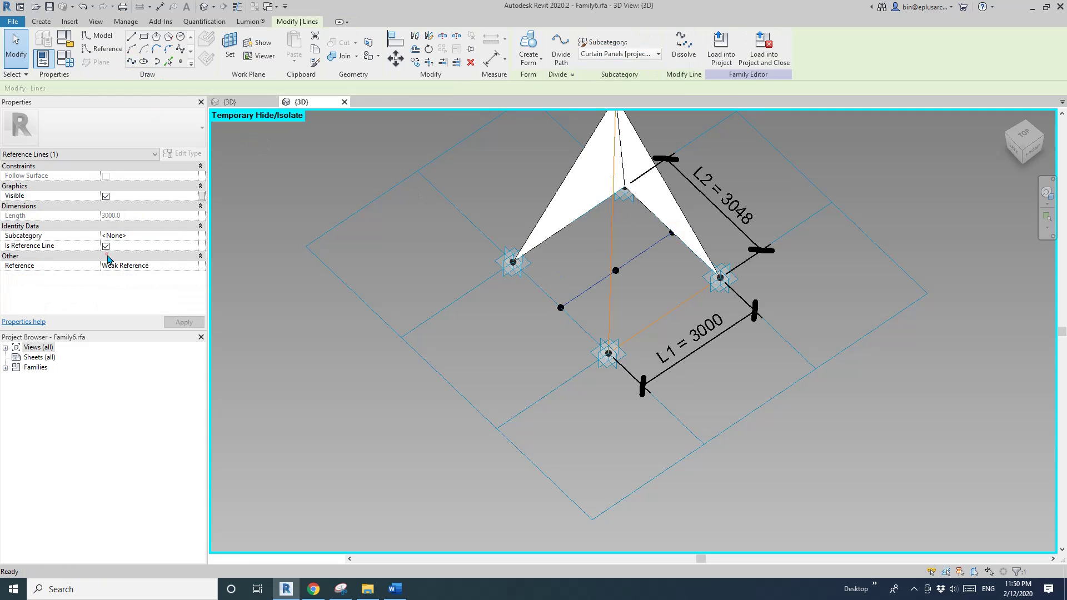
click(569, 236)
Rehost the pyramid's central base point to the midpoint of the new reference line
click(616, 271)
shift+middle_drag(618, 276, 635, 243)
middle_drag(630, 302, 612, 340)
drag(580, 317, 552, 311)
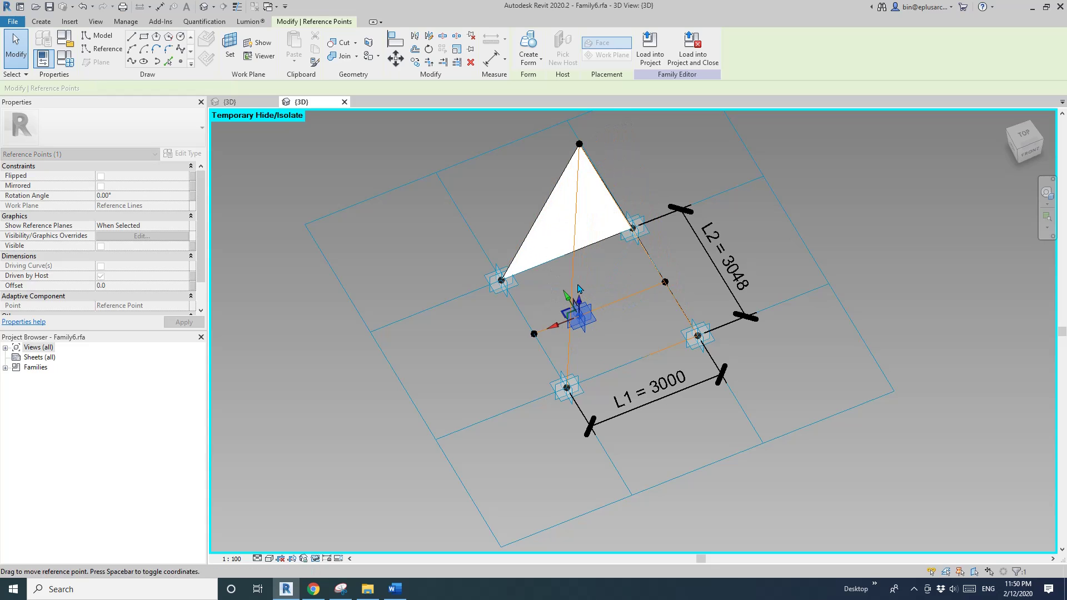
click(562, 53)
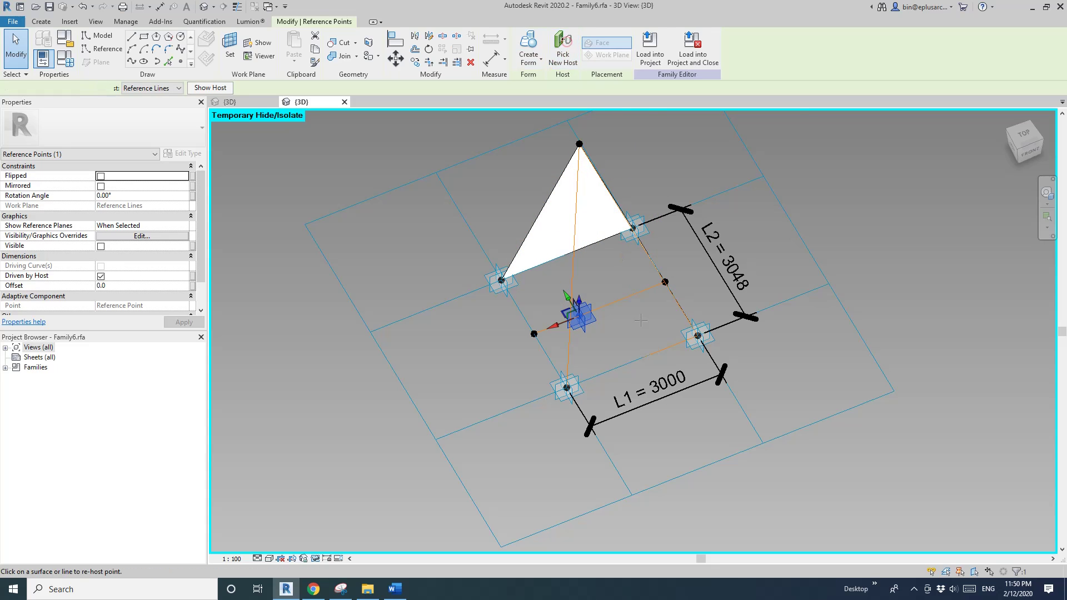
click(600, 307)
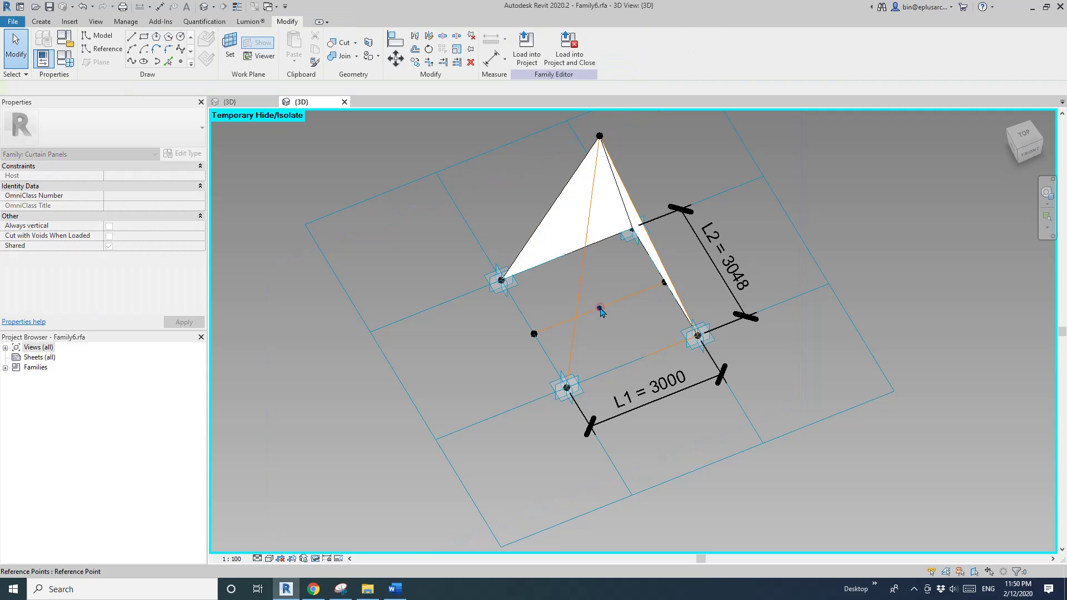
Set the tile pattern grid's horizontal spacing to 1500 and check the pyramid's apex position over its base
key(Escape)
scroll(662, 294, down, 2)
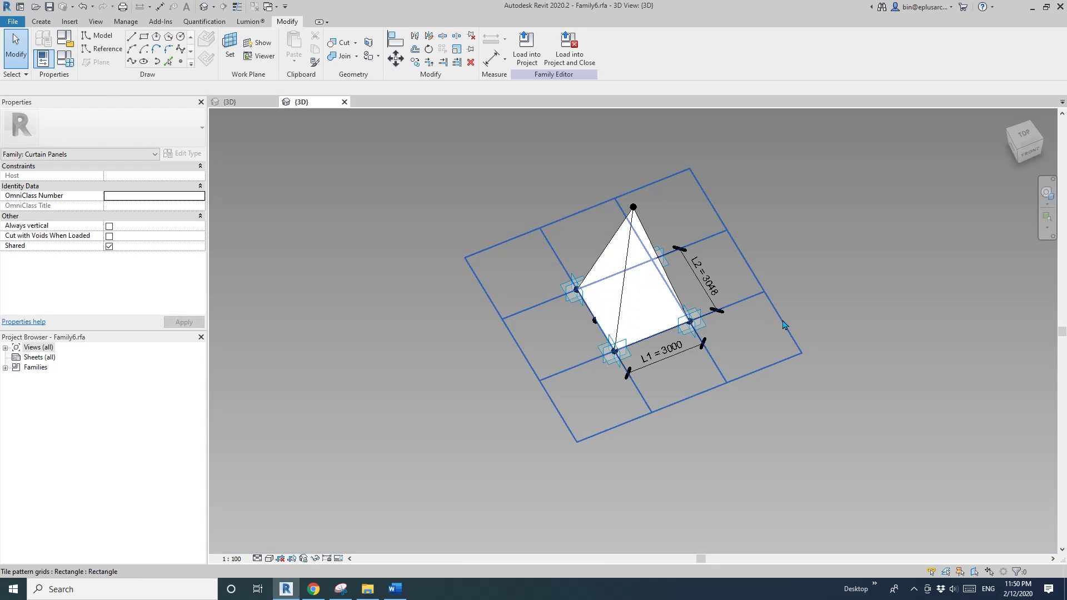
click(783, 325)
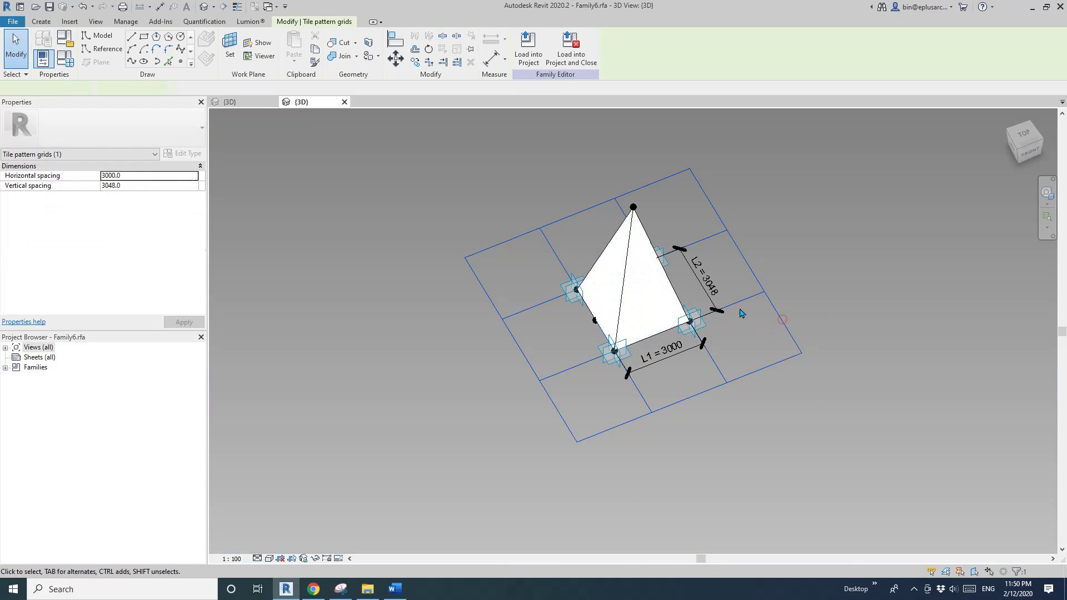
shift+middle_drag(783, 325, 779, 317)
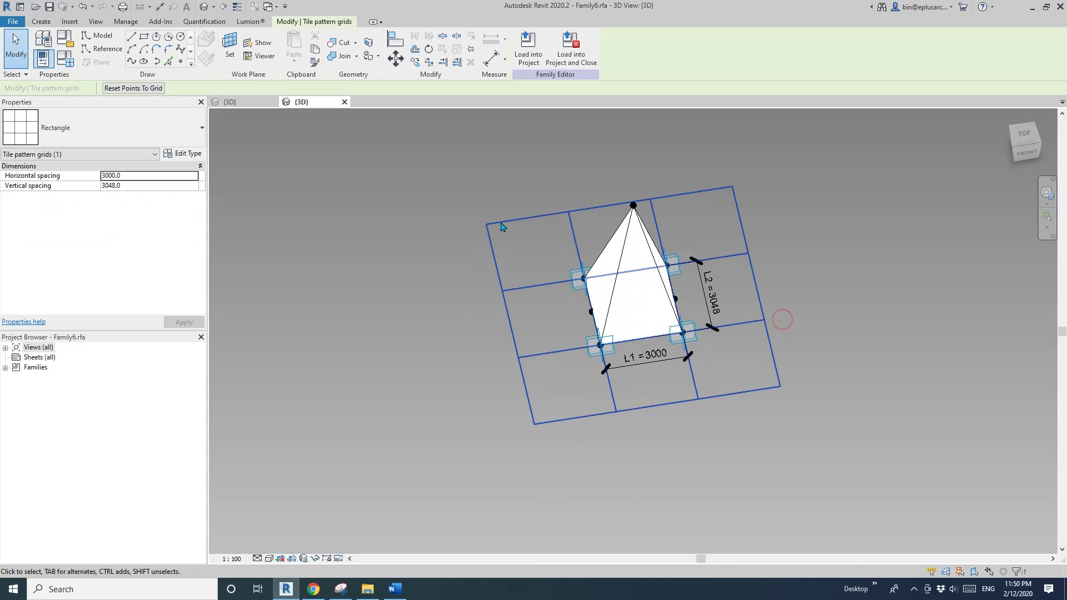
double_click(127, 176)
text(1500)
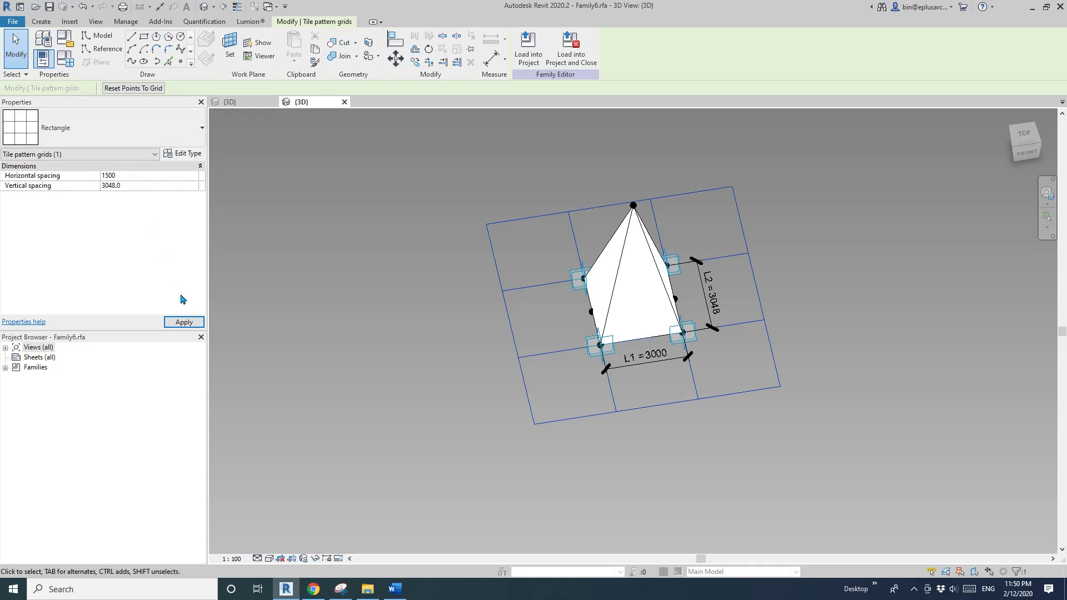
click(184, 322)
shift+middle_drag(578, 189, 688, 362)
shift+middle_drag(600, 303, 597, 362)
scroll(554, 232, up, 1)
click(554, 231)
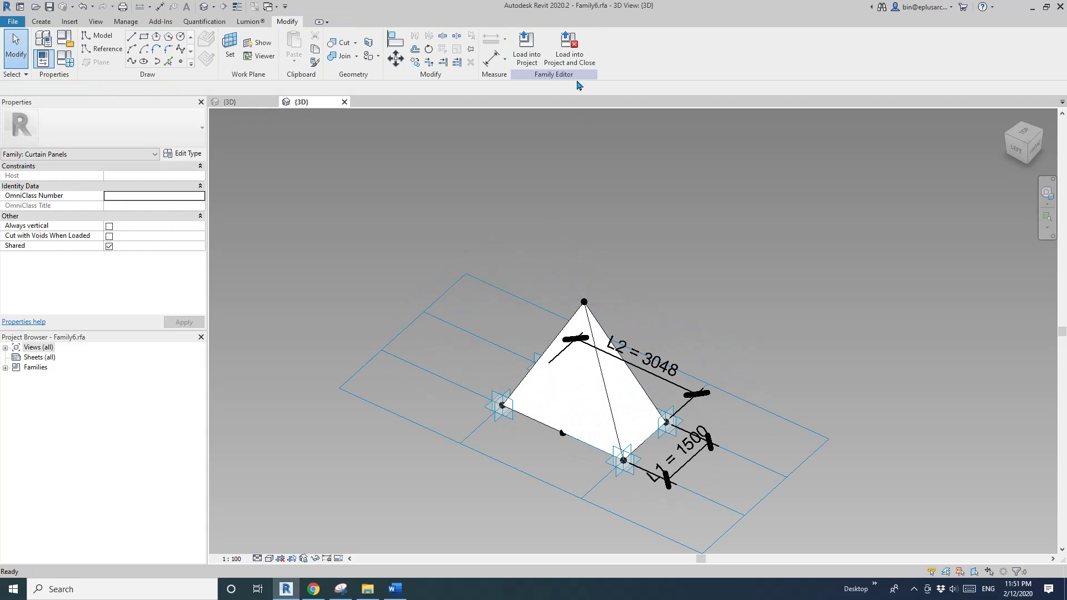
Load the corrected pyramid panel family into the project, replacing the existing one, and close it without saving Family6.rfa
click(562, 52)
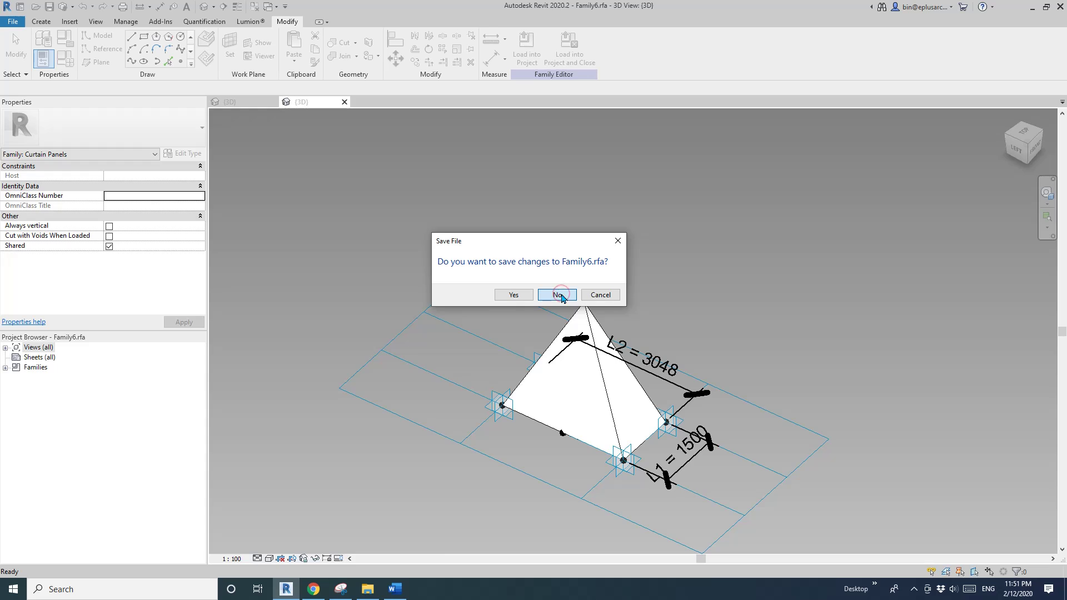
click(559, 295)
click(534, 260)
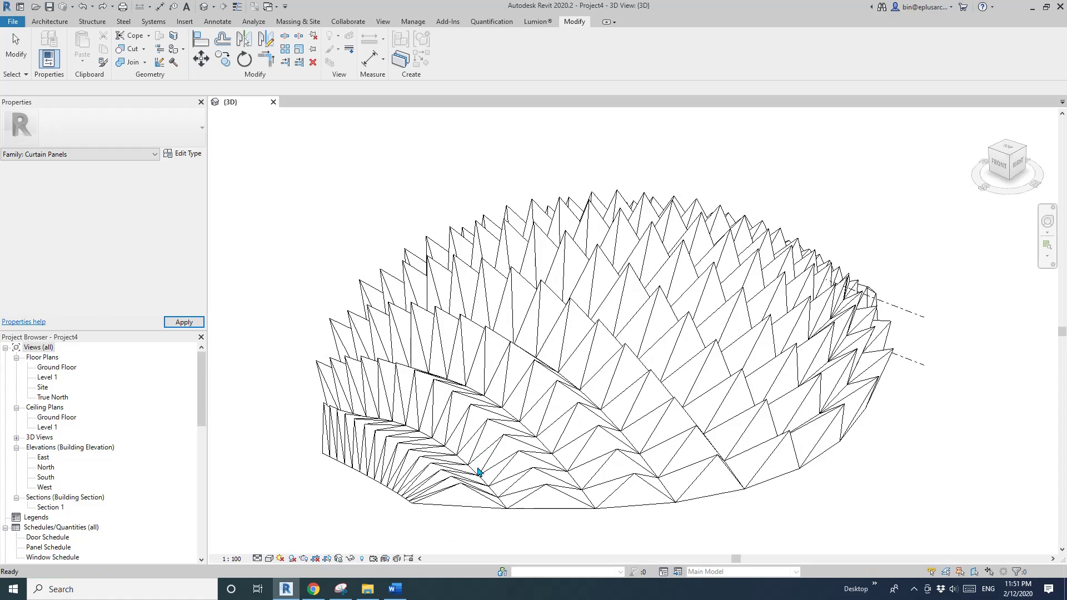
shift+middle_drag(465, 492, 345, 402)
shift+middle_drag(477, 455, 506, 423)
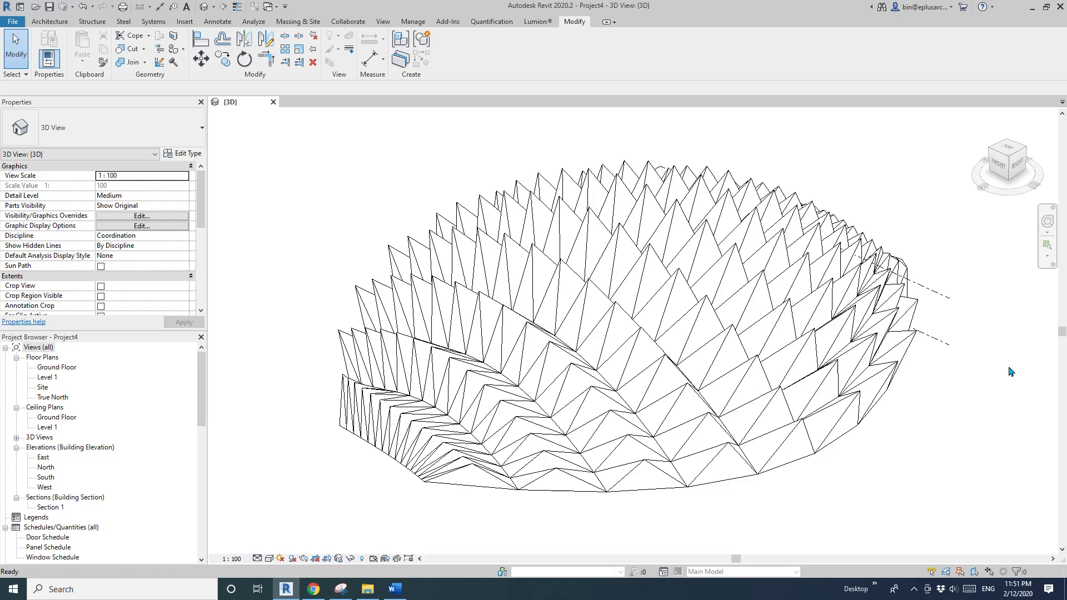
Compare the curtain panels before and after the family reload by repeatedly undoing and redoing it, leaving the reload applied
key(ctrl+z)
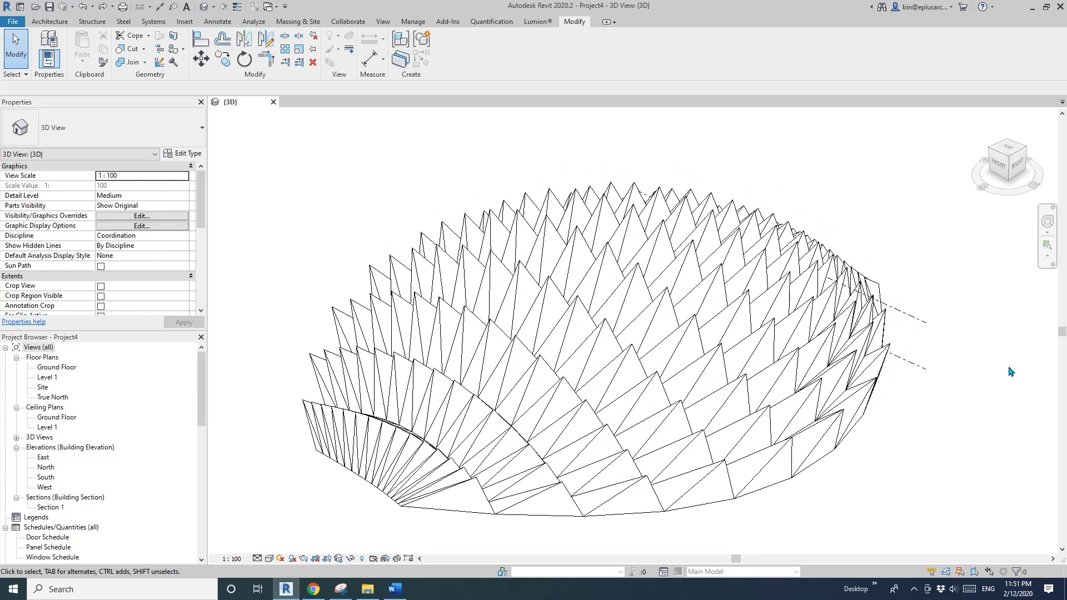
key(ctrl+y)
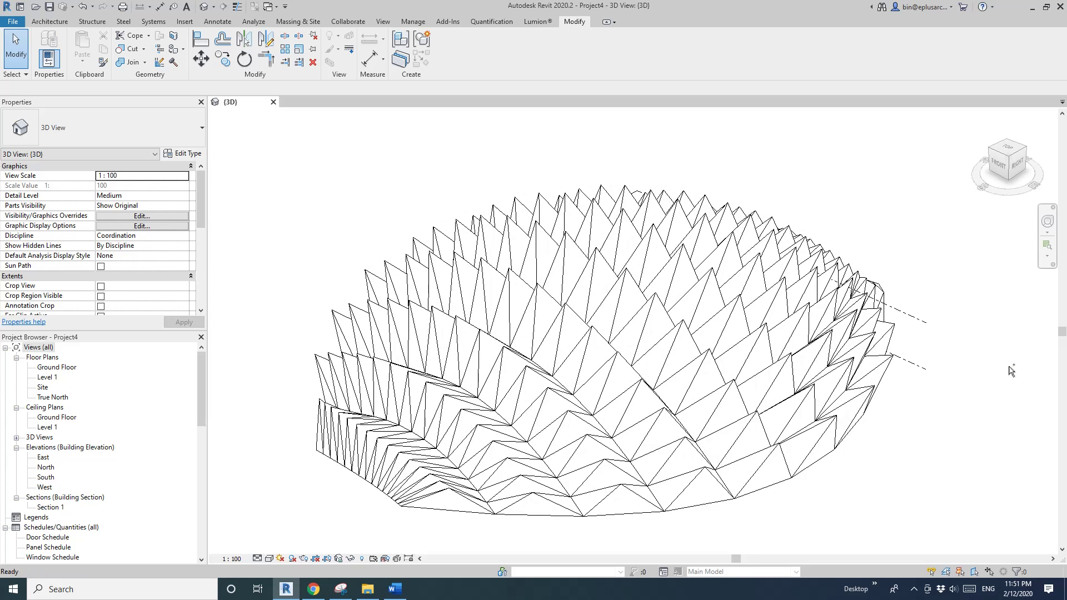
key(ctrl+z)
key(ctrl+y)
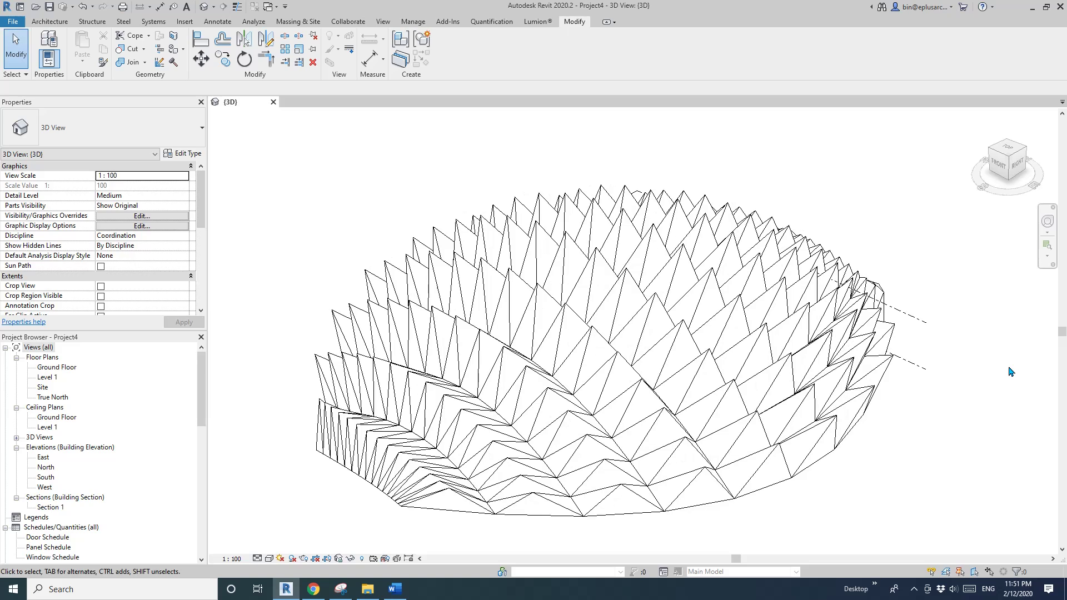
key(ctrl+z)
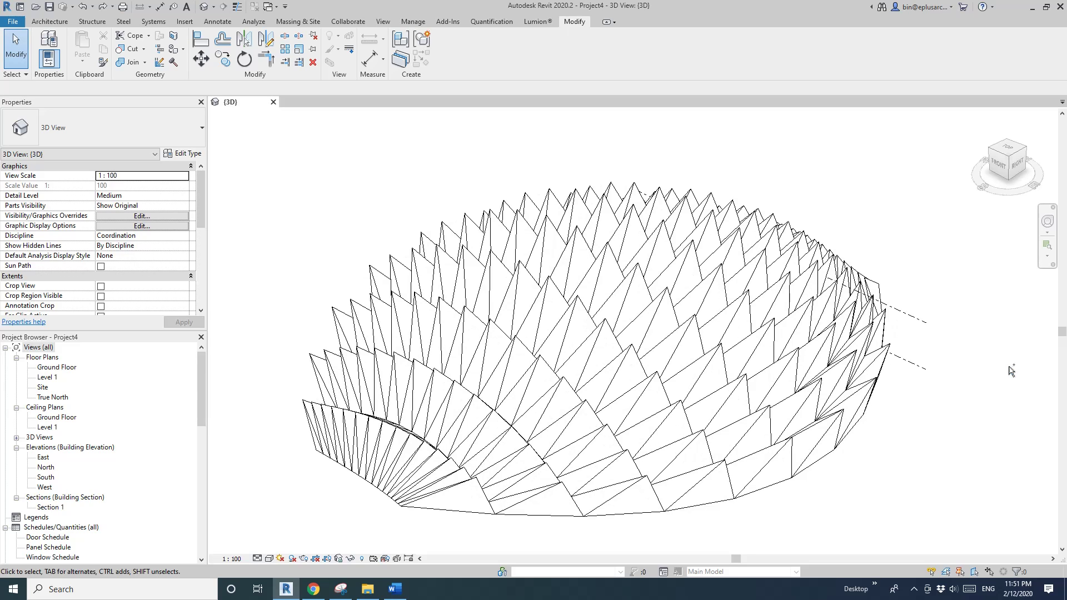
key(ctrl+y)
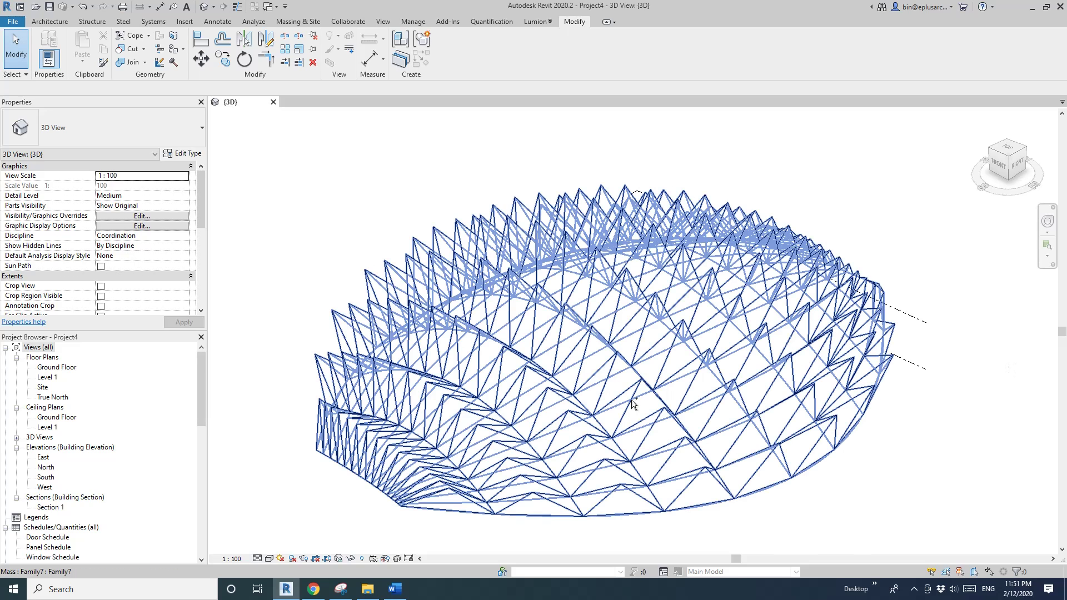
shift+middle_drag(437, 439, 591, 400)
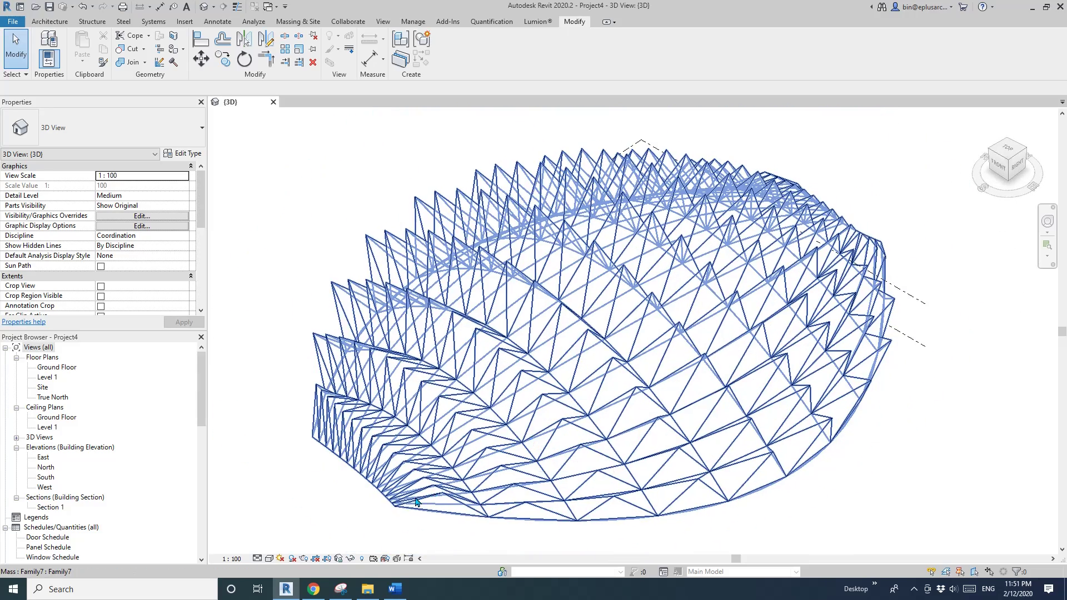
Switch to the Youtube Ideas document in Word, highlight the "Reporting Parameters" topic, deselect it and return to the Revit project
click(396, 590)
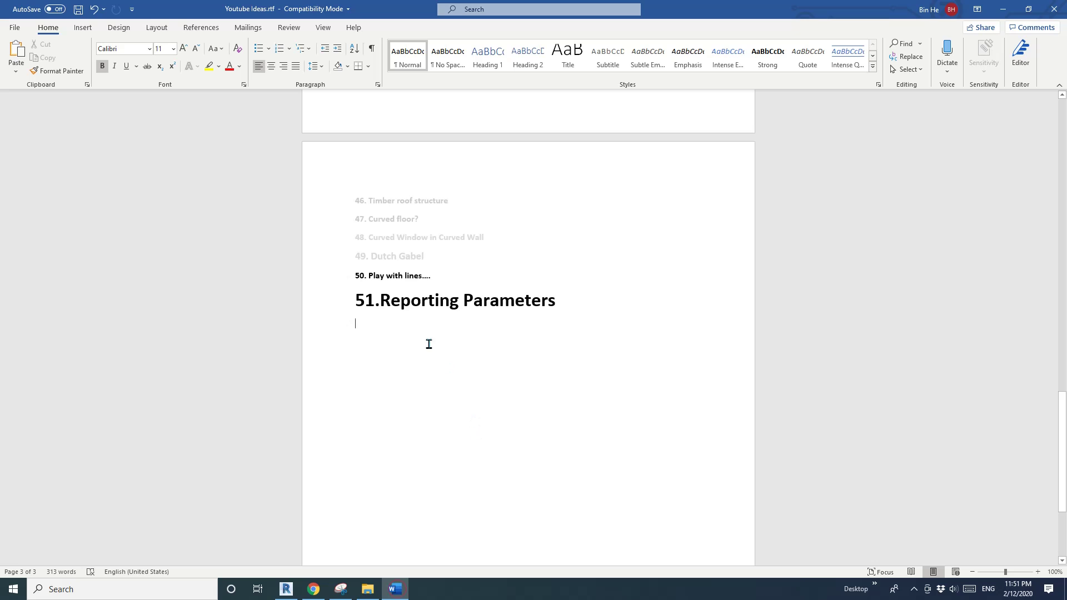
drag(380, 302, 559, 315)
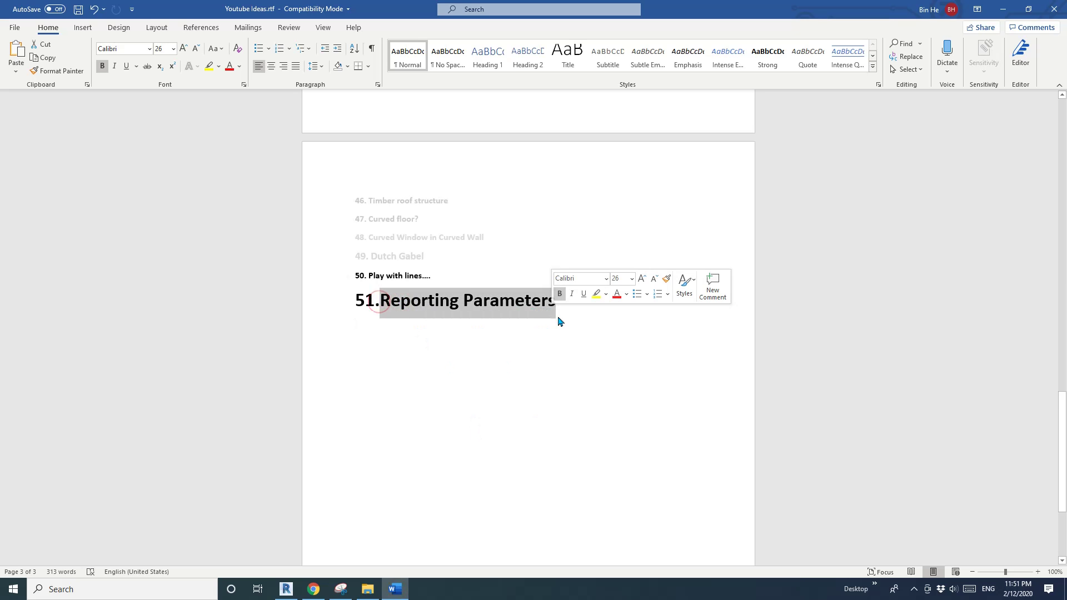
click(507, 414)
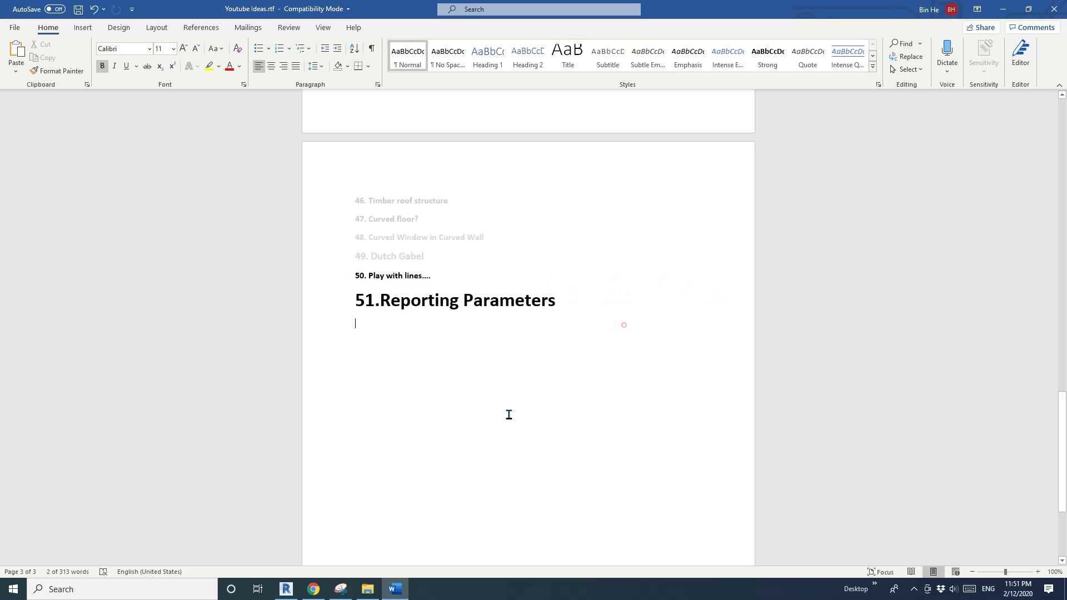
key(alt+Tab)
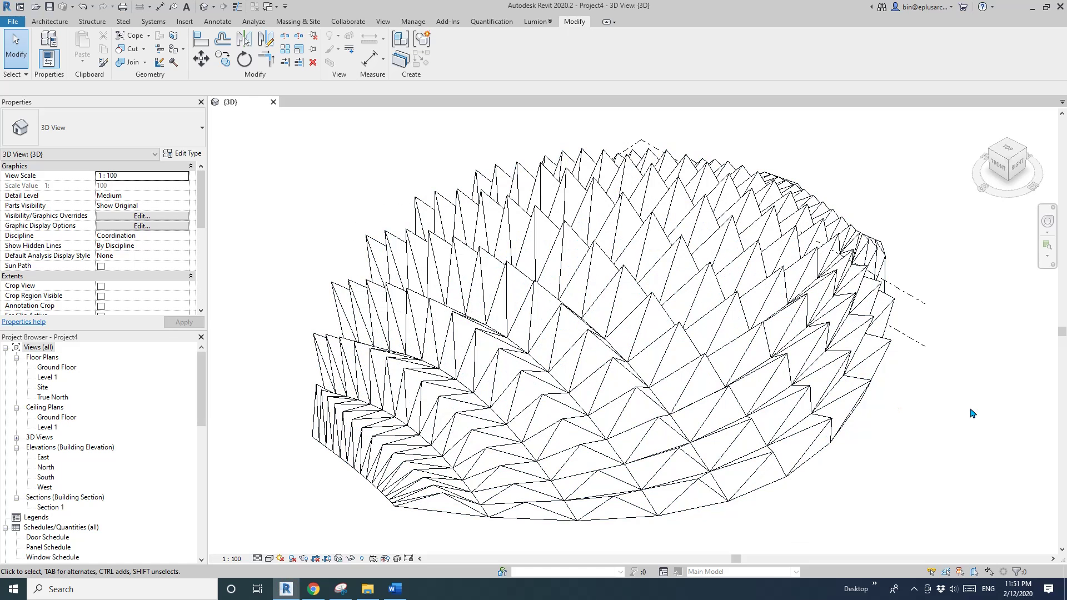